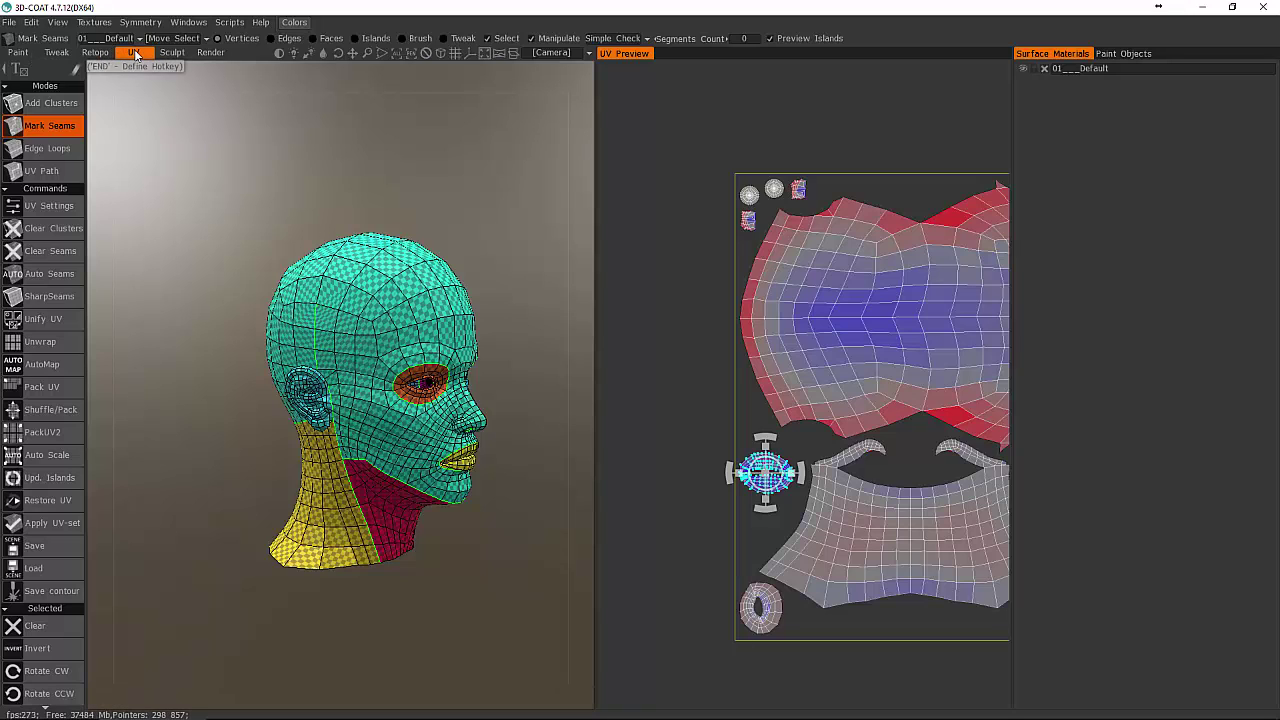
Switch to the Paint workspace and try green brush strokes on the temples and forehead, undoing them.
left_click(22, 54)
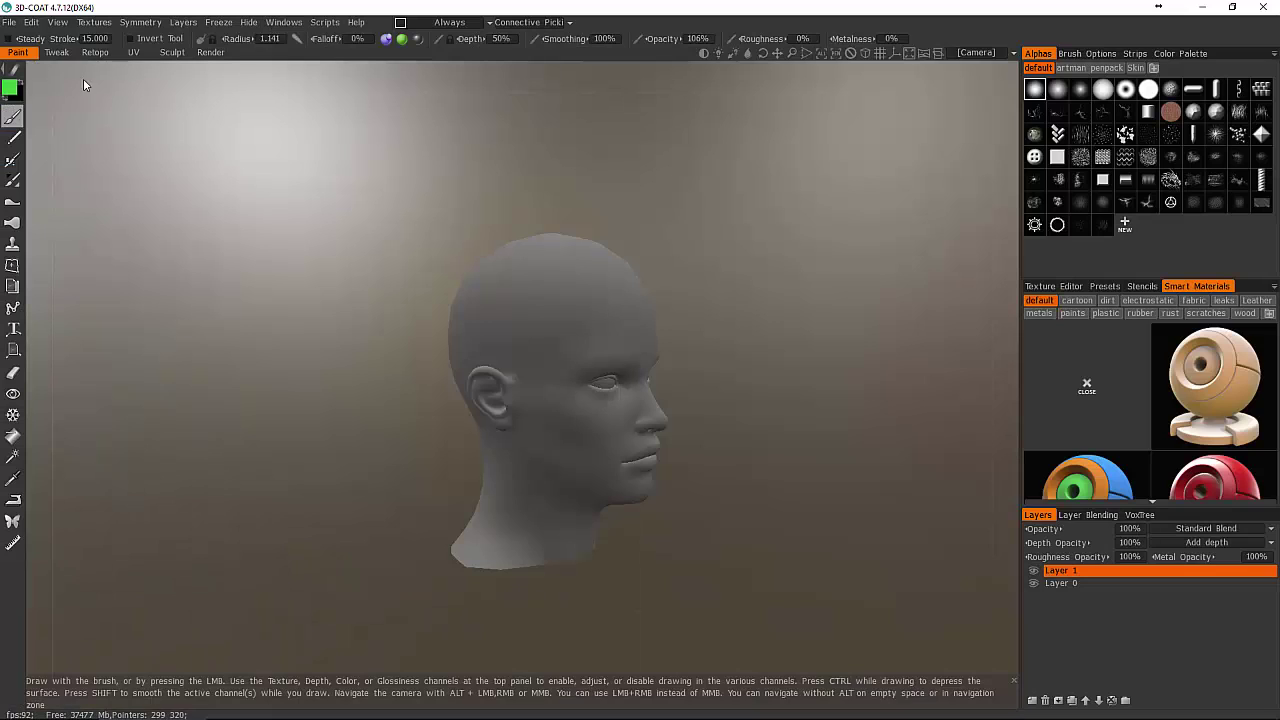
mouse_move(437, 258)
right_mouse_down()
mouse_move(526, 300)
mouse_move(571, 294)
right_mouse_up()
mouse_move(600, 240)
left_mouse_down()
mouse_move(580, 251)
mouse_move(566, 337)
mouse_move(580, 491)
mouse_move(571, 503)
mouse_move(484, 507)
left_mouse_up()
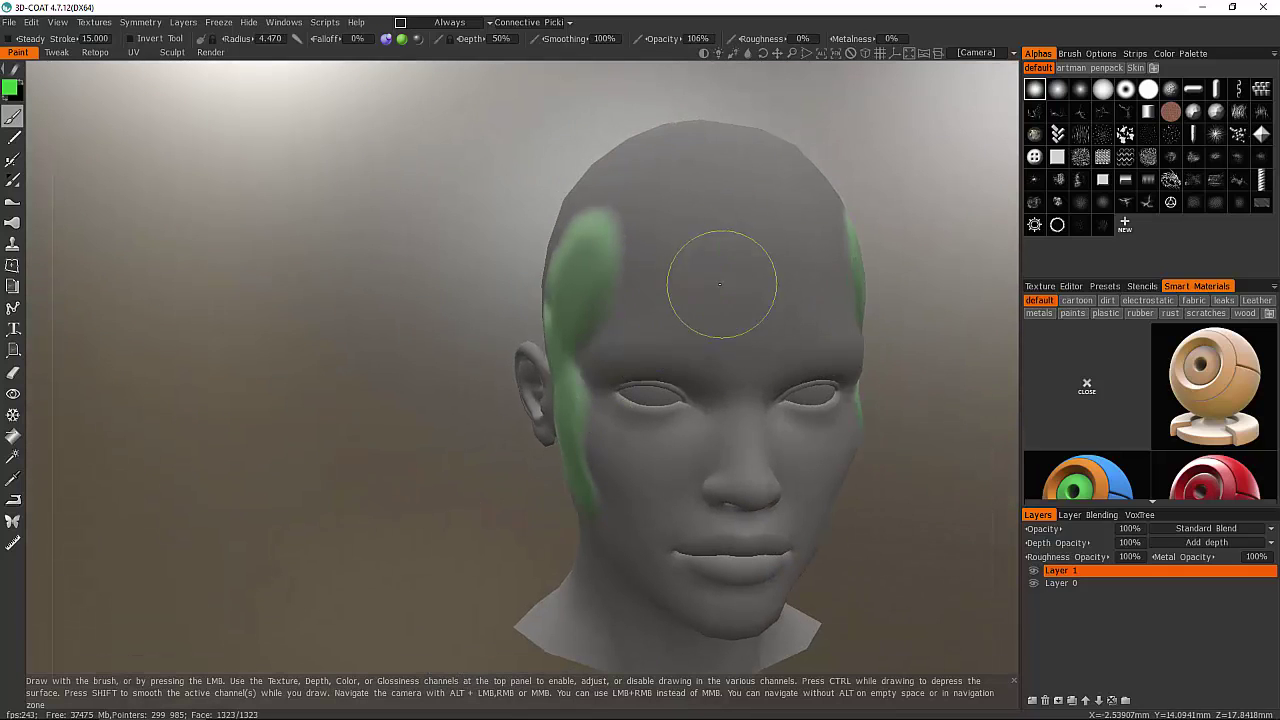
mouse_move(723, 263)
left_mouse_down()
mouse_move(590, 272)
mouse_move(694, 209)
mouse_move(559, 314)
left_mouse_up()
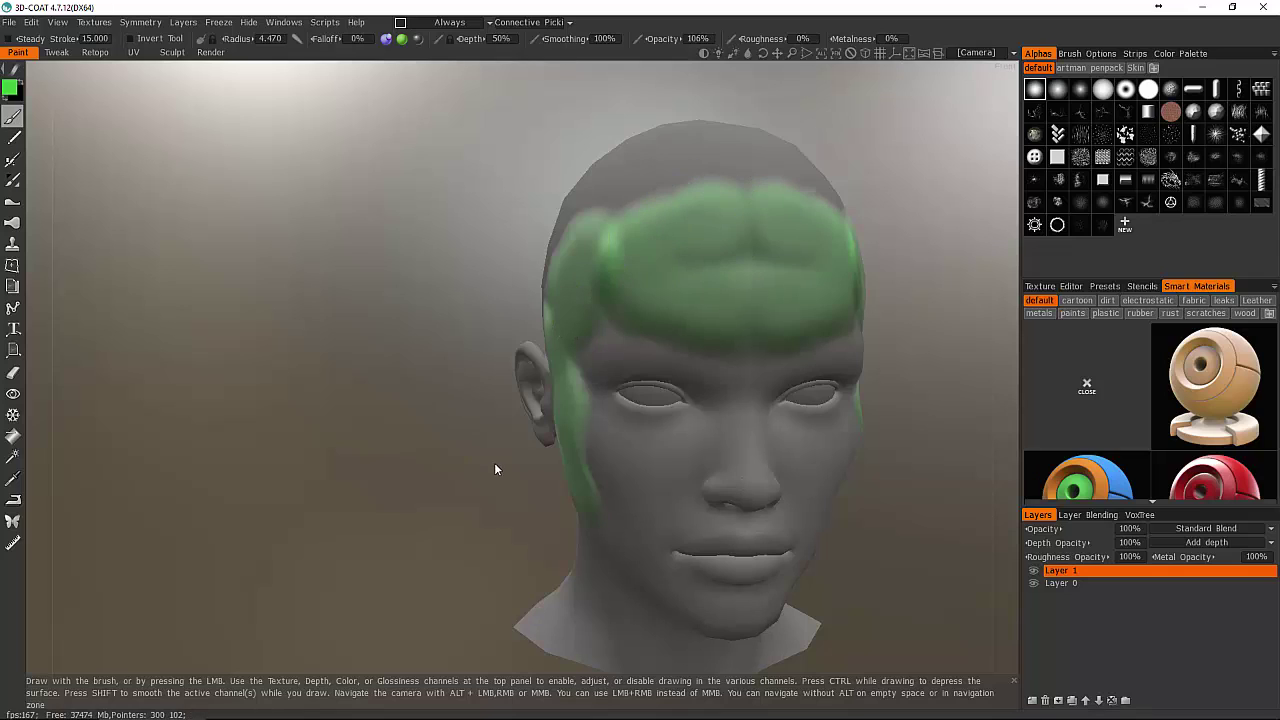
key("ctrl+z")
key("ctrl+z")
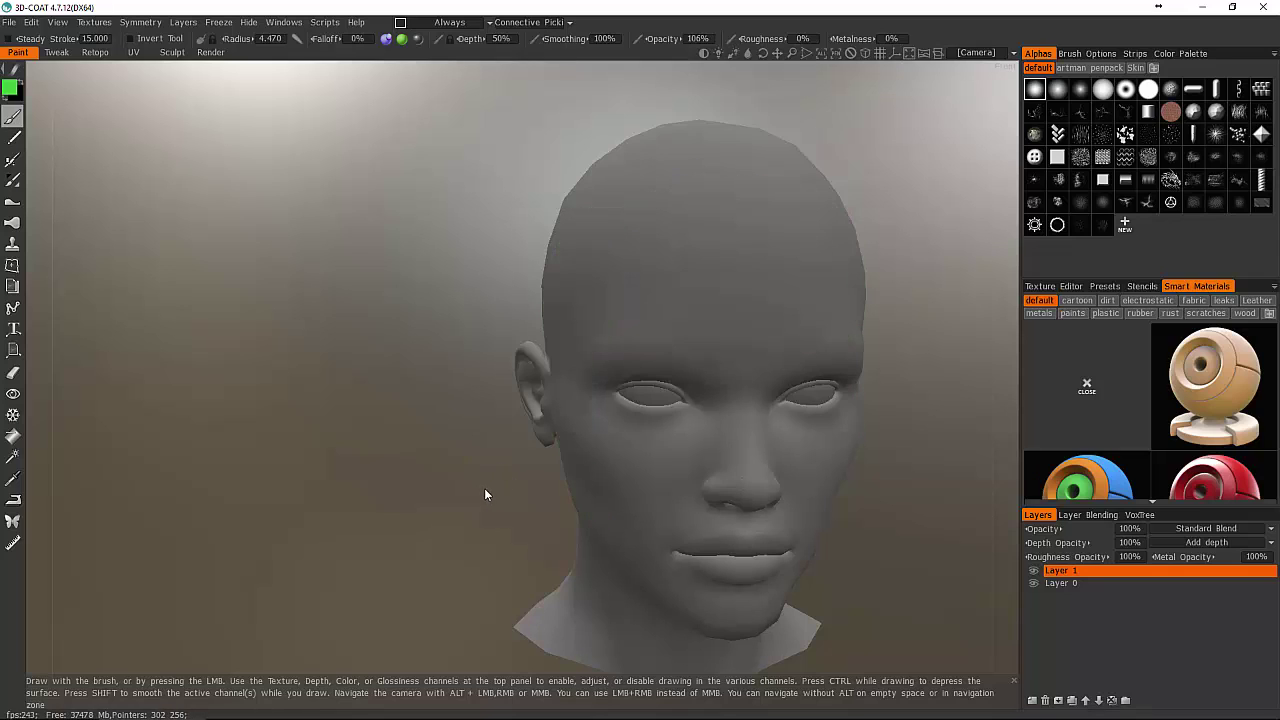
Paint mirrored raised green strokes on the forehead with brush radius 2.656 and depth 77%.
left_click_drag(411, 354, 423, 460)
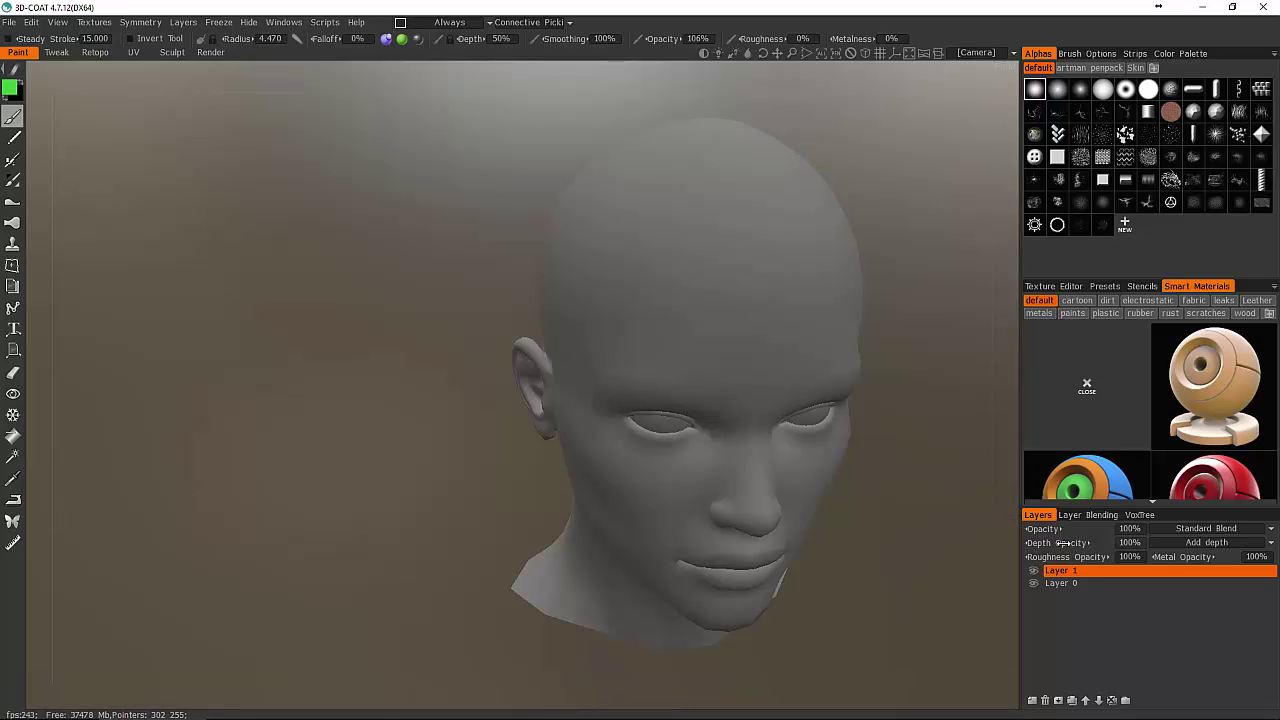
mouse_move(726, 220)
right_mouse_down()
mouse_move(717, 235)
mouse_move(708, 209)
right_mouse_up()
left_click_drag(708, 195, 741, 320)
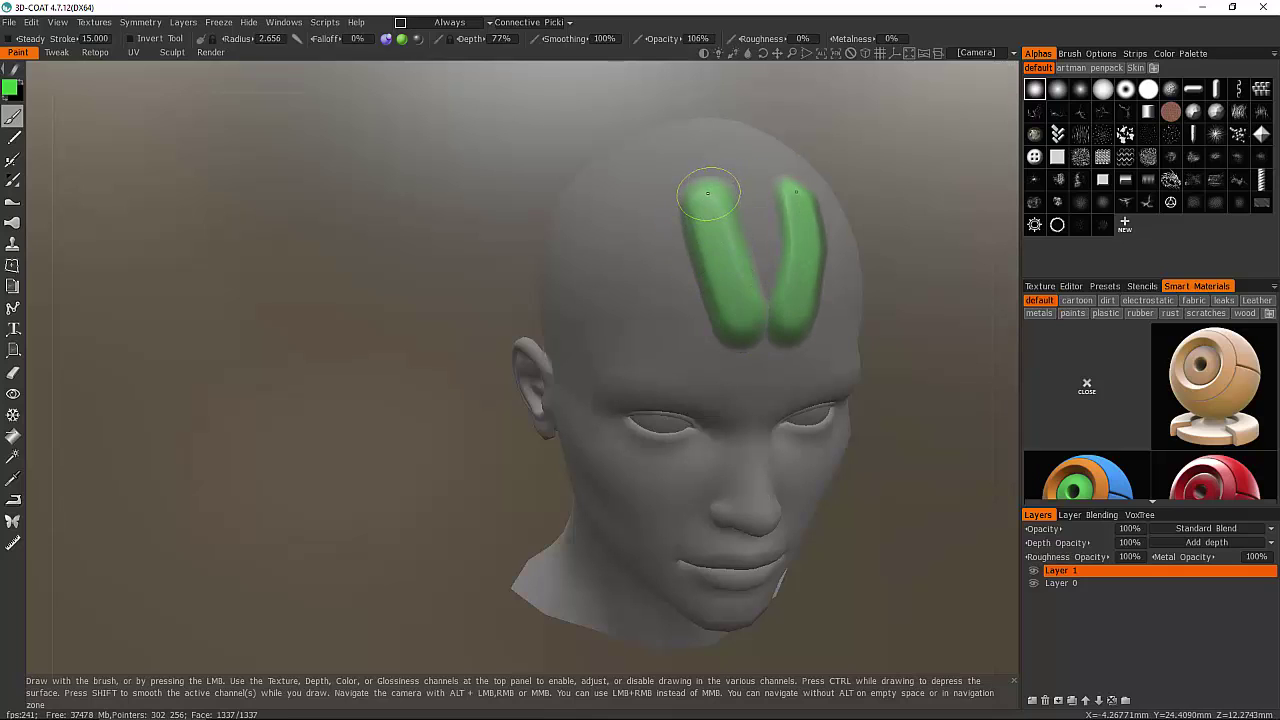
Raise the depth opacity of Layer 1 to 191%.
mouse_move(1058, 542)
left_mouse_down()
mouse_move(982, 532)
mouse_move(1030, 530)
left_mouse_up()
left_click_drag(1191, 584, 1136, 591)
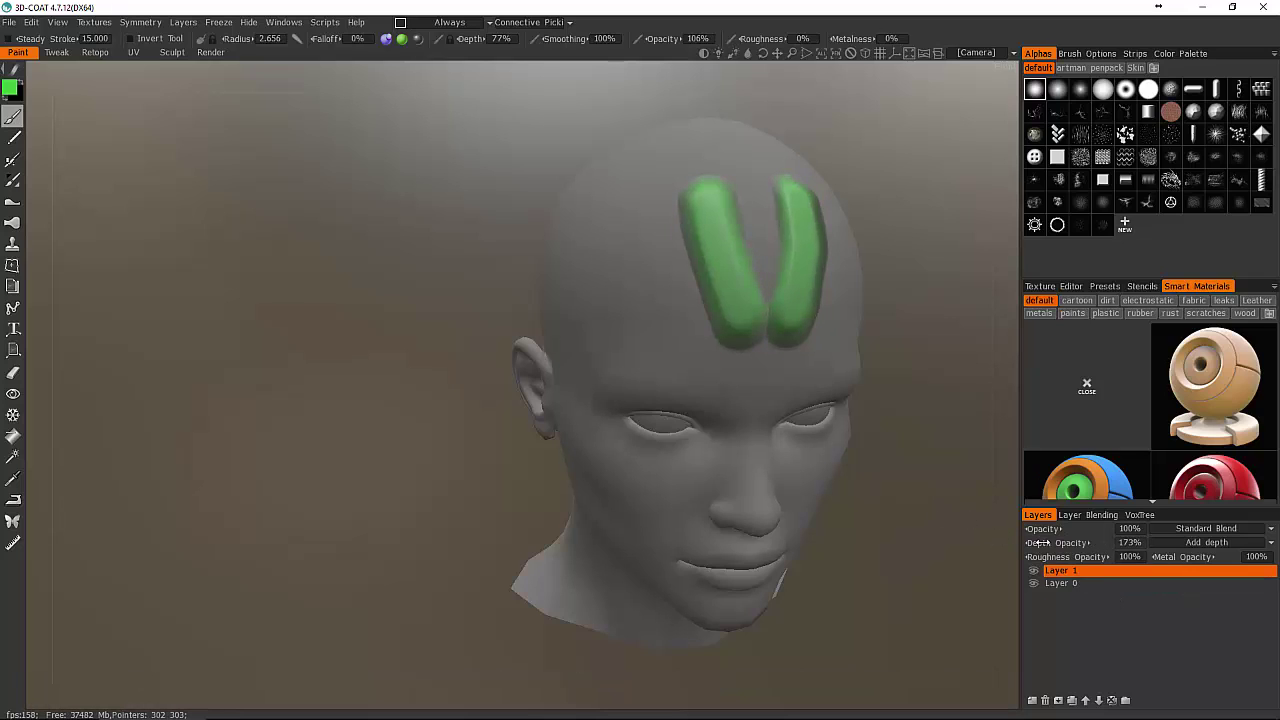
mouse_move(794, 409)
left_mouse_down("alt")
mouse_move(906, 389)
mouse_move(920, 374)
mouse_move(815, 360)
mouse_move(800, 377)
left_mouse_up("alt")
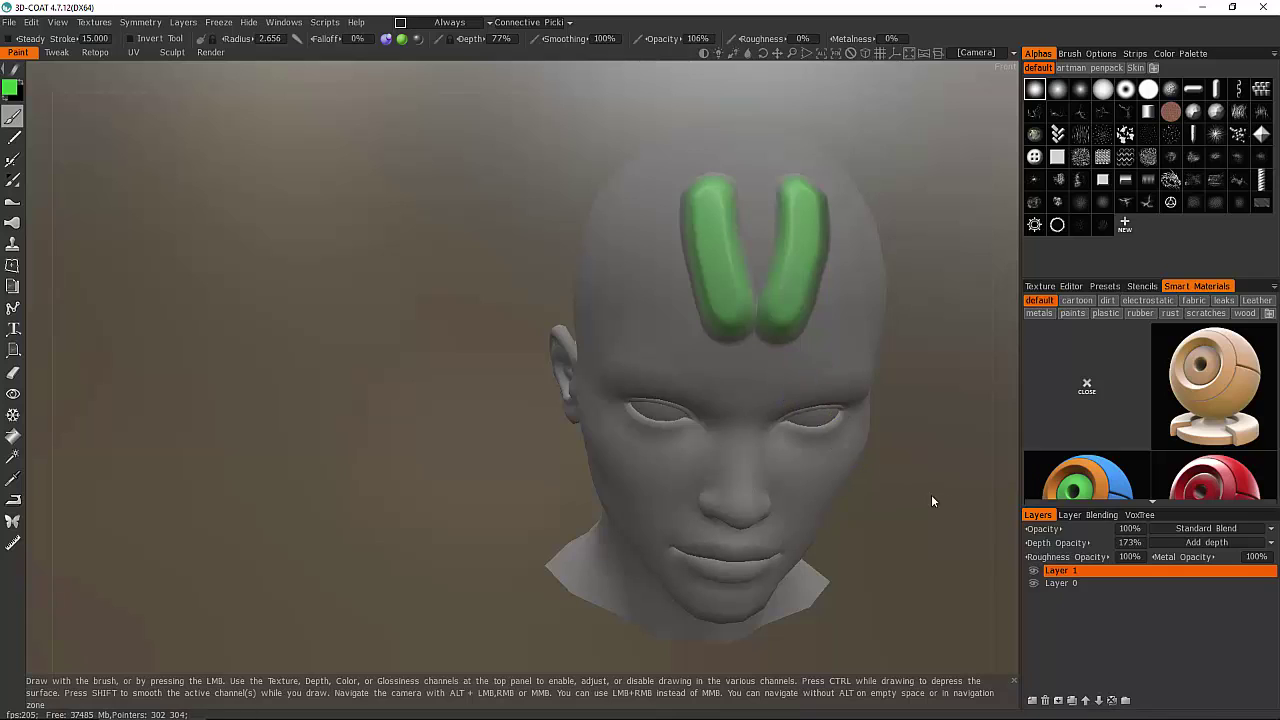
mouse_move(987, 531)
left_mouse_down()
mouse_move(1020, 542)
mouse_move(928, 529)
mouse_move(1032, 537)
mouse_move(1009, 536)
left_mouse_up()
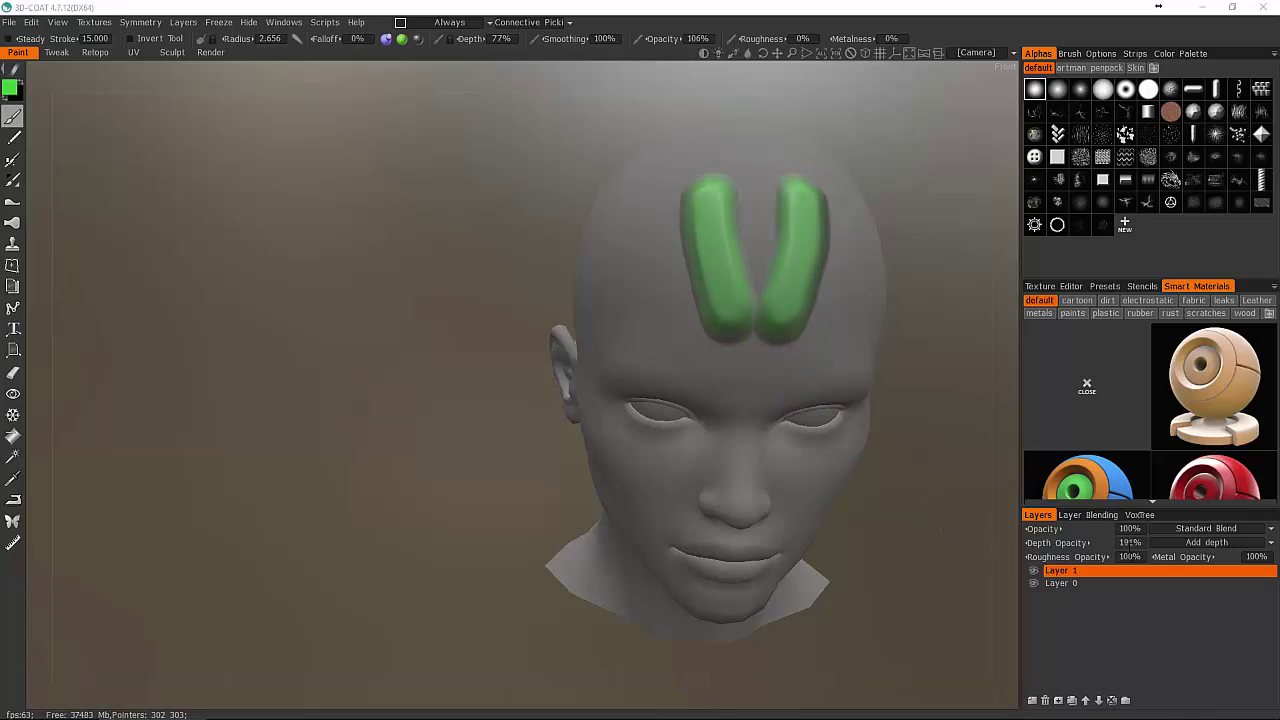
Reset Layer 1's depth opacity to 100% and try lowering its overall opacity, undoing that change.
left_click(1129, 542)
type("100")
key("Return")
mouse_move(1037, 532)
left_mouse_down()
mouse_move(962, 524)
mouse_move(976, 526)
mouse_move(967, 509)
mouse_move(826, 497)
mouse_move(1094, 527)
mouse_move(792, 492)
mouse_move(1097, 525)
mouse_move(965, 520)
left_mouse_up()
key("ctrl+z")
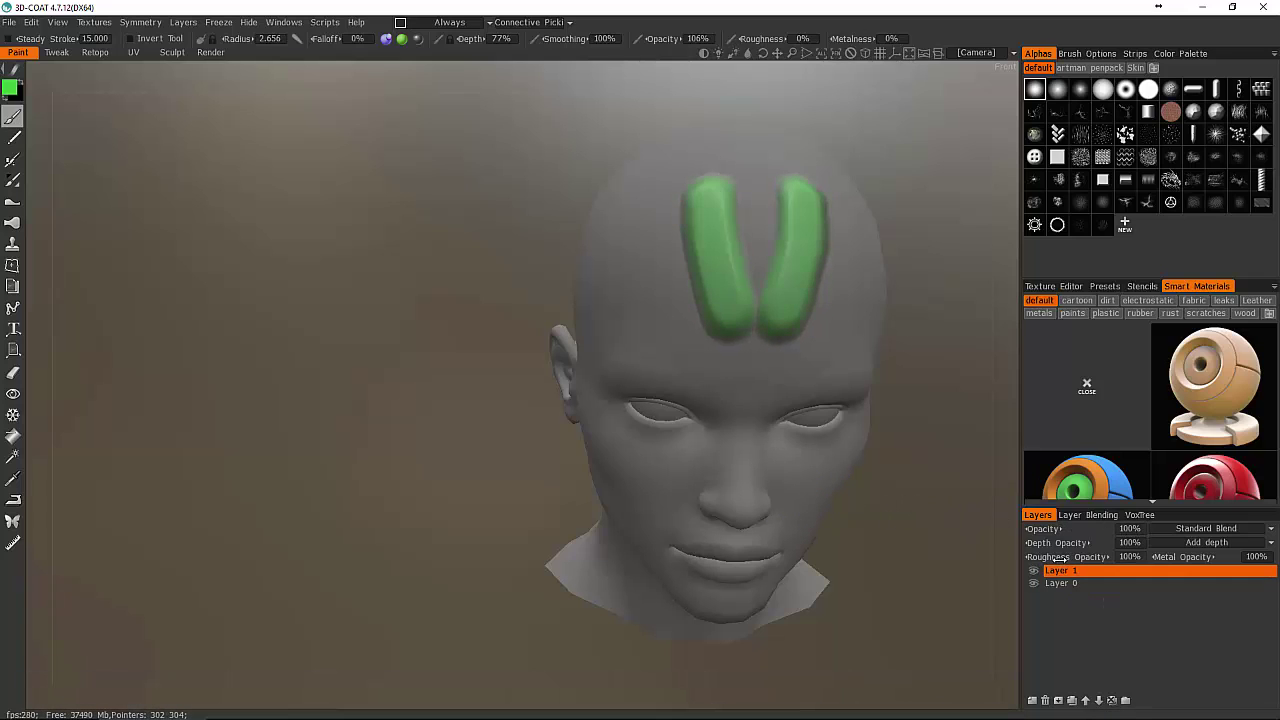
Lower Layer 1's roughness opacity to 90% and view the available layer blend modes without changing the mode.
mouse_move(1057, 557)
left_mouse_down()
mouse_move(931, 548)
mouse_move(1095, 563)
mouse_move(997, 560)
mouse_move(1092, 576)
mouse_move(968, 552)
mouse_move(1097, 558)
left_mouse_up()
mouse_move(1092, 556)
left_mouse_down()
mouse_move(1111, 562)
mouse_move(1082, 559)
mouse_move(1102, 565)
left_mouse_up()
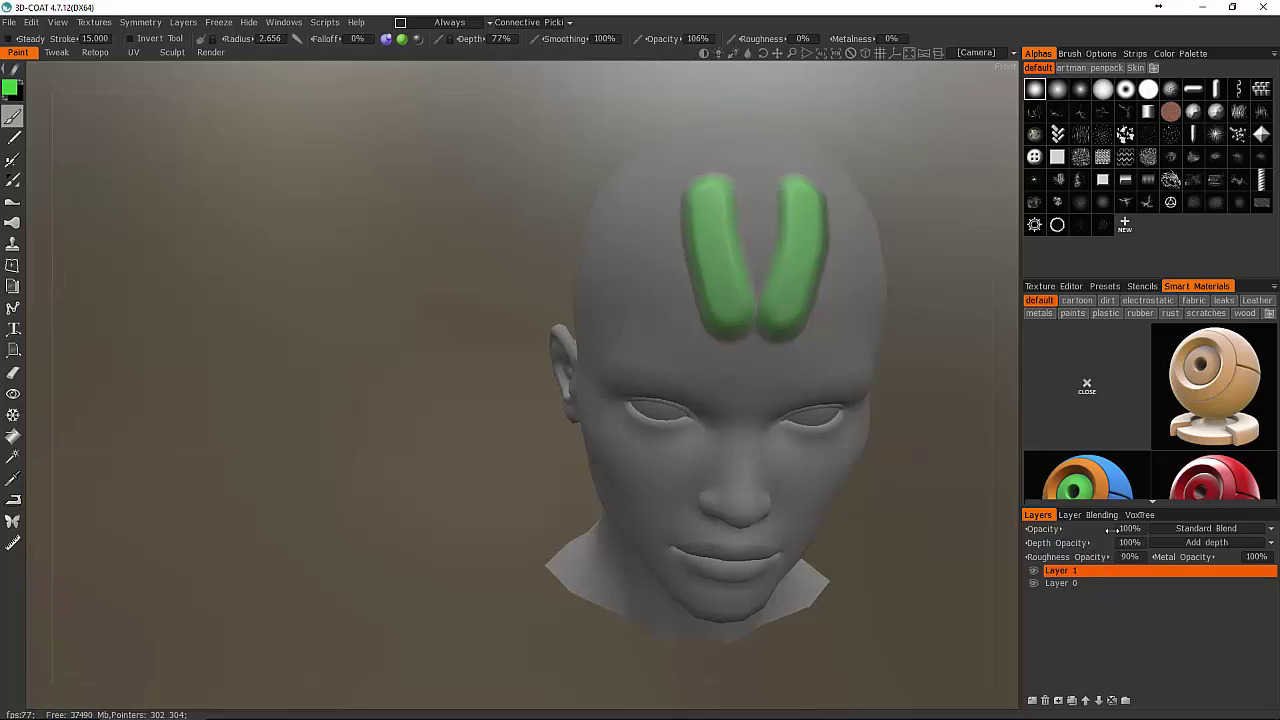
left_click(1185, 528)
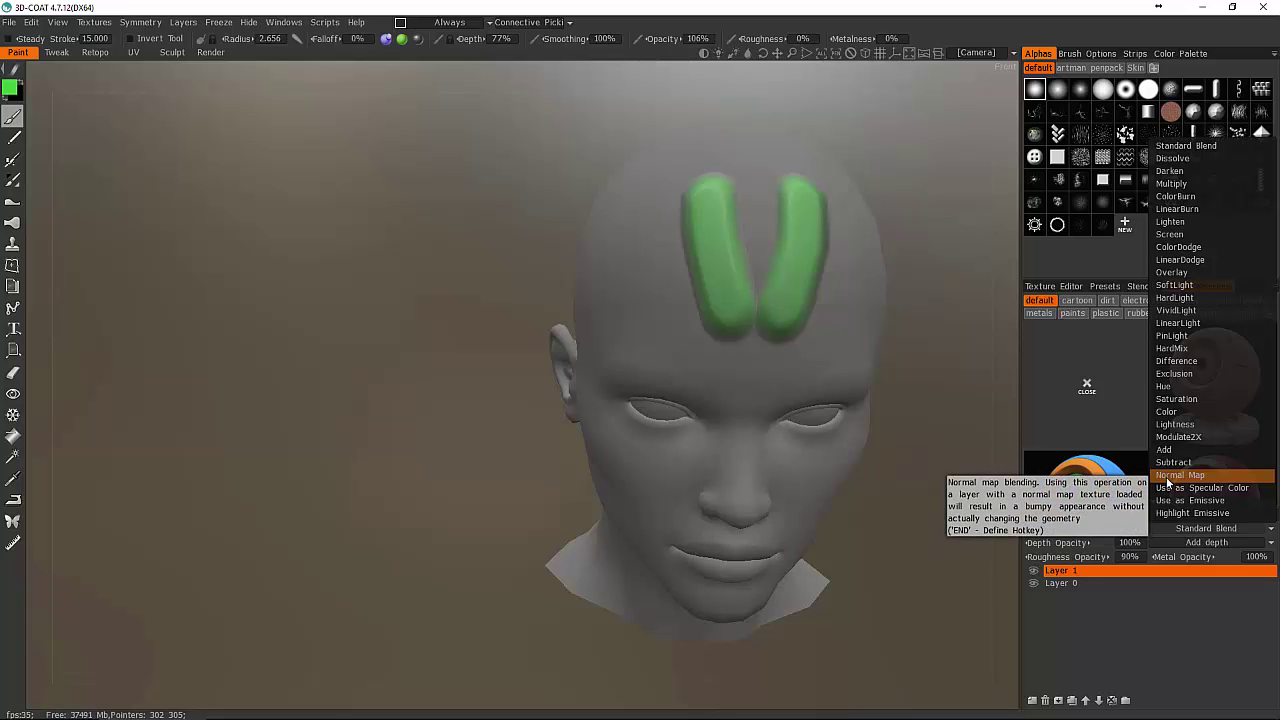
left_click(1194, 601)
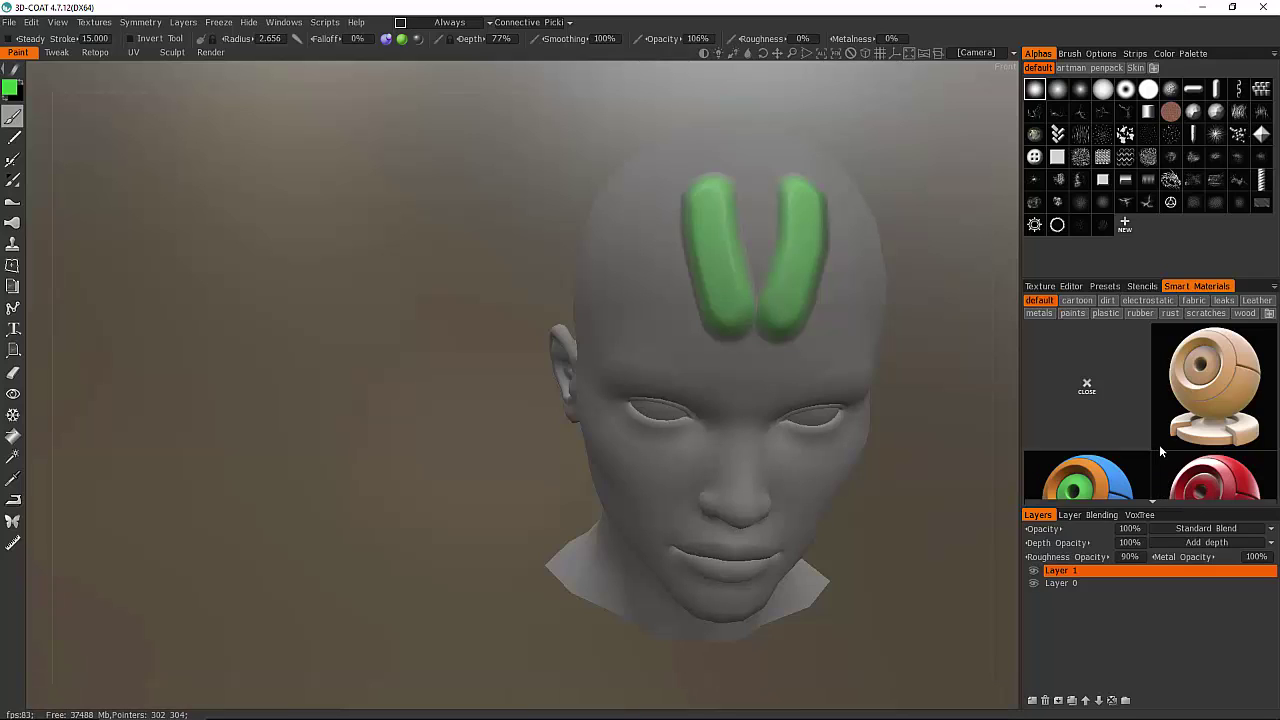
mouse_move(1159, 444)
Try adding a new layer to the layer stack and undo the recent layer changes.
left_click(1055, 584)
left_click(1058, 572)
left_click(1033, 700)
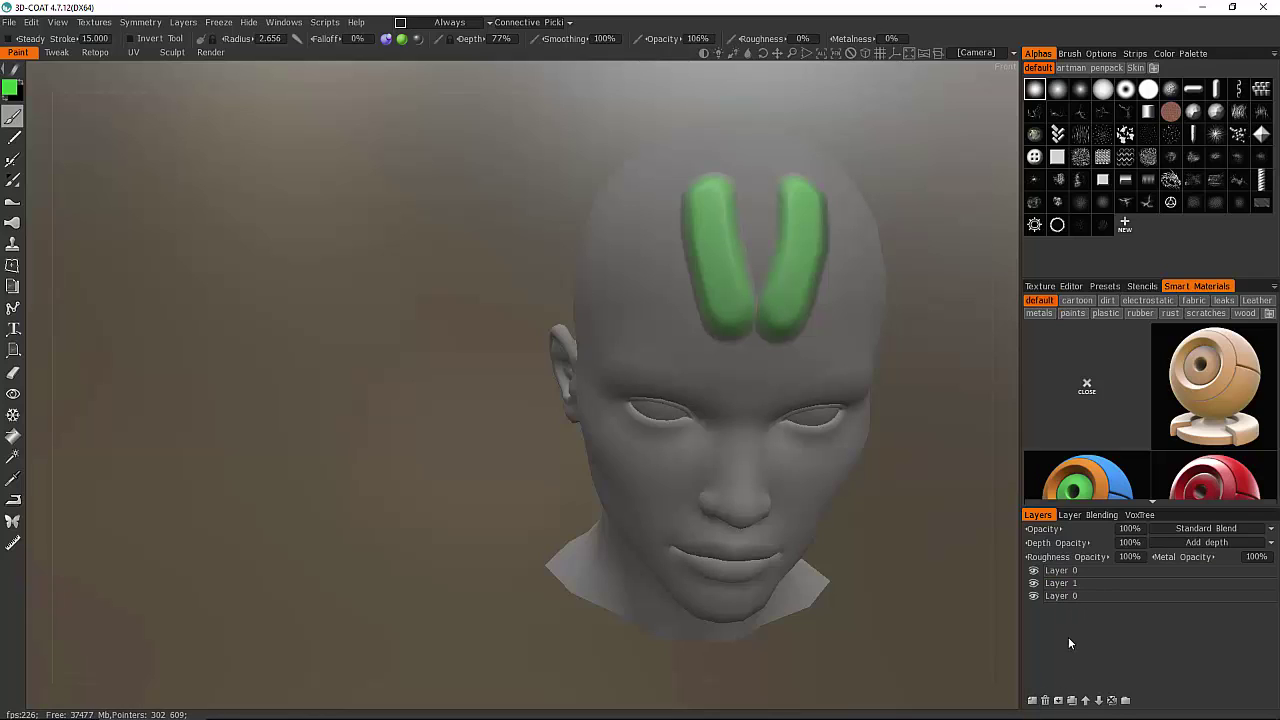
key("ctrl+z")
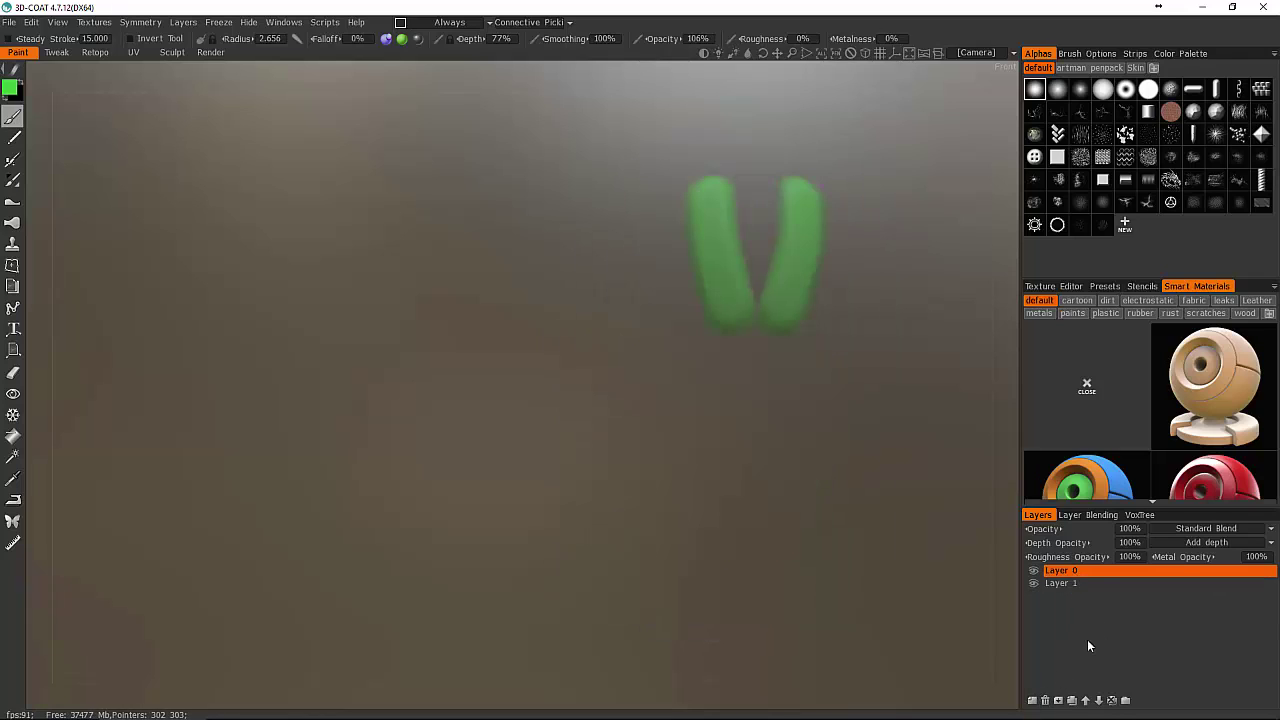
left_click(1062, 583)
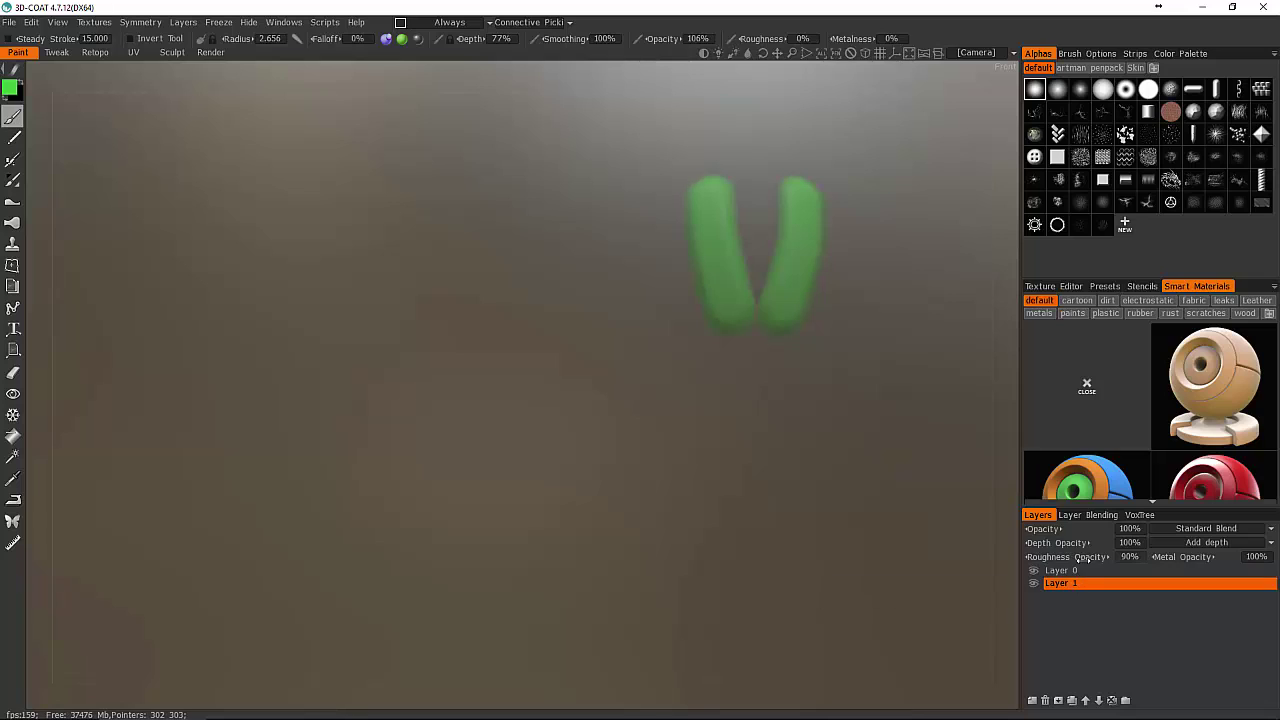
left_click(1130, 570)
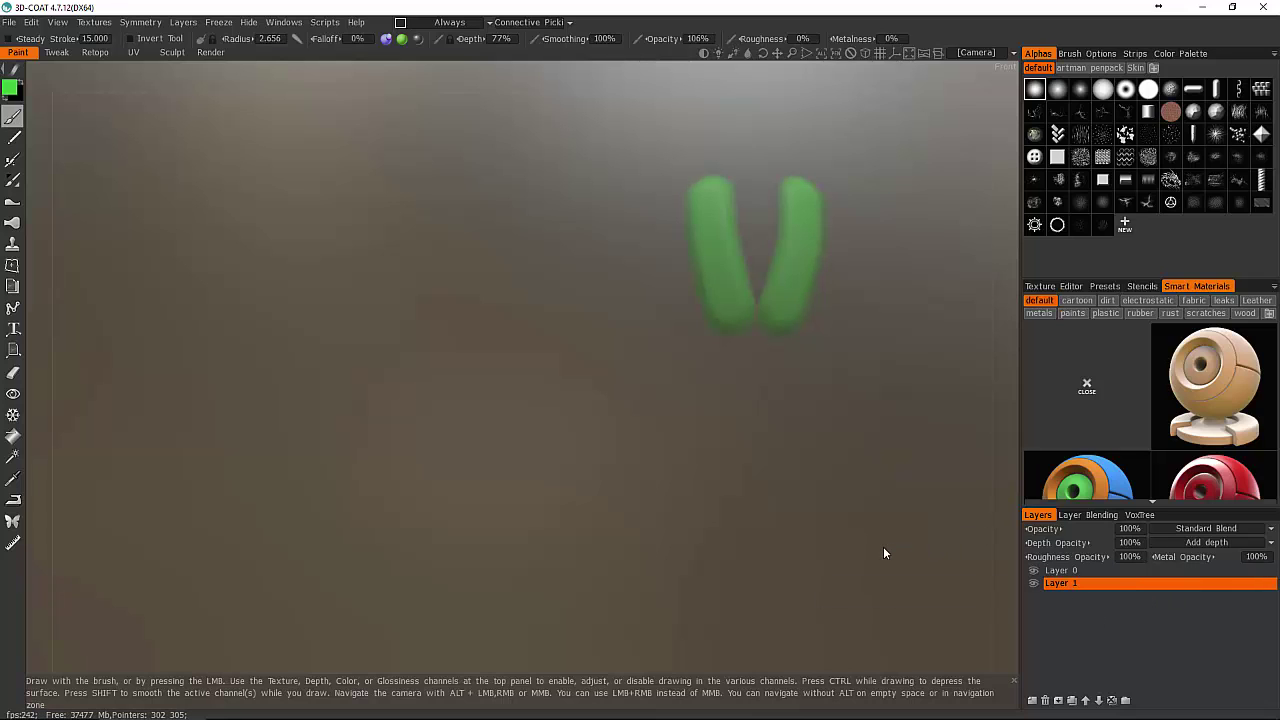
key("ctrl+z")
key("ctrl+z")
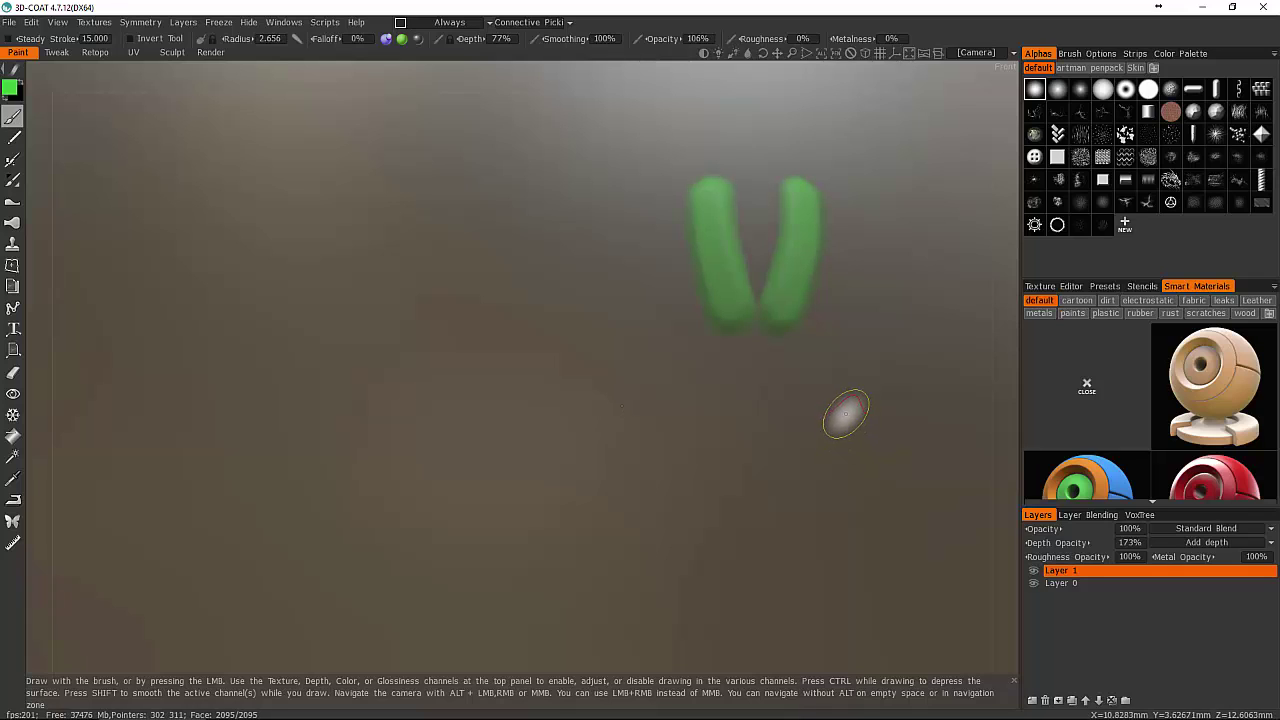
Brush freehand green strokes over the nose, mouth, cheek and side of the head.
mouse_move(849, 420)
left_mouse_down()
mouse_move(742, 449)
mouse_move(651, 440)
mouse_move(610, 390)
mouse_move(686, 380)
mouse_move(741, 413)
mouse_move(752, 320)
mouse_move(705, 240)
mouse_move(665, 320)
mouse_move(729, 377)
mouse_move(758, 393)
mouse_move(880, 358)
left_mouse_up()
mouse_move(714, 354)
left_mouse_down("alt")
mouse_move(848, 356)
mouse_move(594, 351)
mouse_move(712, 342)
left_mouse_up("alt")
mouse_move(737, 512)
left_mouse_down()
mouse_move(670, 540)
mouse_move(690, 585)
mouse_move(739, 588)
mouse_move(640, 595)
mouse_move(550, 525)
mouse_move(455, 478)
mouse_move(597, 372)
mouse_move(406, 343)
mouse_move(590, 395)
mouse_move(443, 407)
left_mouse_up()
left_click_drag(651, 387, 943, 571, "alt")
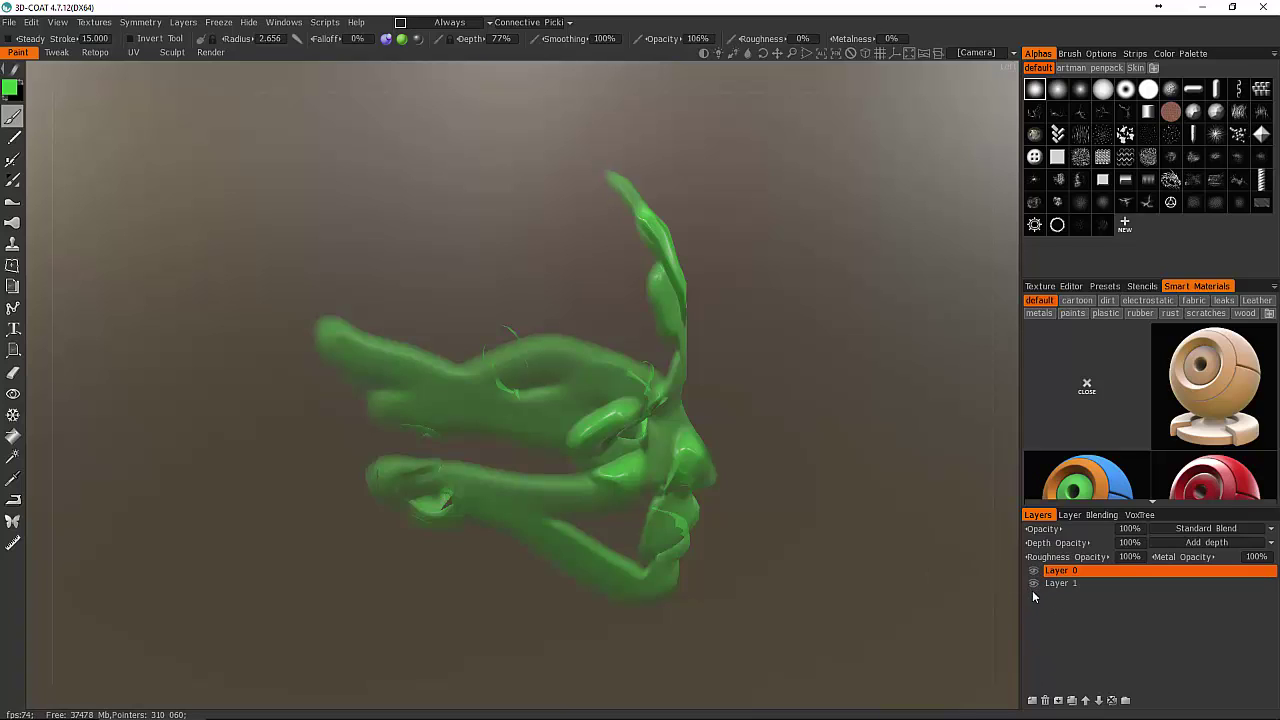
Toggle the visibility of Layer 1 to check its contents, and delete the layer.
left_click(1033, 583)
left_click(1033, 583)
left_click(1034, 584)
left_click(1058, 586)
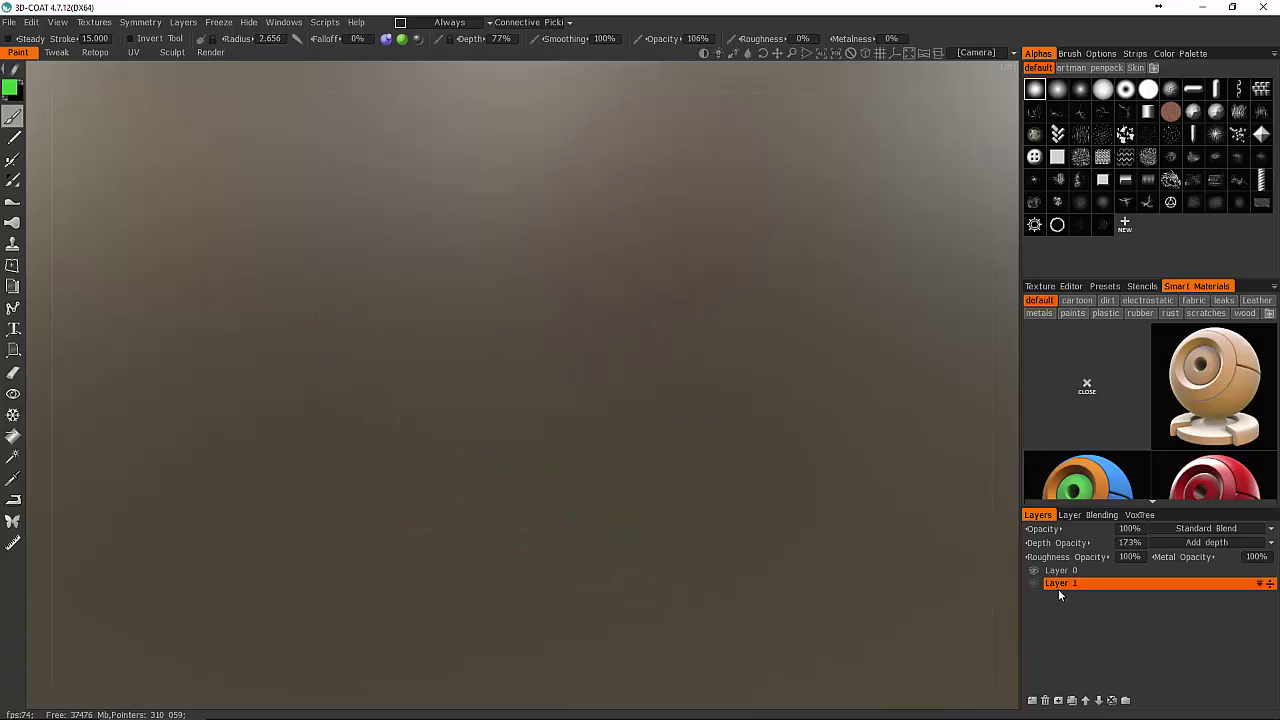
left_click(1045, 701)
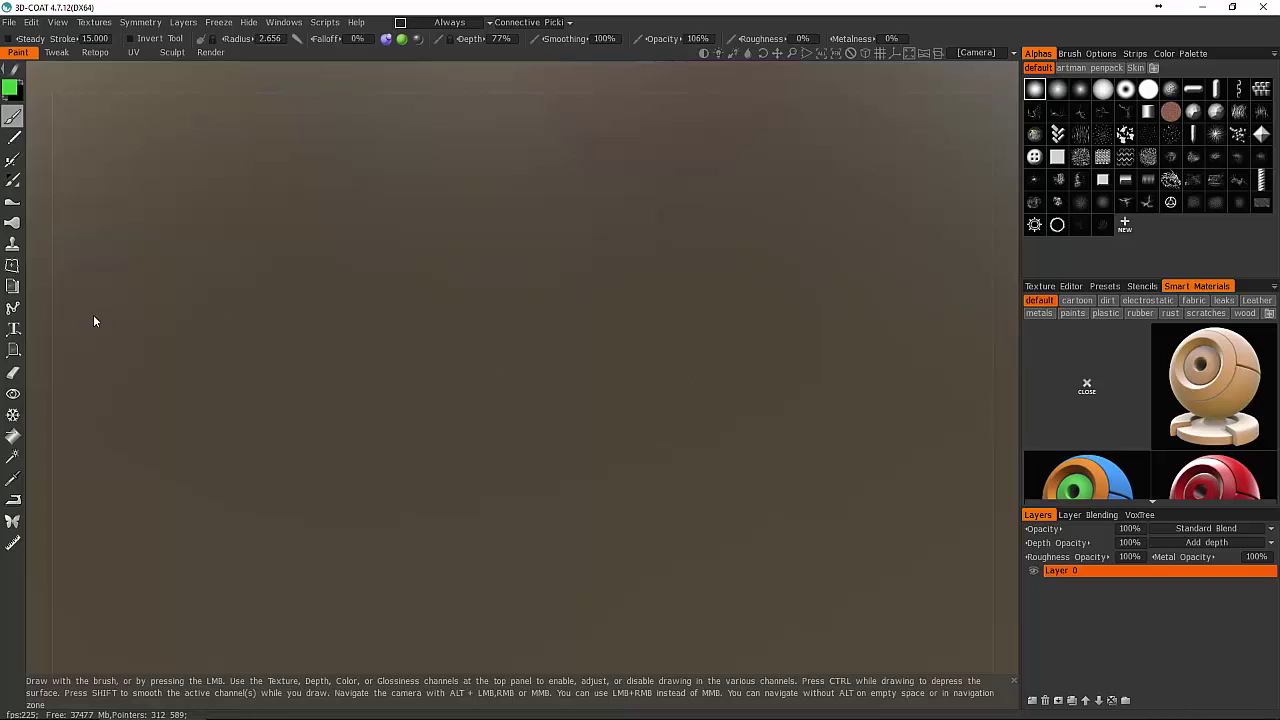
left_click(13, 372)
left_click(13, 180)
left_click(13, 290)
key("space")
key("space")
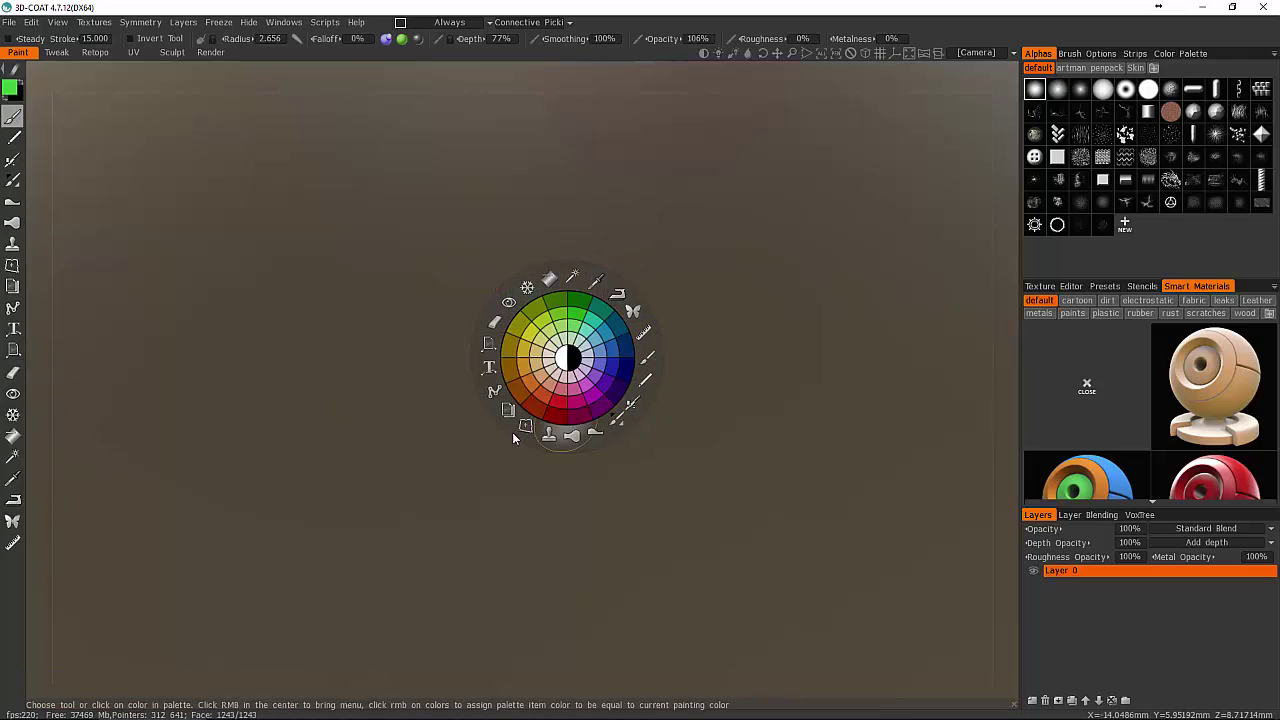
key("space")
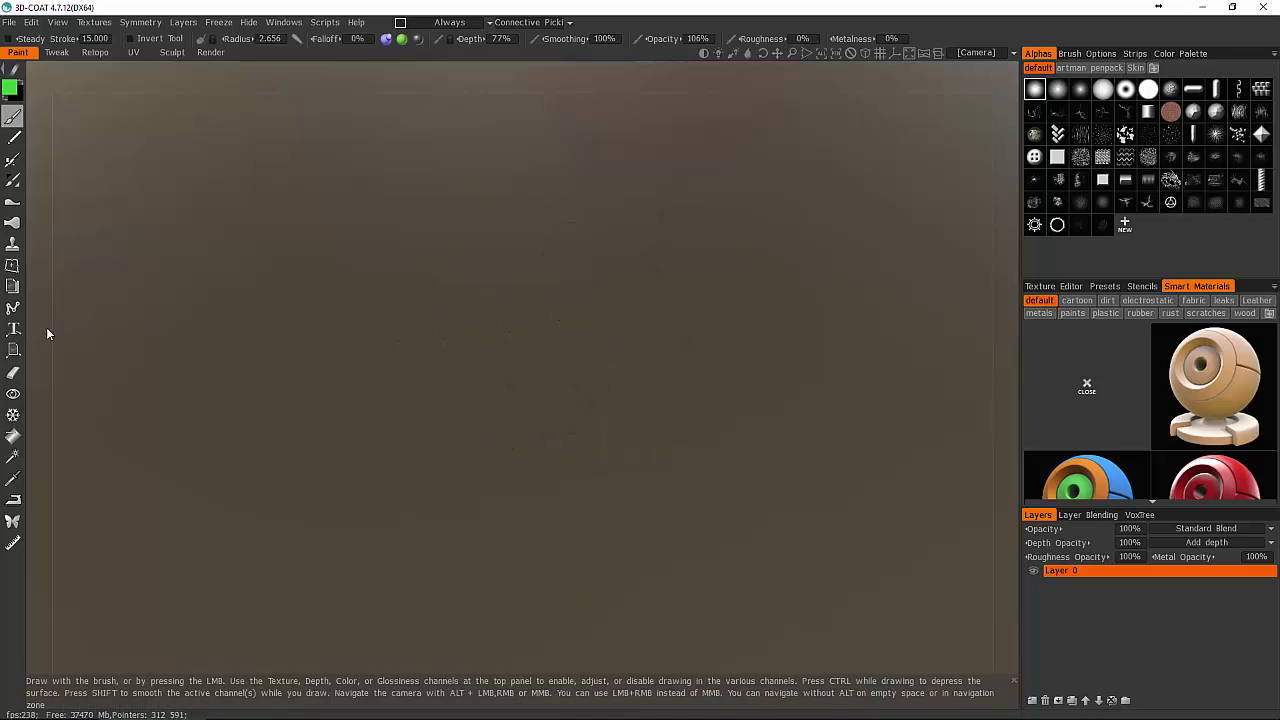
Activate the Fill tool, then enlarge the Smart Material Preview and place it over the head's face.
left_click(13, 440)
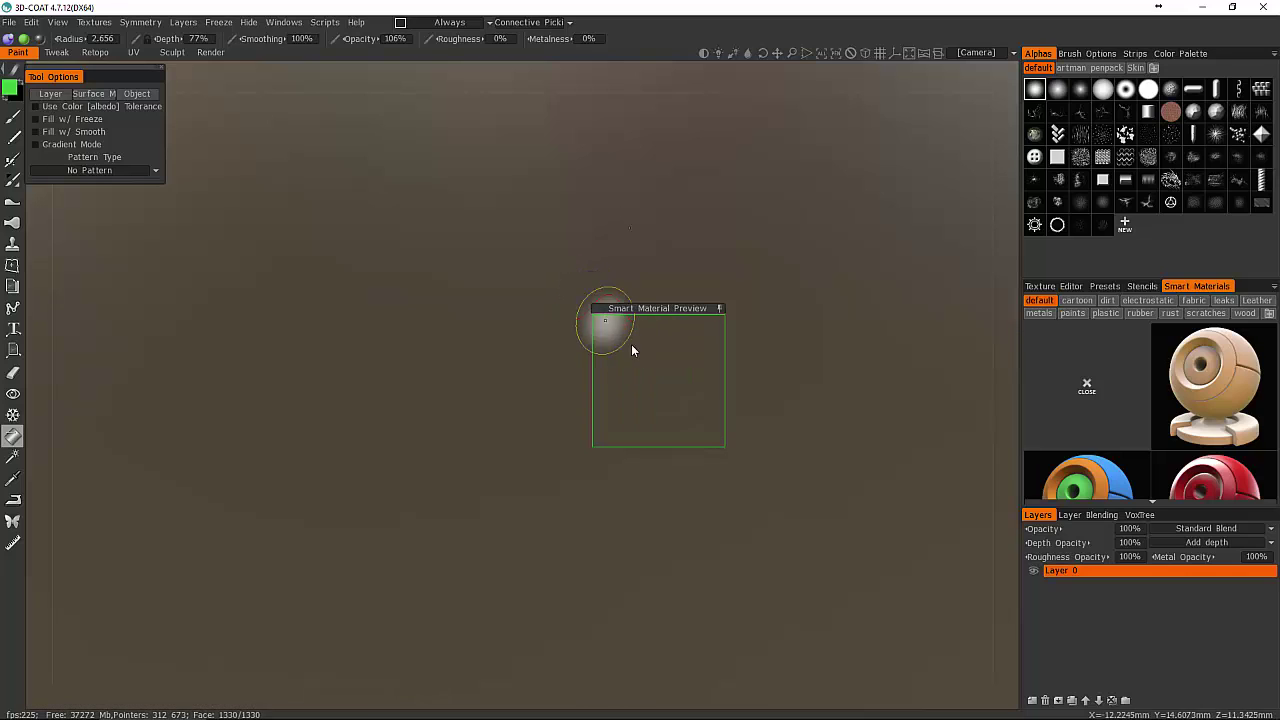
left_click_drag(723, 446, 914, 657)
left_click_drag(680, 305, 485, 196)
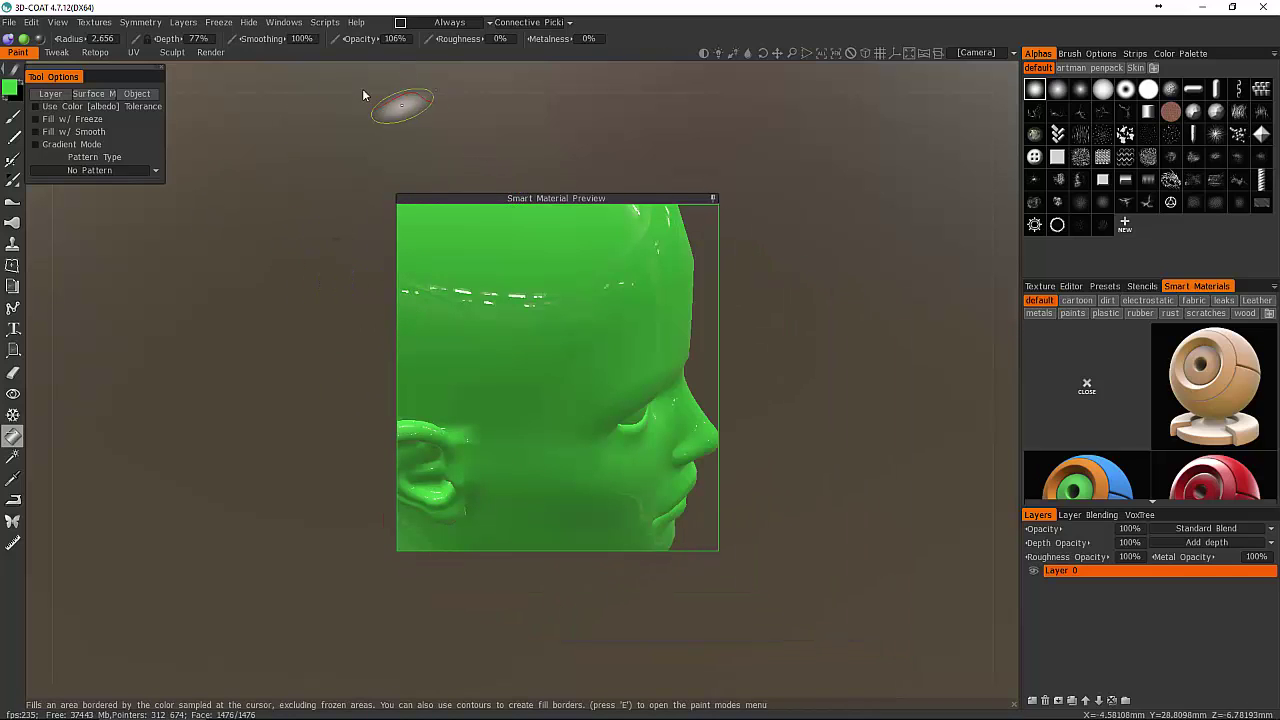
key("e")
Set the paint colour to a neutral grey with 0% saturation and about 41% lightness.
left_click(12, 88)
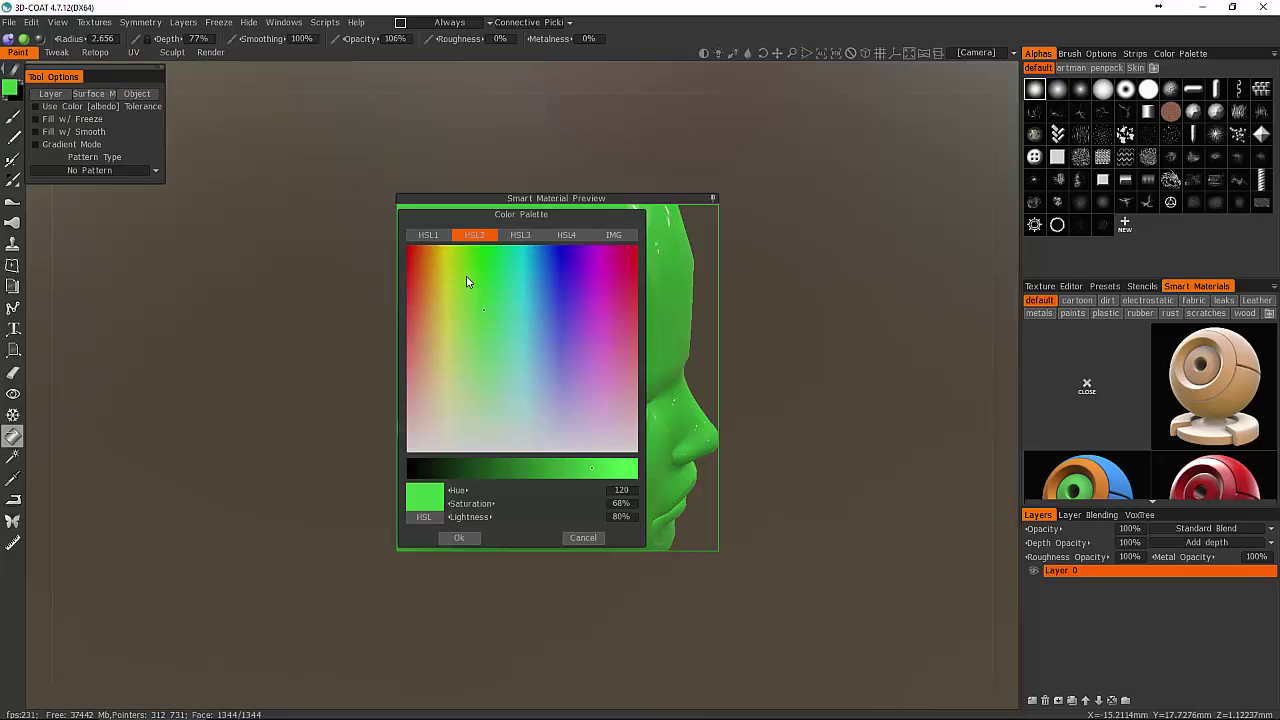
left_click(432, 398)
left_click(475, 468)
left_click(432, 398)
left_click_drag(438, 449, 396, 454)
left_click(488, 466)
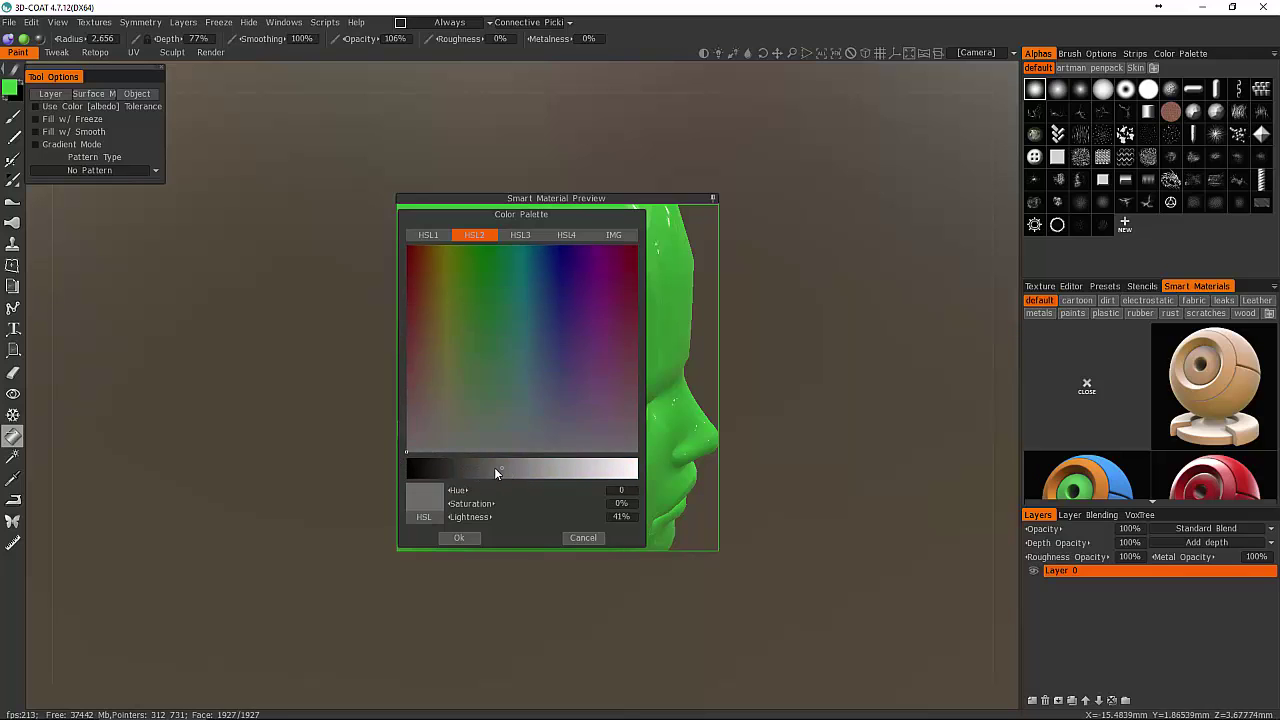
left_click(459, 538)
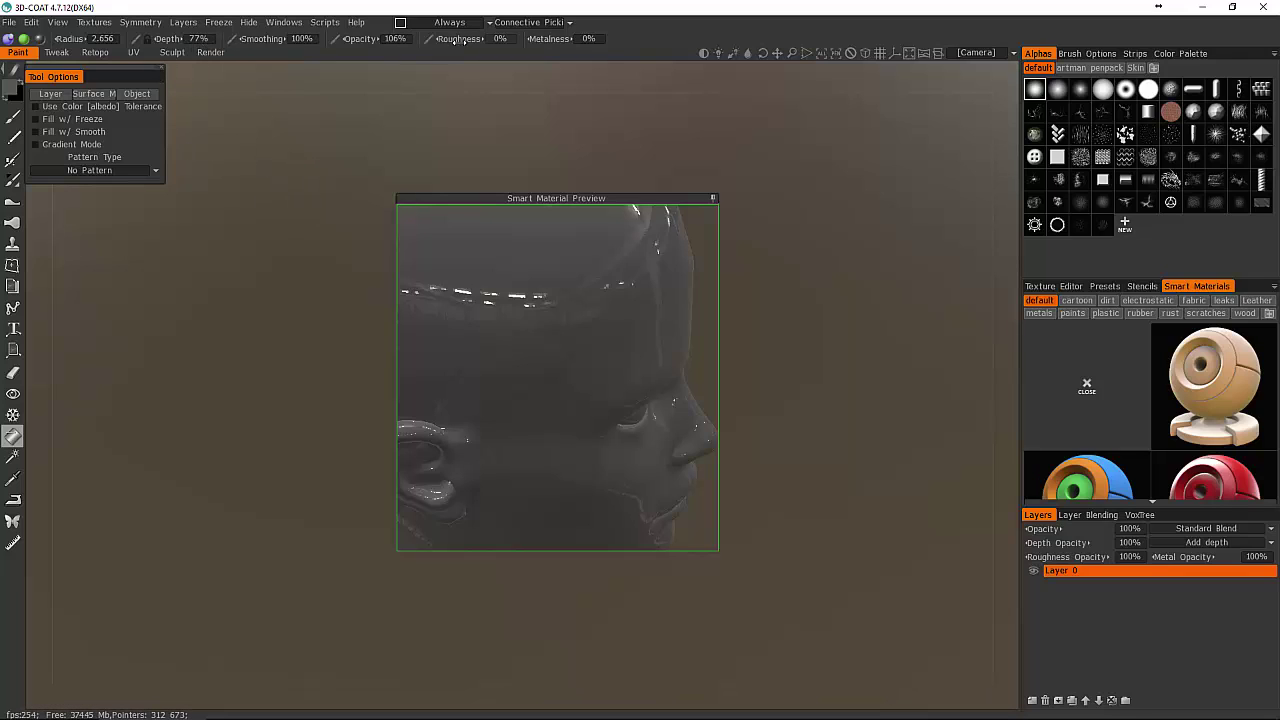
Set roughness and opacity to 100% and fill the 01___Default surface material with the grey on Layer 0.
left_click_drag(473, 38, 611, 64)
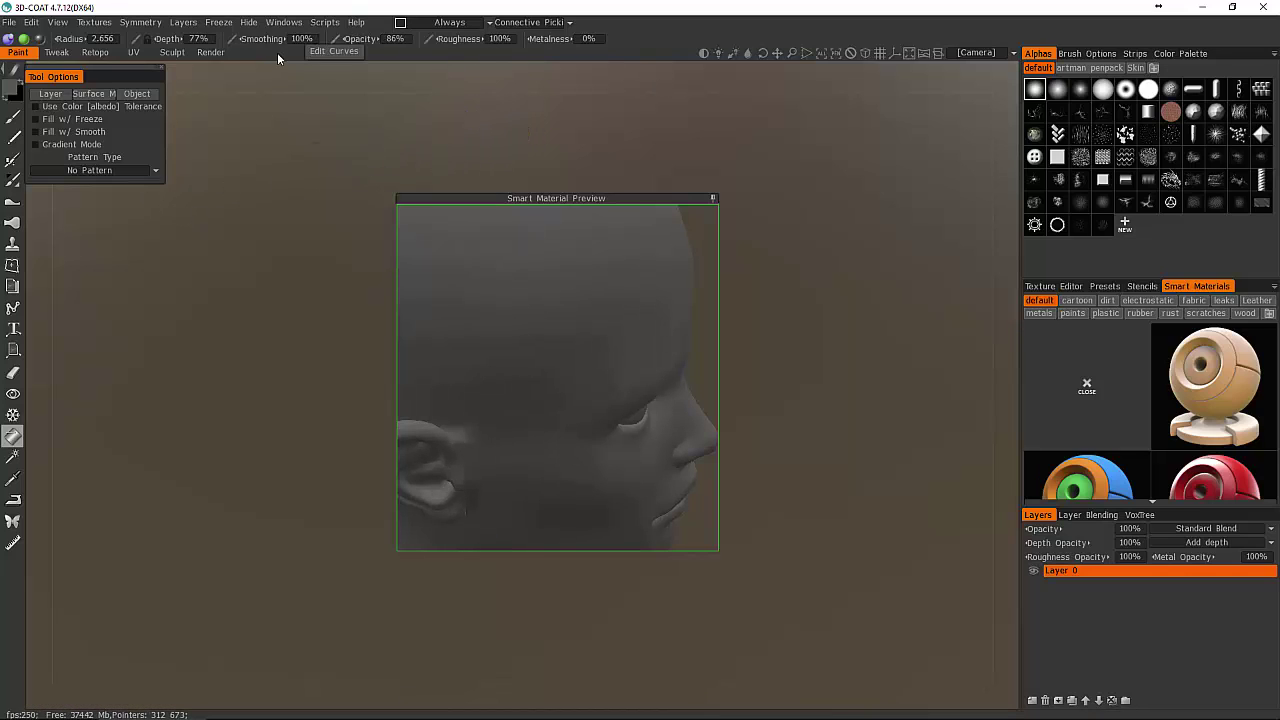
left_click_drag(387, 38, 602, 80)
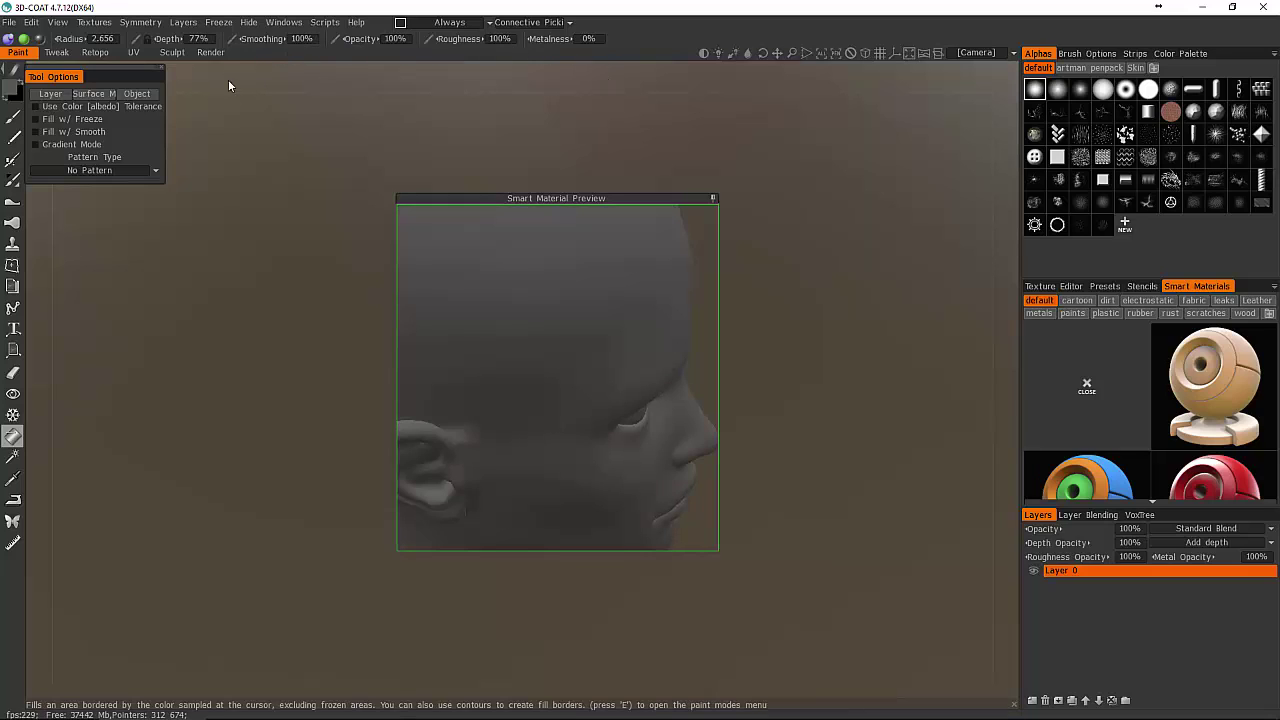
left_click(100, 93)
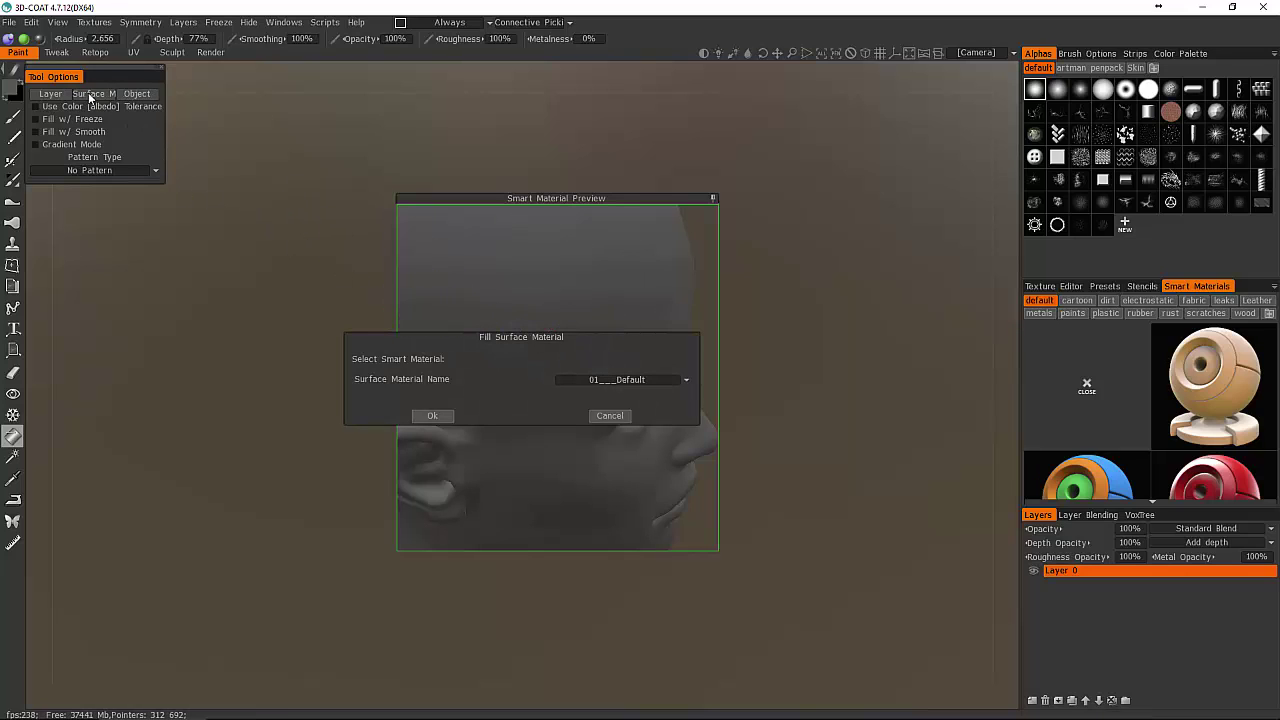
left_click(432, 415)
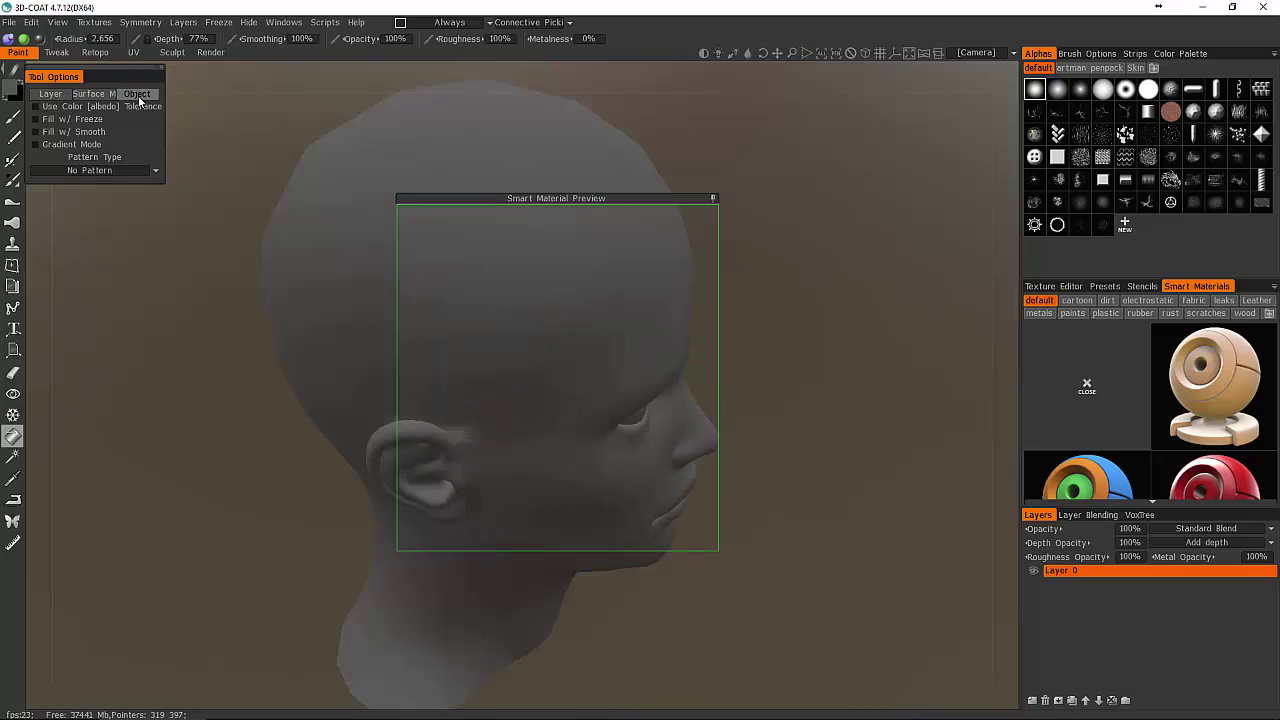
left_click(92, 93)
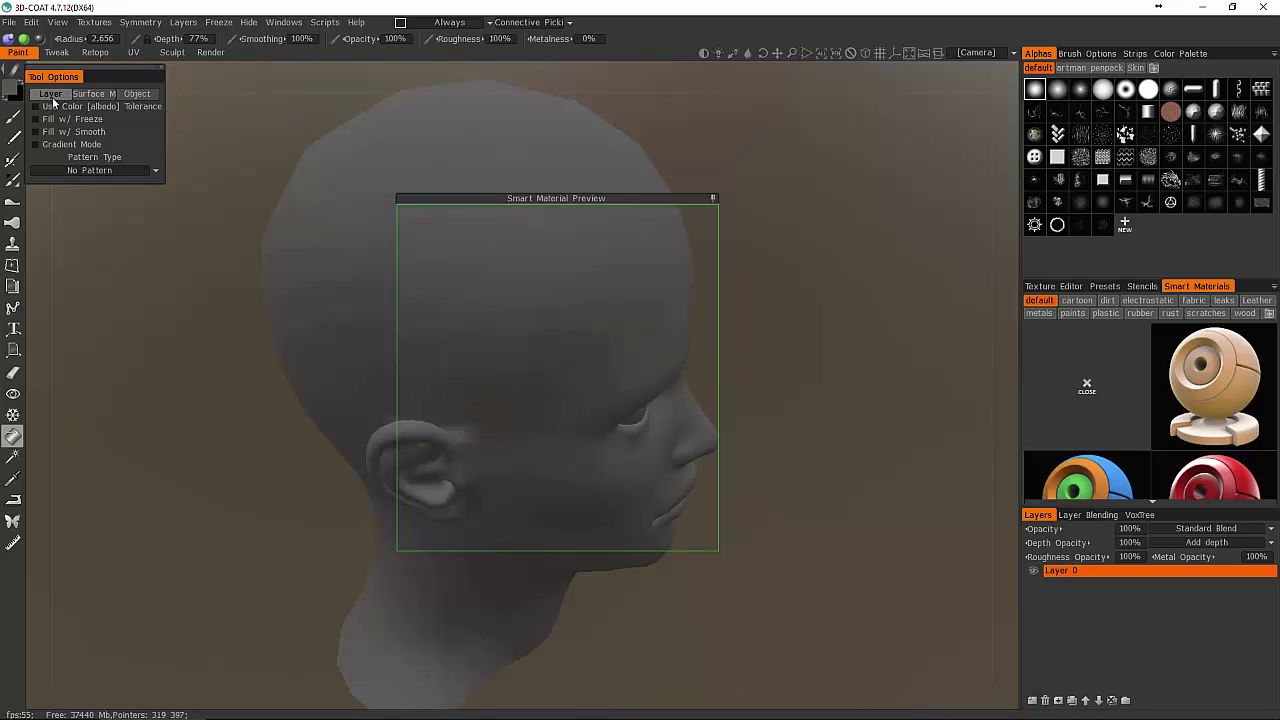
left_click(117, 171)
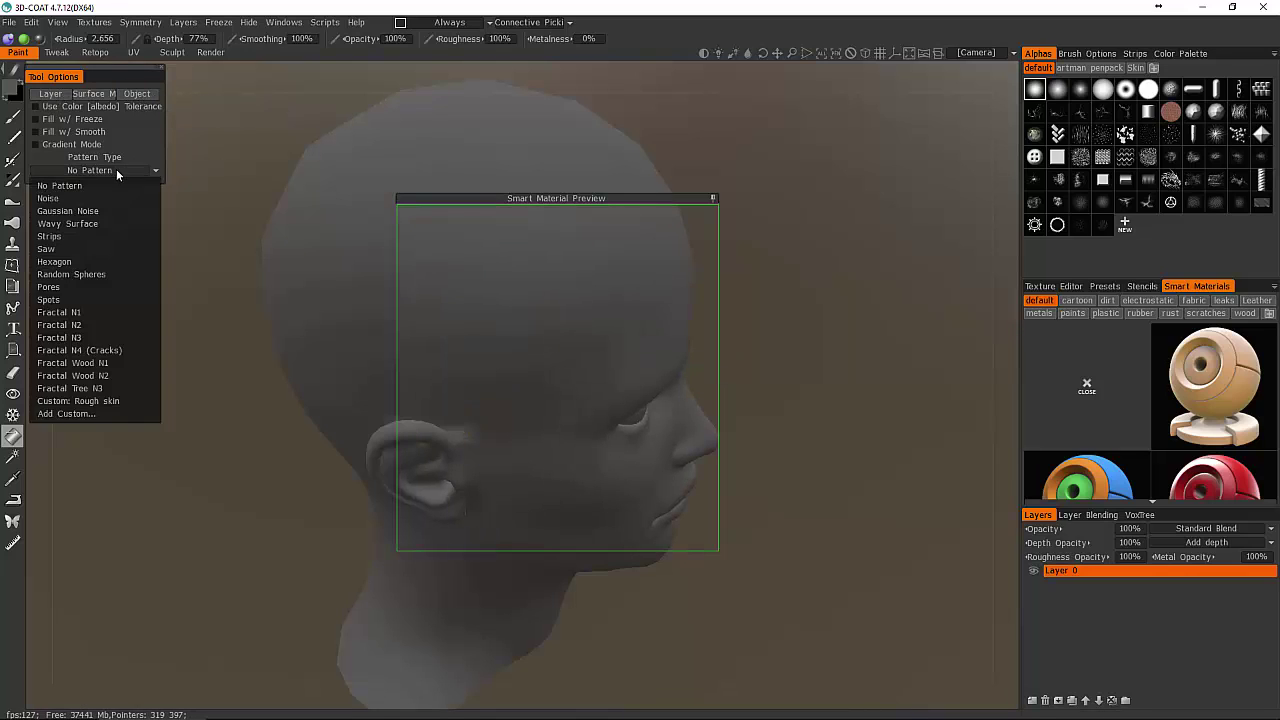
left_click(138, 150)
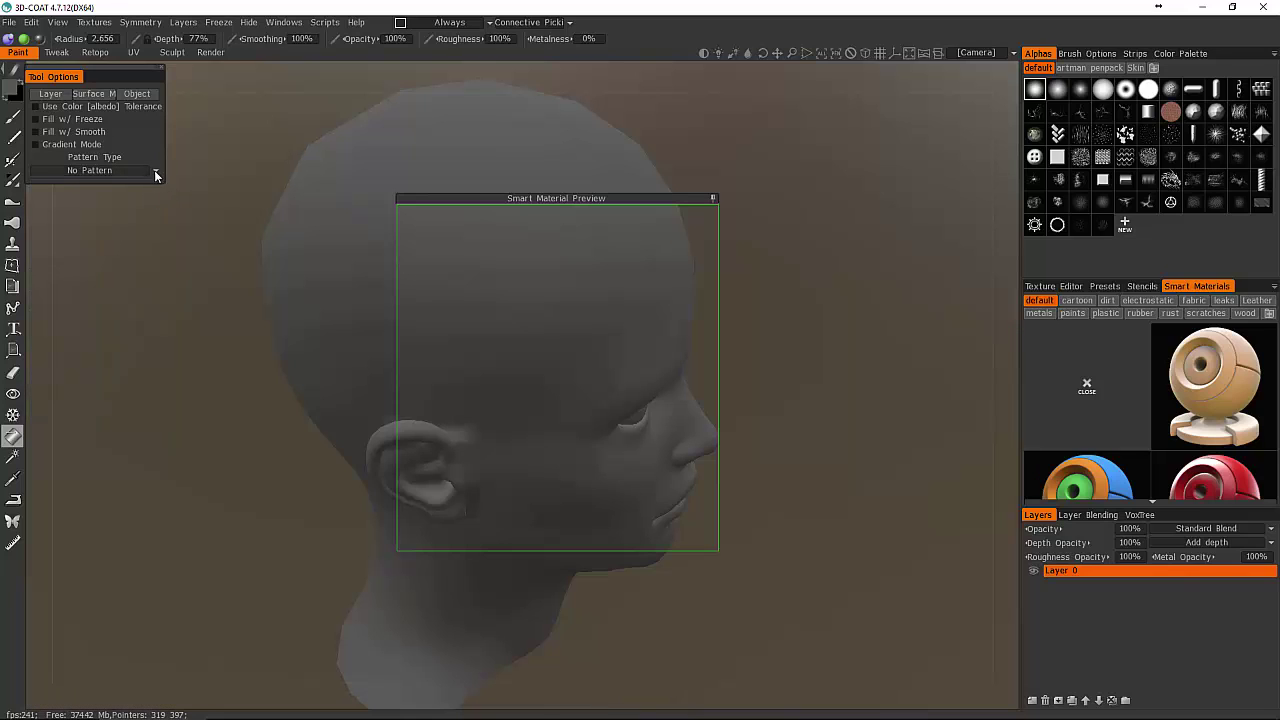
Activate the Brush tool and set its radius to 3.637 with the viewport brush settings.
left_click(14, 119)
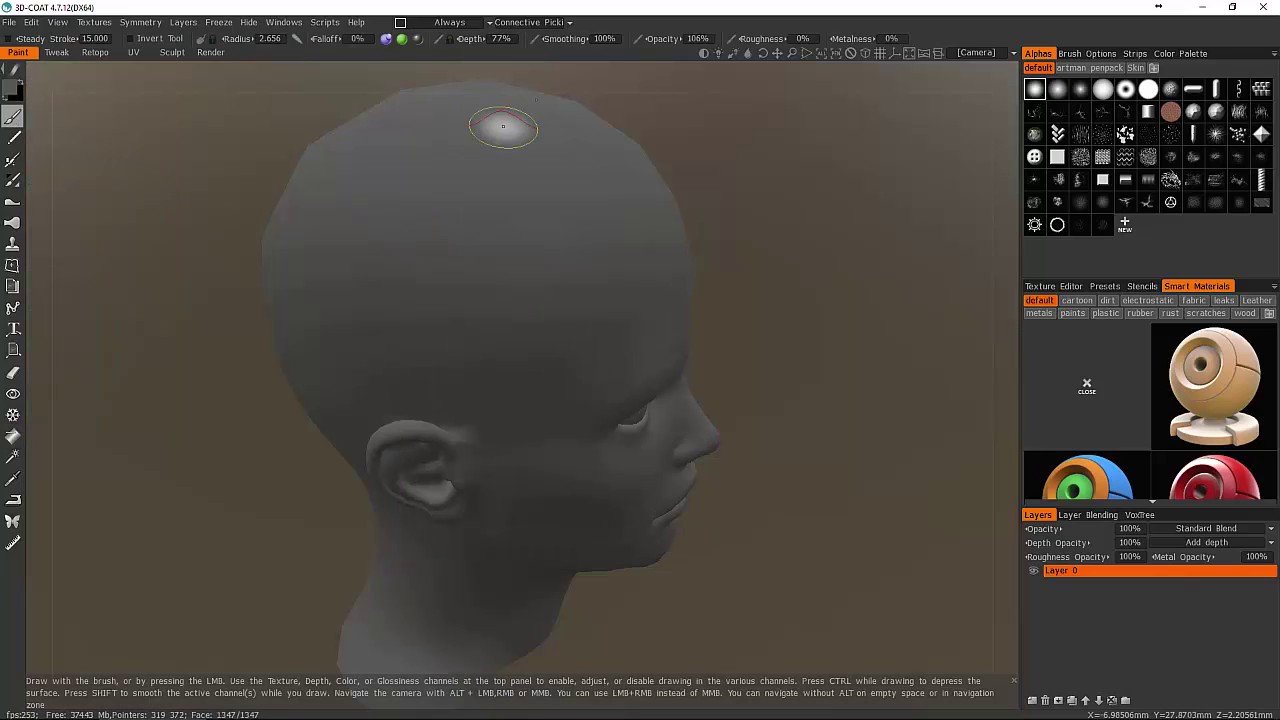
left_click(388, 45)
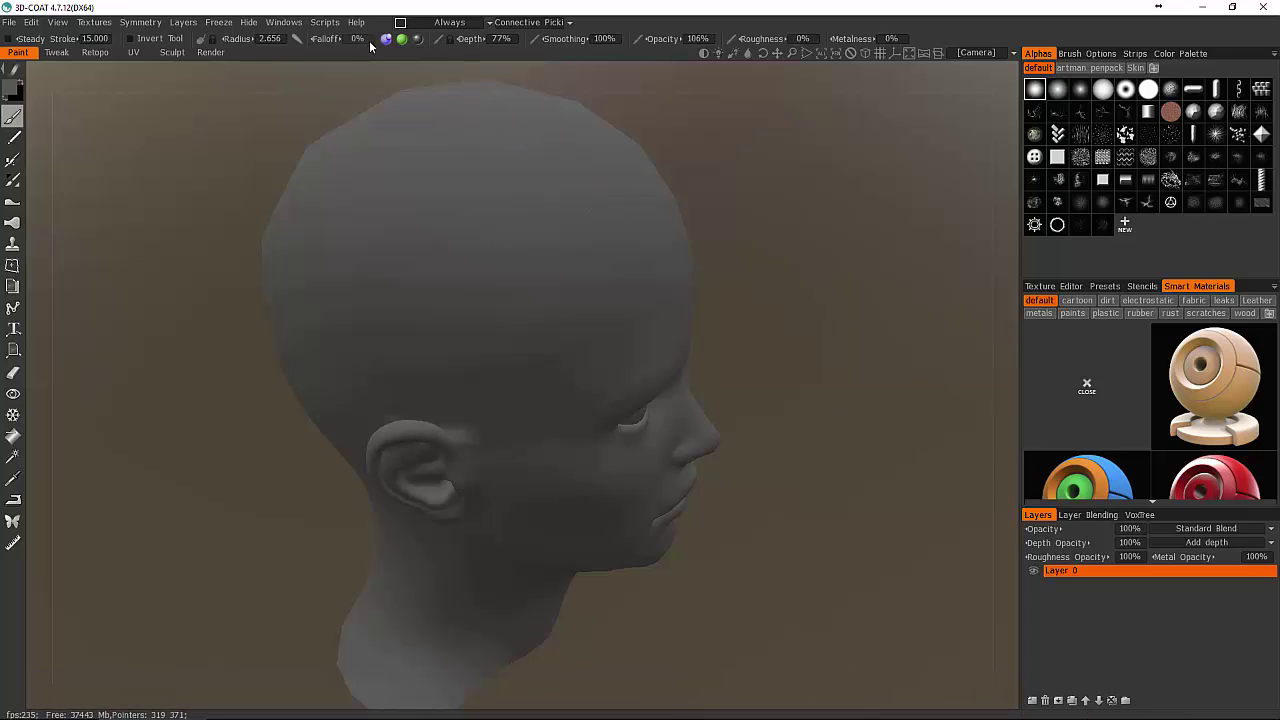
left_click_drag(425, 94, 437, 128)
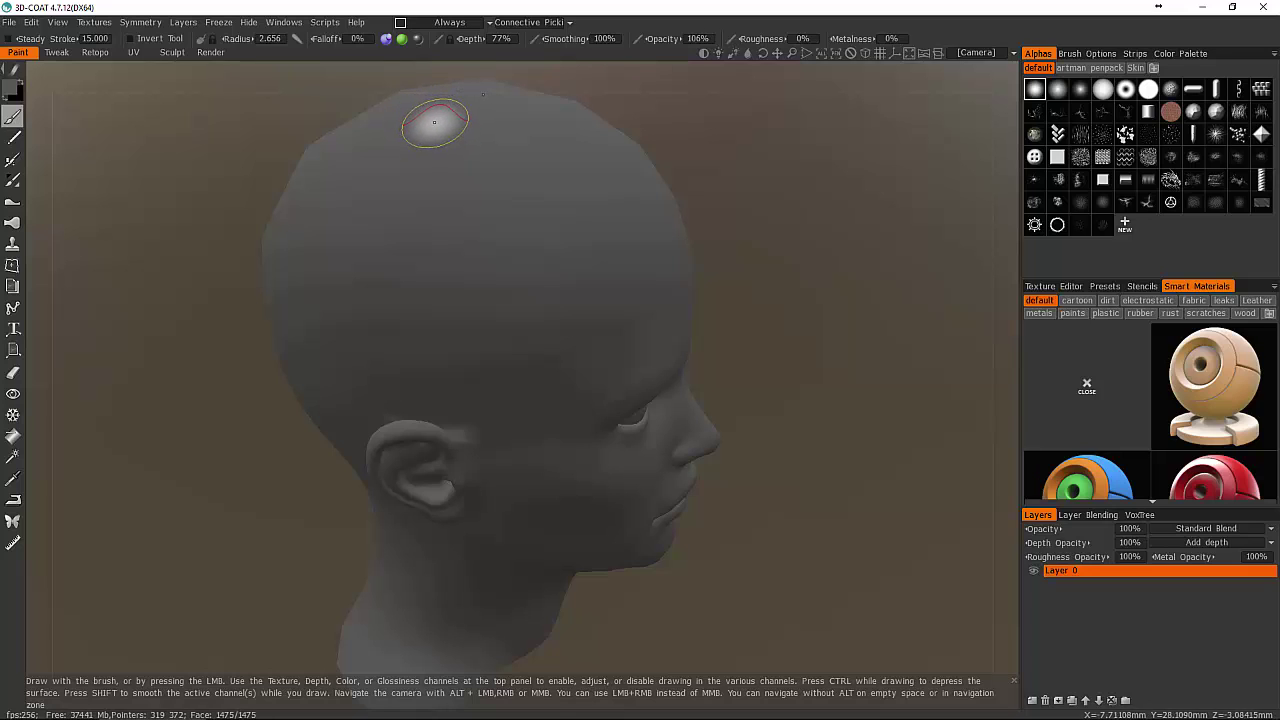
right_click(436, 125)
right_click(698, 392)
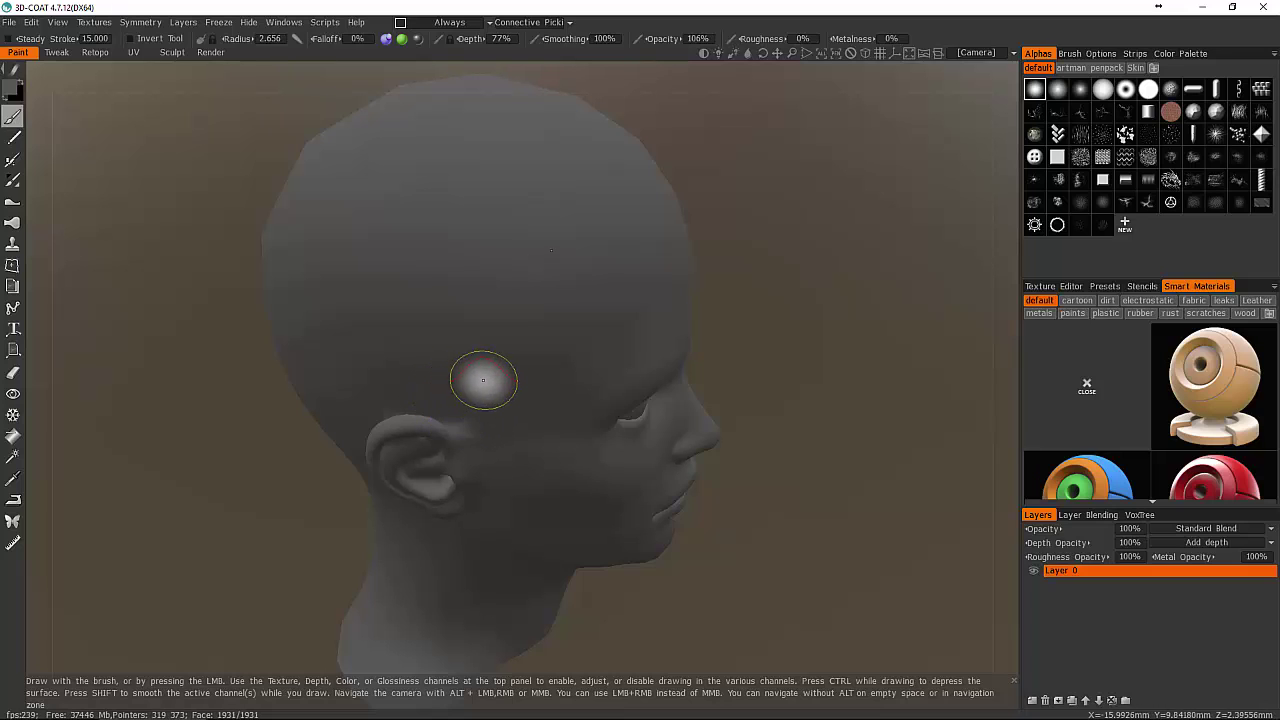
right_click(753, 367)
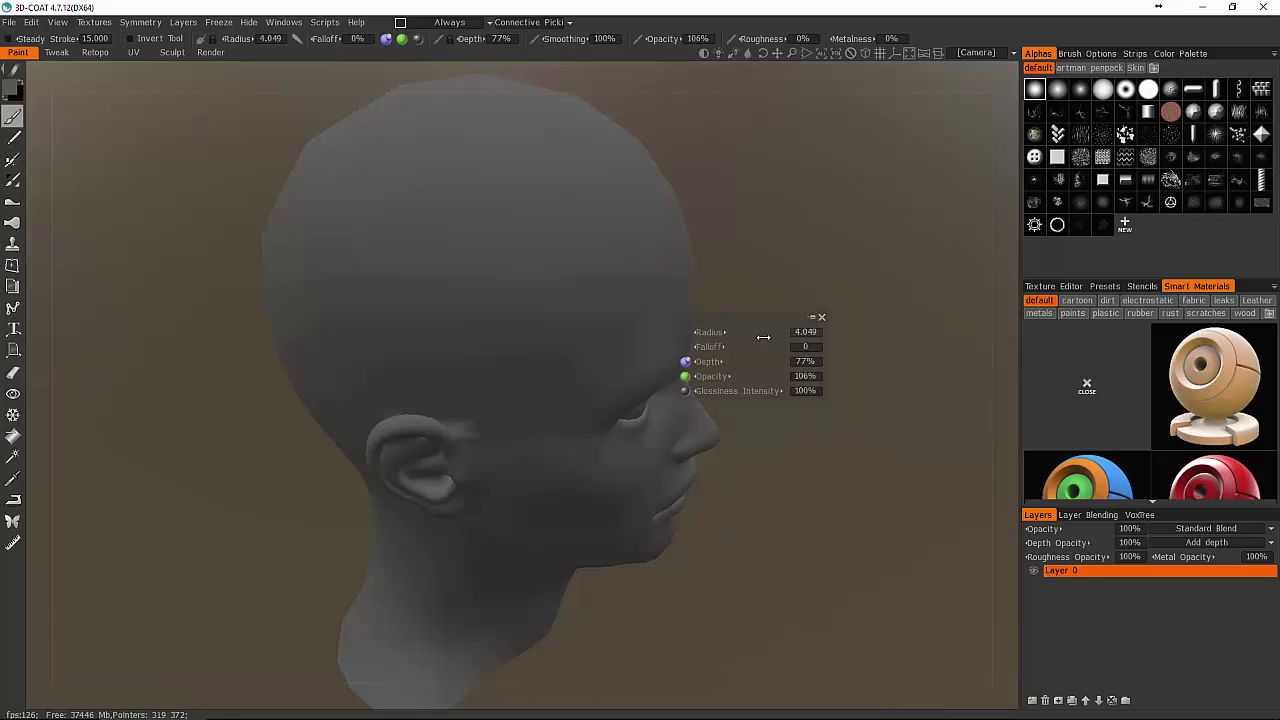
left_click_drag(766, 337, 740, 337)
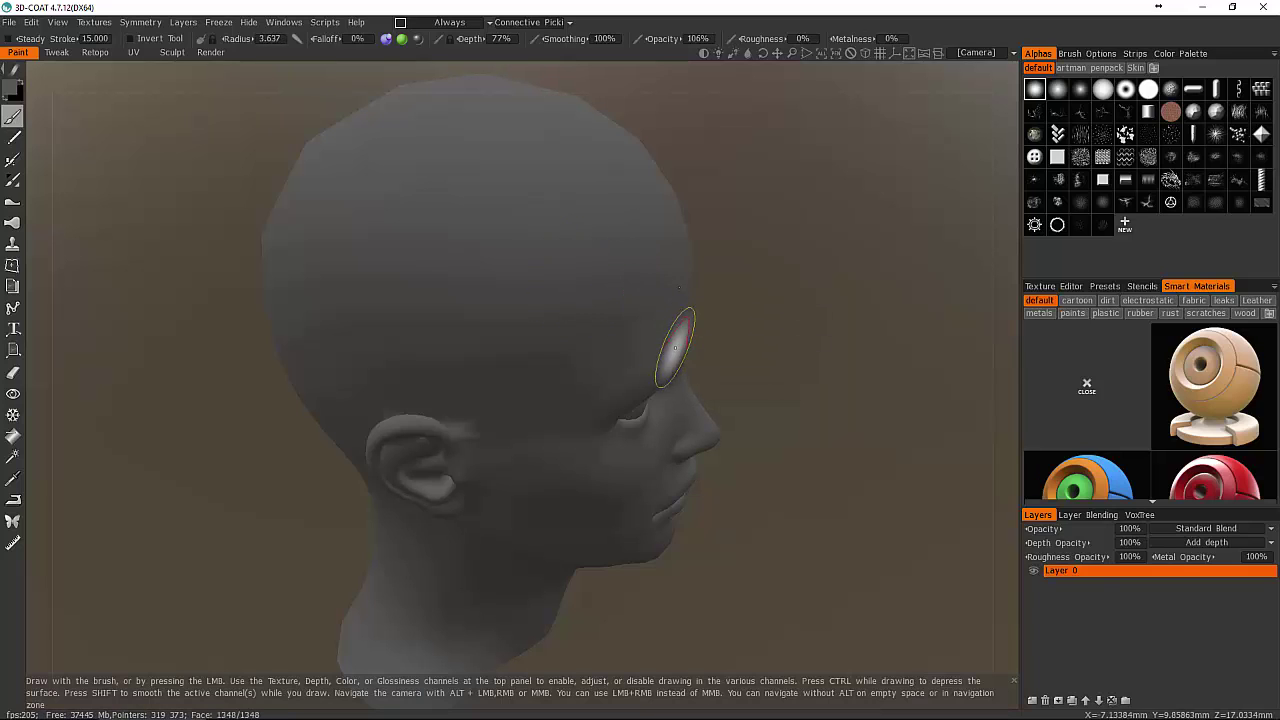
Set the brush falloff to 27%, depth and opacity to 61%, and glossiness intensity to 84%.
right_click(650, 345)
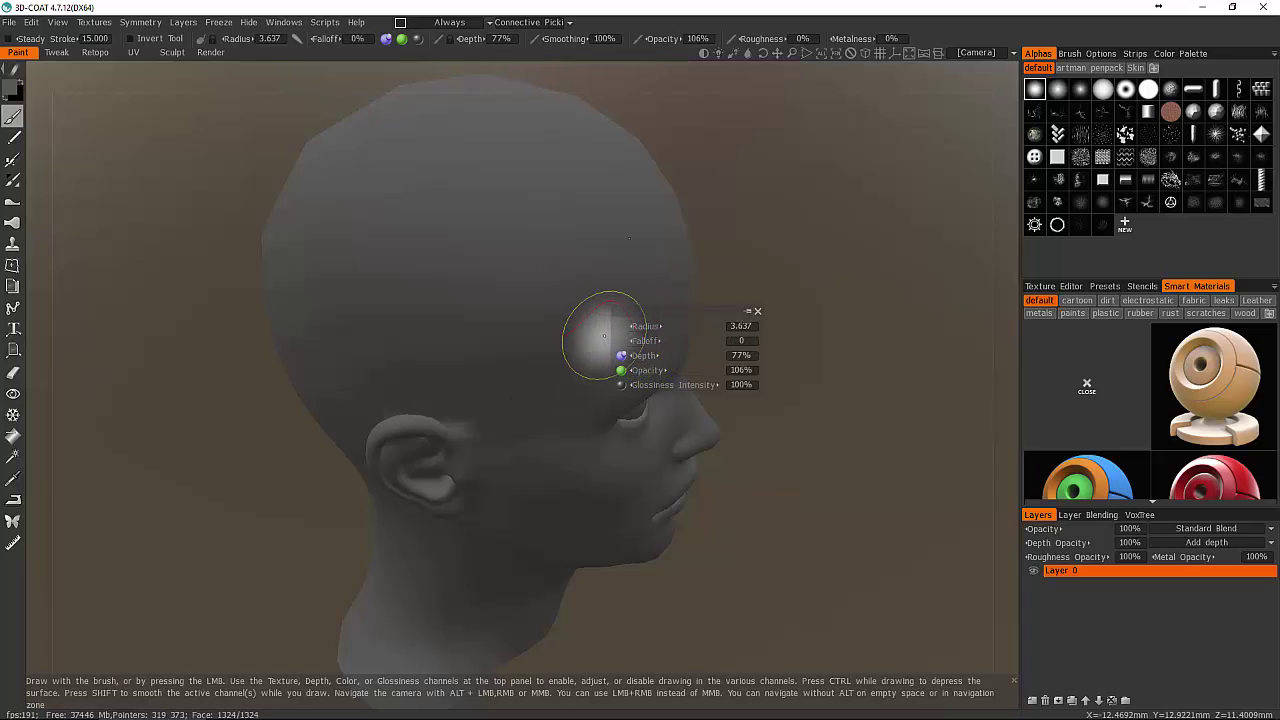
mouse_move(640, 340)
left_mouse_down()
mouse_move(677, 338)
mouse_move(648, 340)
mouse_move(647, 355)
mouse_move(677, 355)
mouse_move(632, 355)
mouse_move(644, 353)
mouse_move(644, 373)
mouse_move(680, 369)
mouse_move(635, 370)
mouse_move(640, 384)
mouse_move(686, 384)
left_mouse_up()
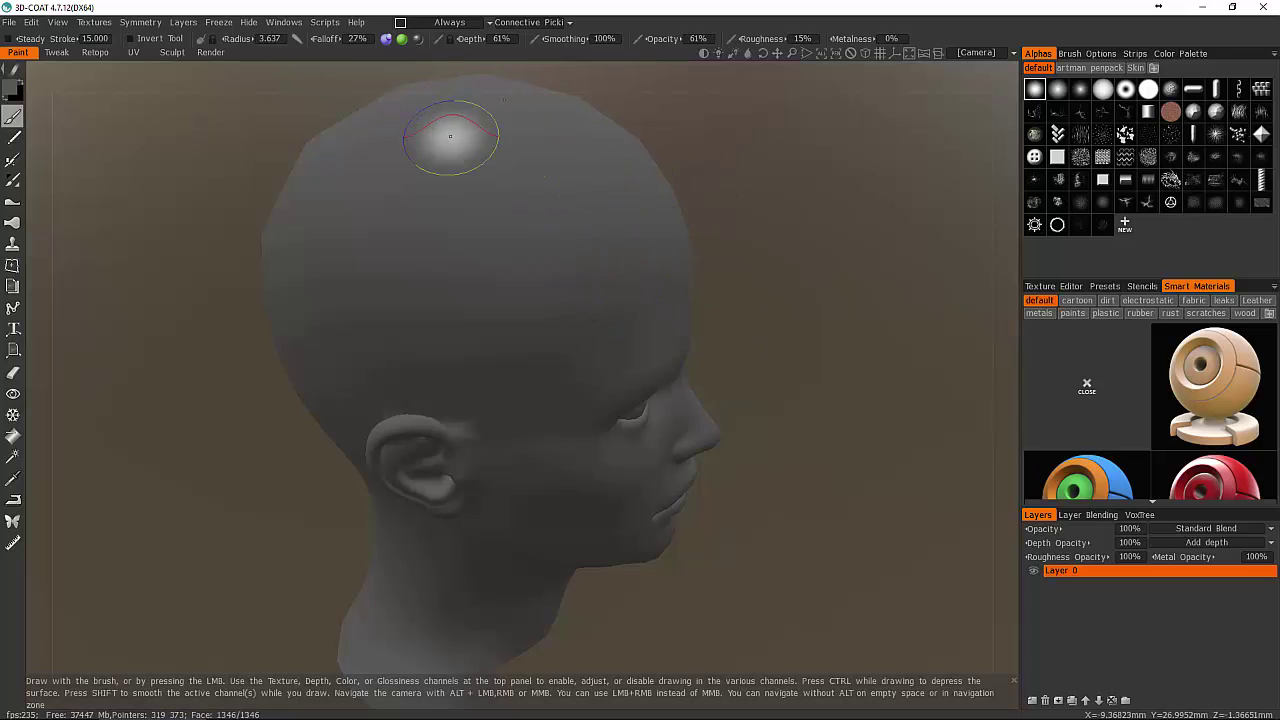
Restrict the brush to the colour channel and choose a dark red with hue 0, saturation 100% and lightness 34%.
middle_click_drag(603, 263, 607, 361)
mouse_move(415, 45)
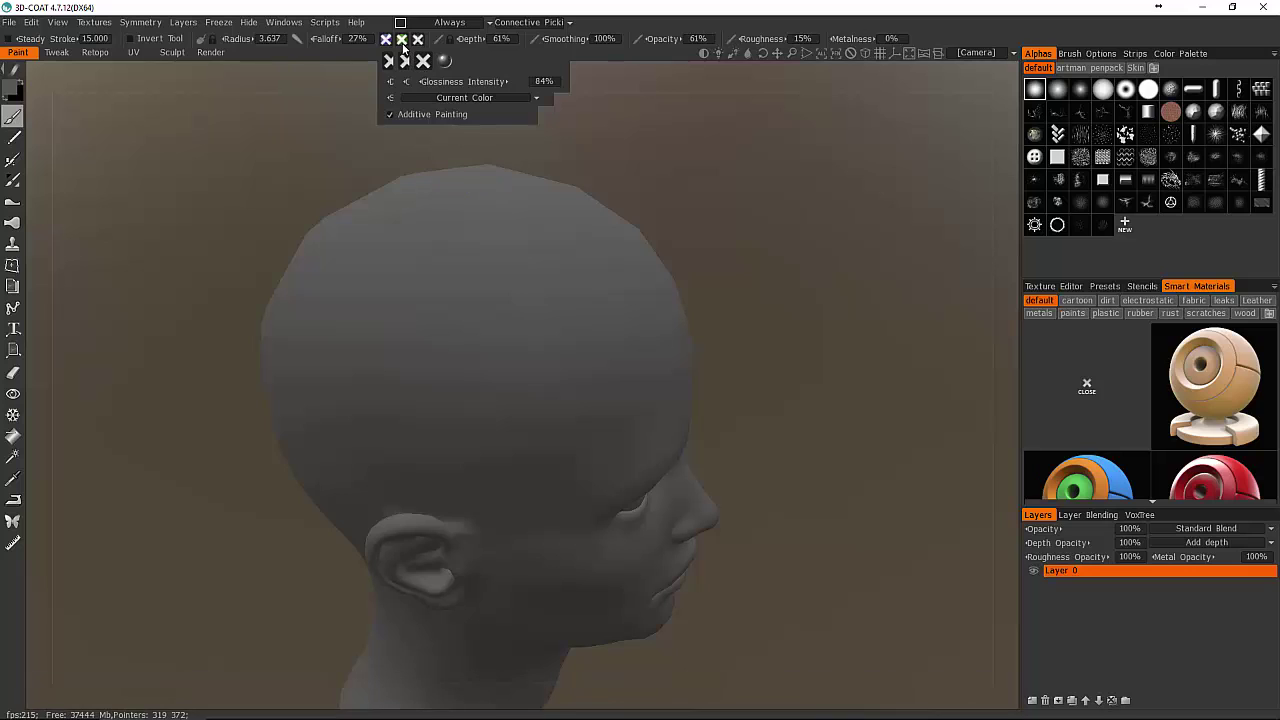
left_click(401, 41)
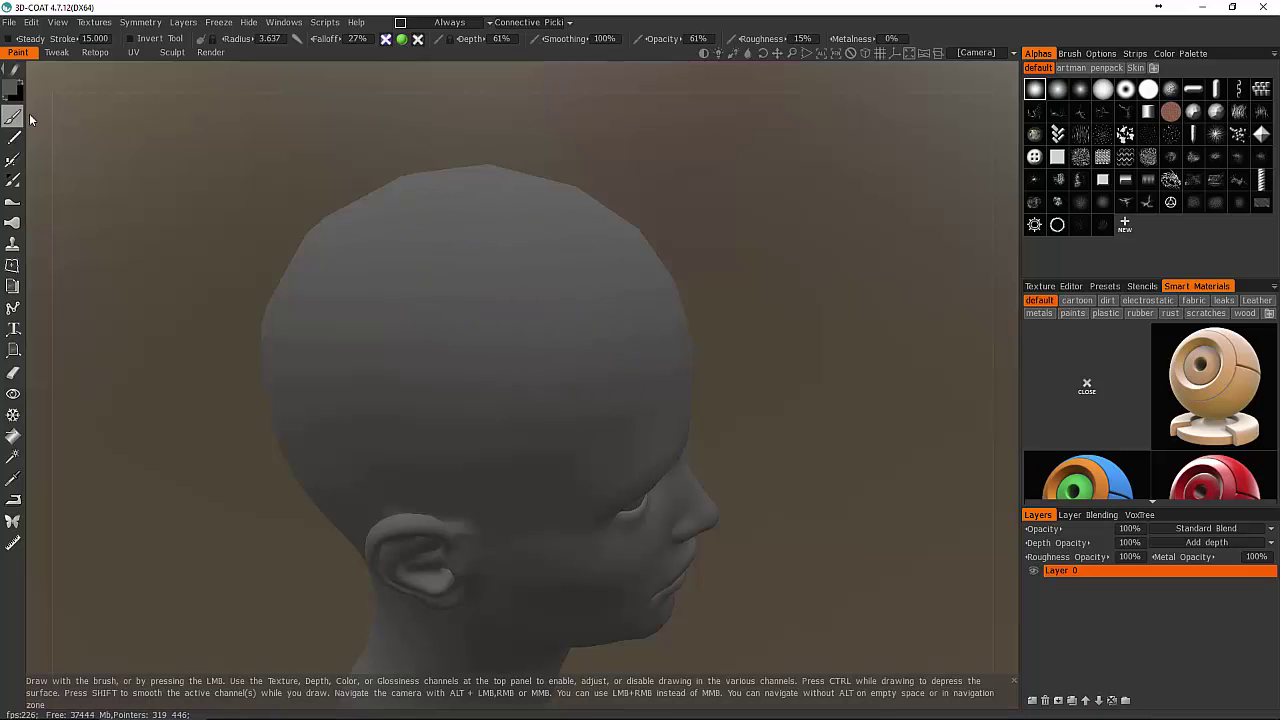
left_click(12, 88)
left_click(630, 246)
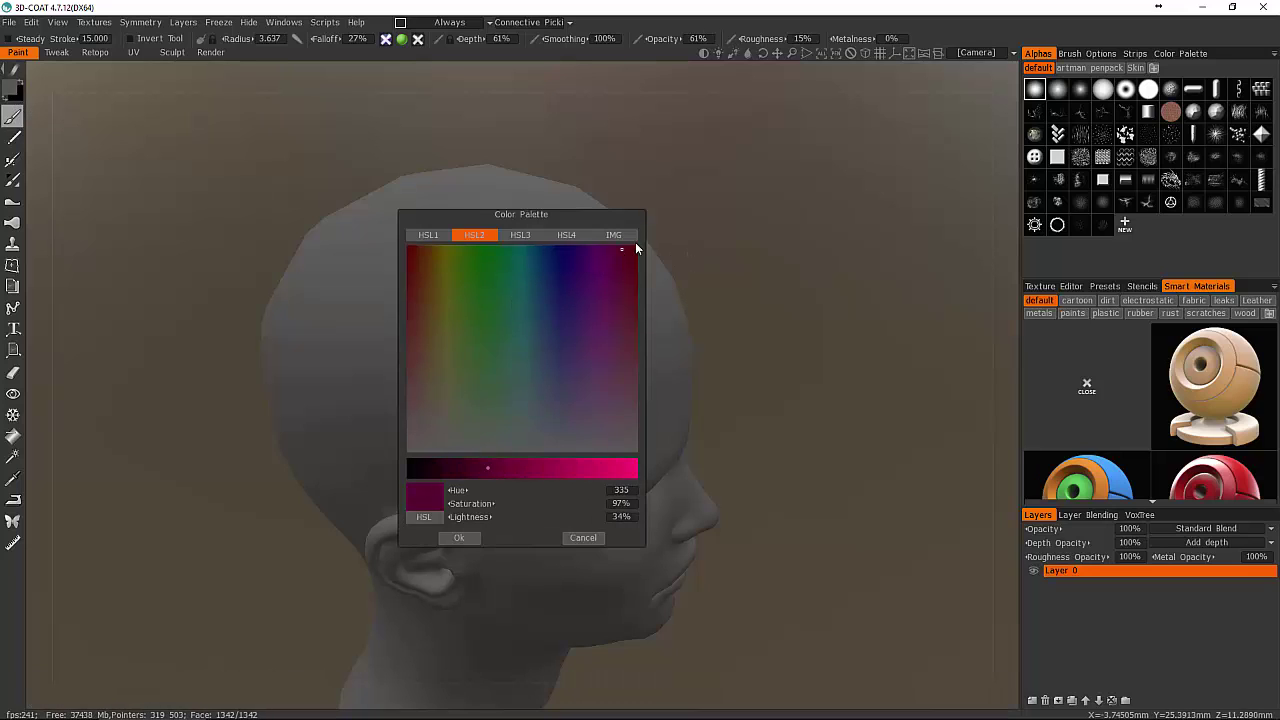
left_click_drag(640, 239, 643, 238)
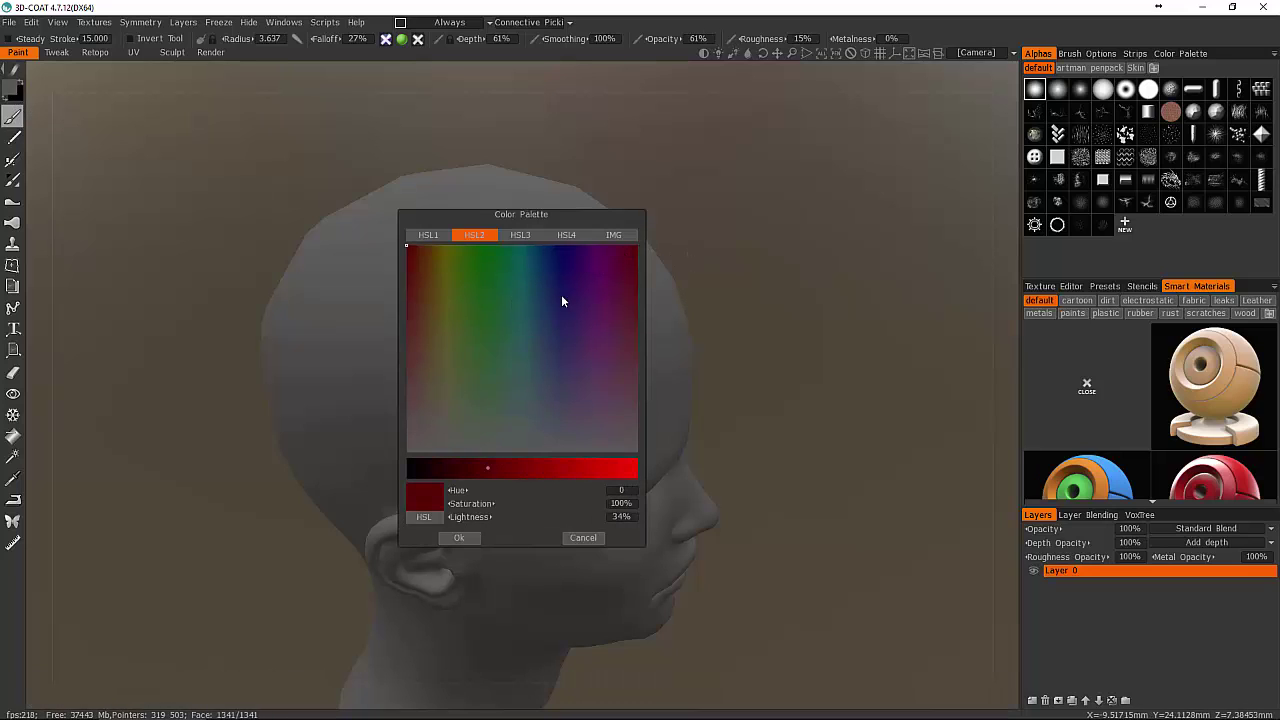
left_click(459, 537)
Paint red test strokes above the ear with brush radius 4.834, raising opacity to 100%, and undo the strokes.
mouse_move(586, 300)
left_mouse_down()
mouse_move(503, 323)
mouse_move(555, 355)
mouse_move(545, 370)
mouse_move(552, 300)
left_mouse_up()
mouse_move(556, 316)
right_mouse_down()
mouse_move(600, 316)
mouse_move(540, 264)
mouse_move(526, 187)
mouse_move(569, 421)
mouse_move(571, 290)
right_mouse_up()
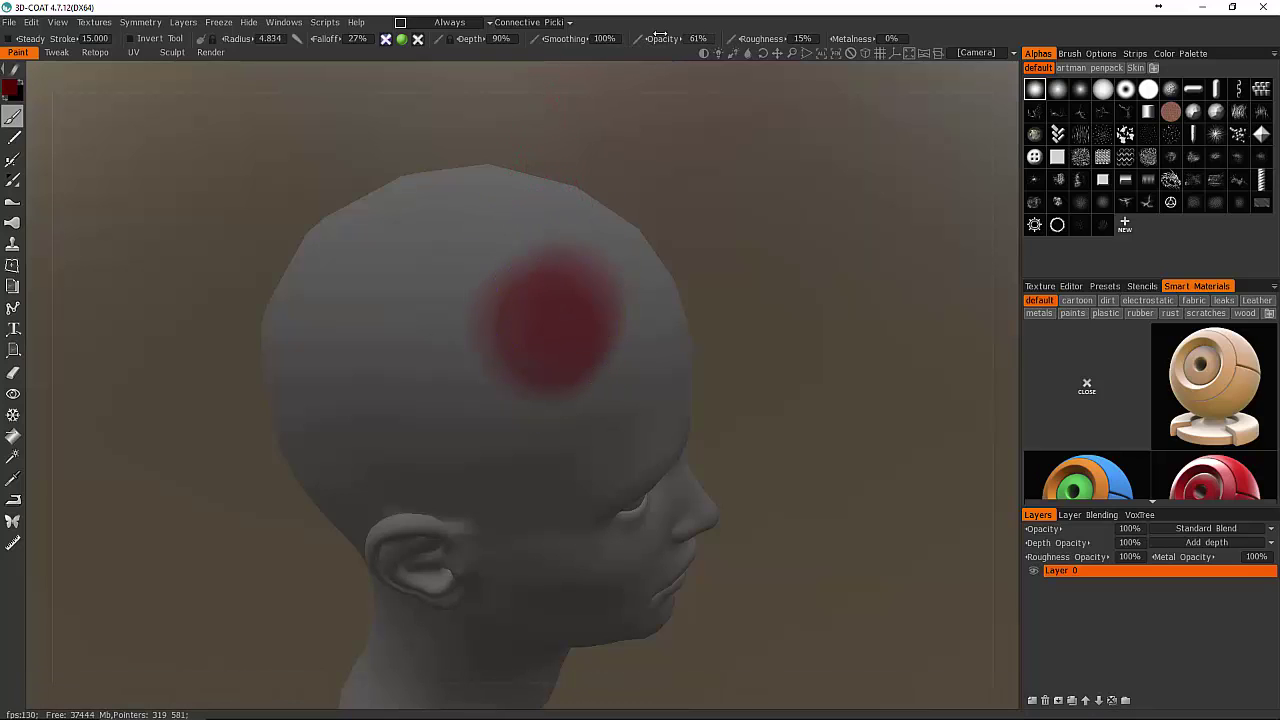
left_click_drag(662, 38, 700, 38)
mouse_move(557, 320)
left_mouse_down()
mouse_move(591, 334)
mouse_move(578, 288)
mouse_move(540, 277)
mouse_move(514, 326)
mouse_move(472, 304)
mouse_move(623, 377)
left_mouse_up()
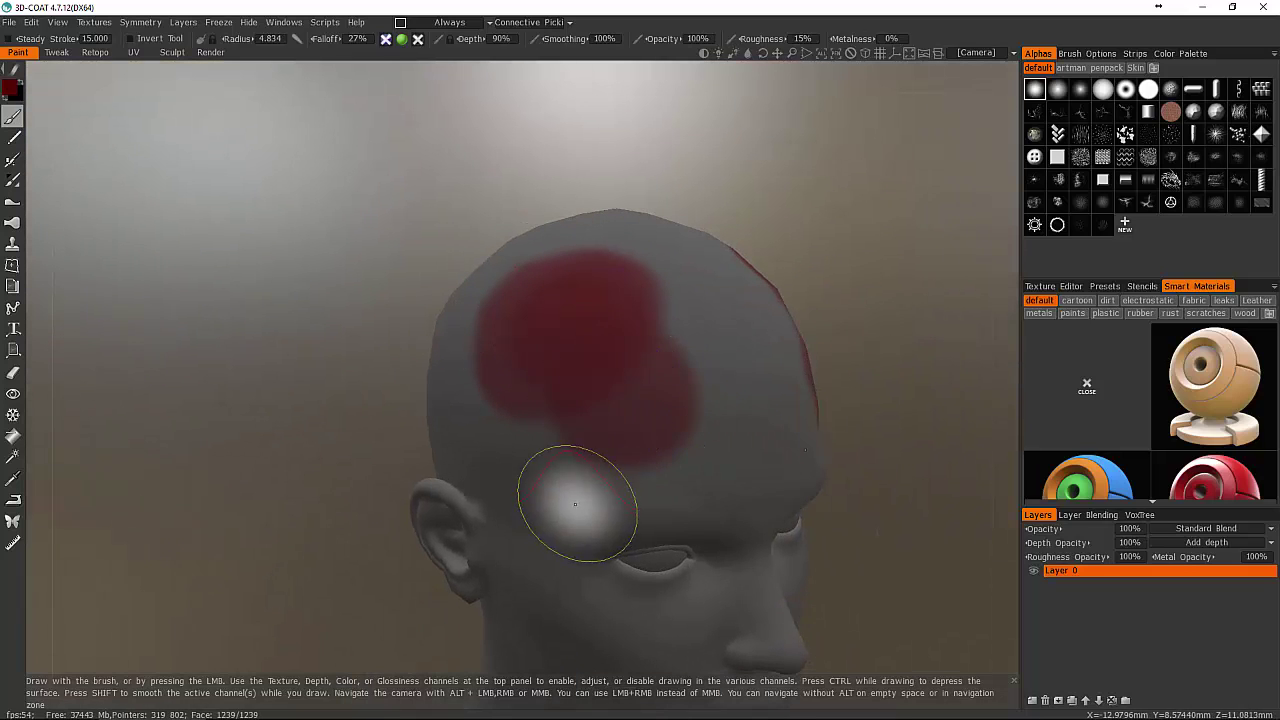
key("ctrl+z")
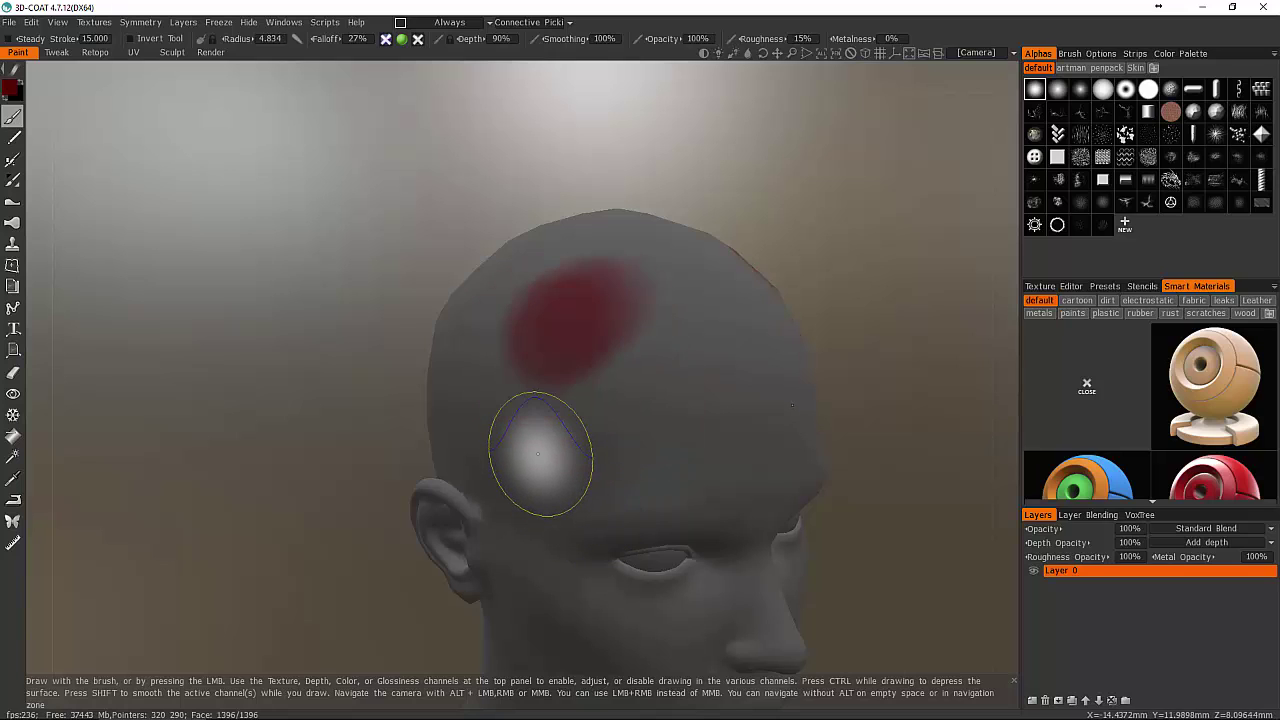
key("ctrl+z")
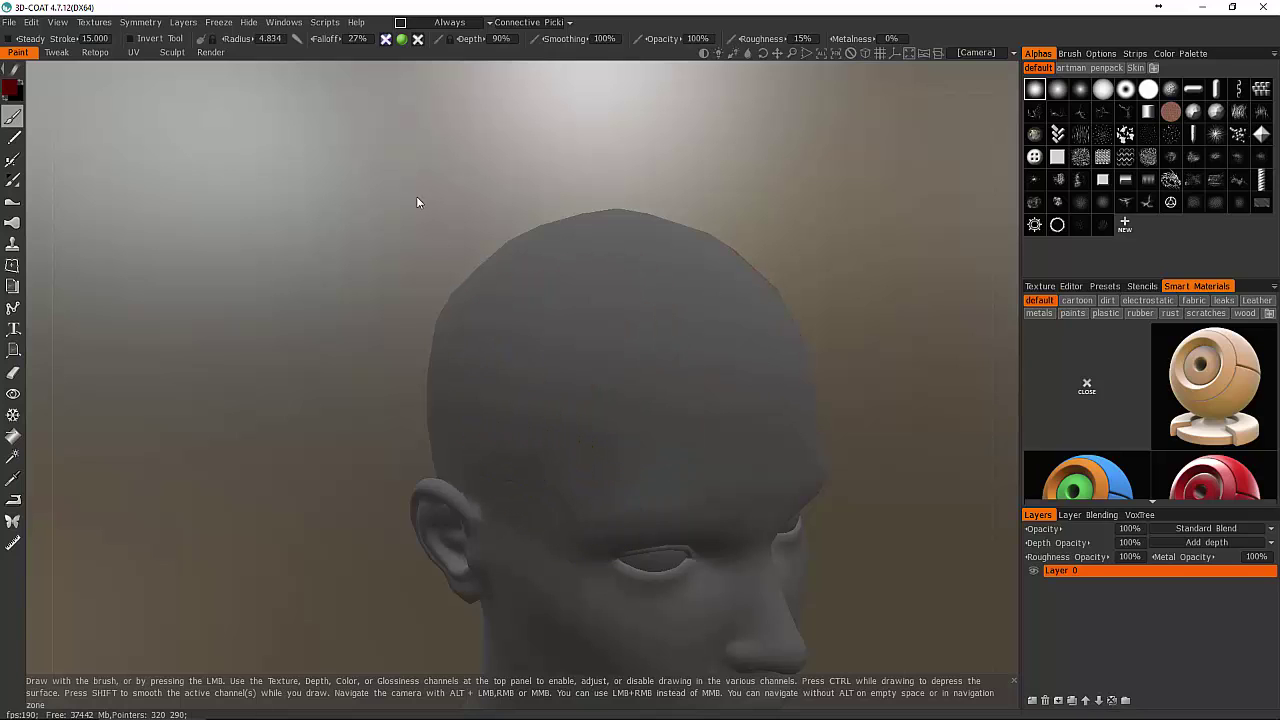
Try painting with only the depth channel enabled across the side of the head, and undo the raised strokes.
left_click(386, 40)
left_click(401, 39)
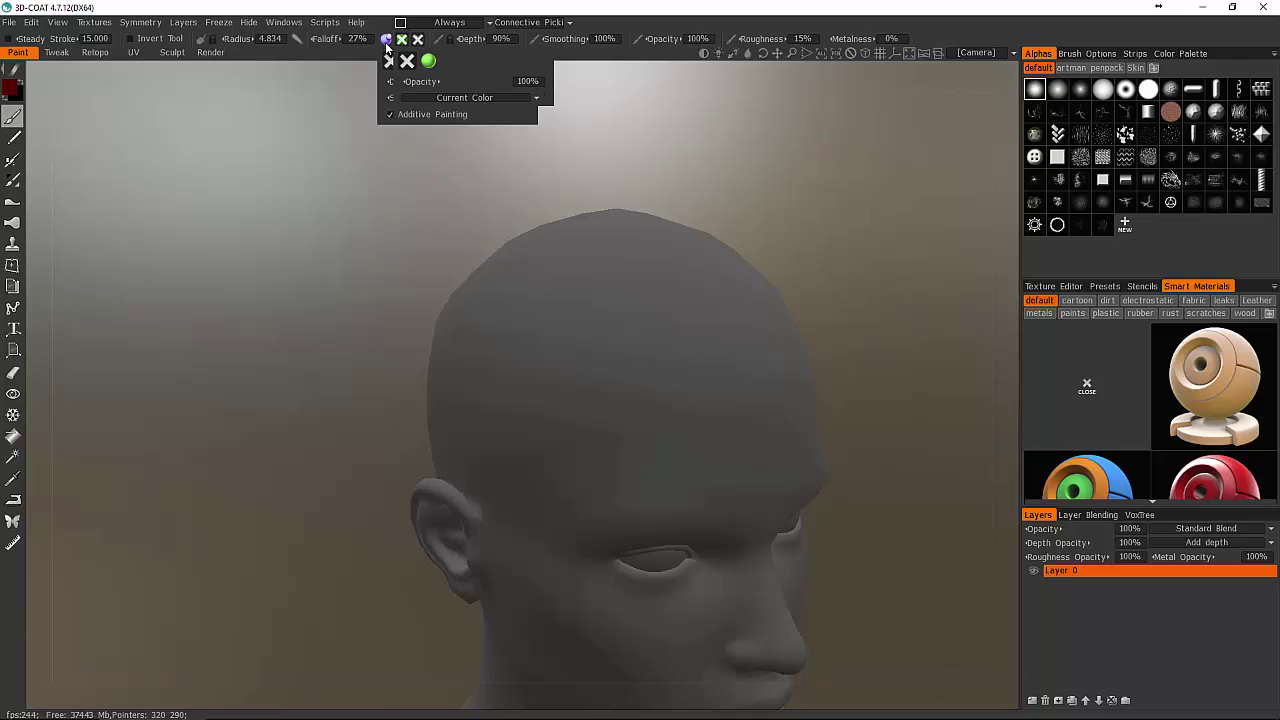
mouse_move(692, 393)
left_mouse_down()
mouse_move(650, 349)
mouse_move(548, 389)
mouse_move(523, 309)
left_mouse_up()
mouse_move(437, 410)
left_mouse_down("alt")
mouse_move(679, 418)
mouse_move(420, 529)
mouse_move(303, 383)
mouse_move(514, 403)
mouse_move(538, 489)
mouse_move(543, 434)
left_mouse_up("alt")
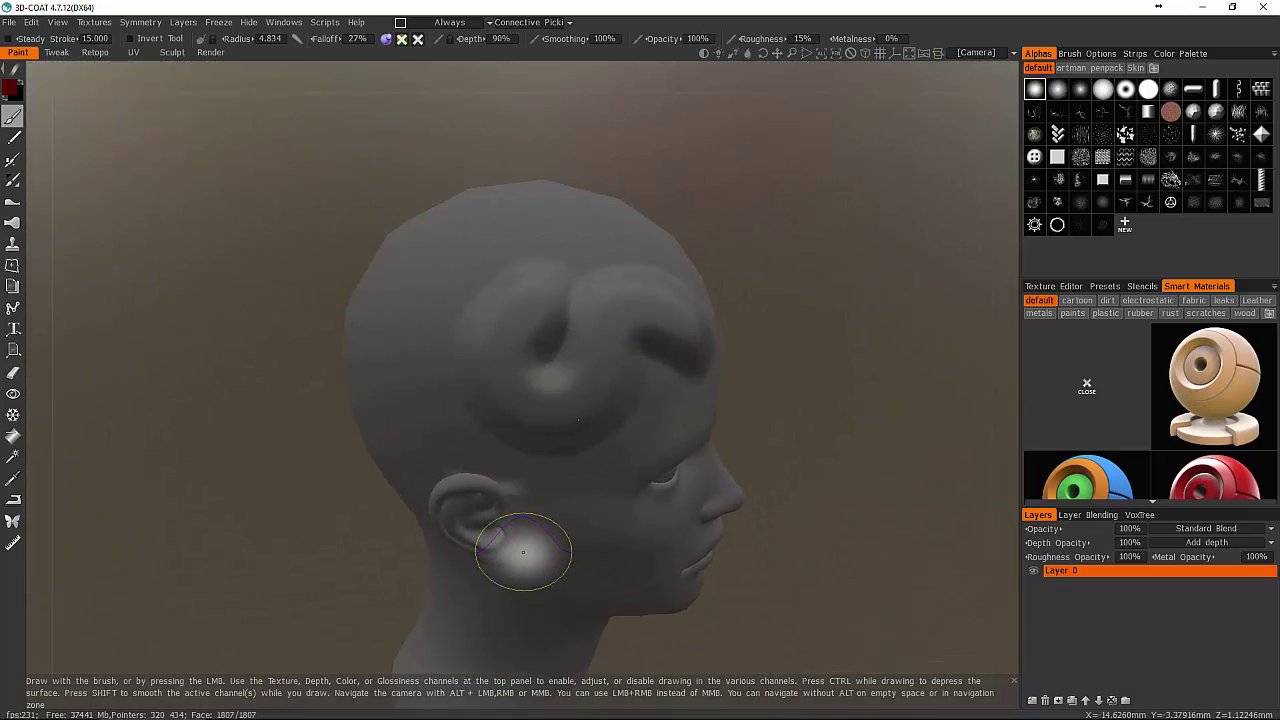
key("ctrl+z")
Switch the brush to the glossiness channel only and check test strokes on the side of the head from several angles.
left_click(386, 38)
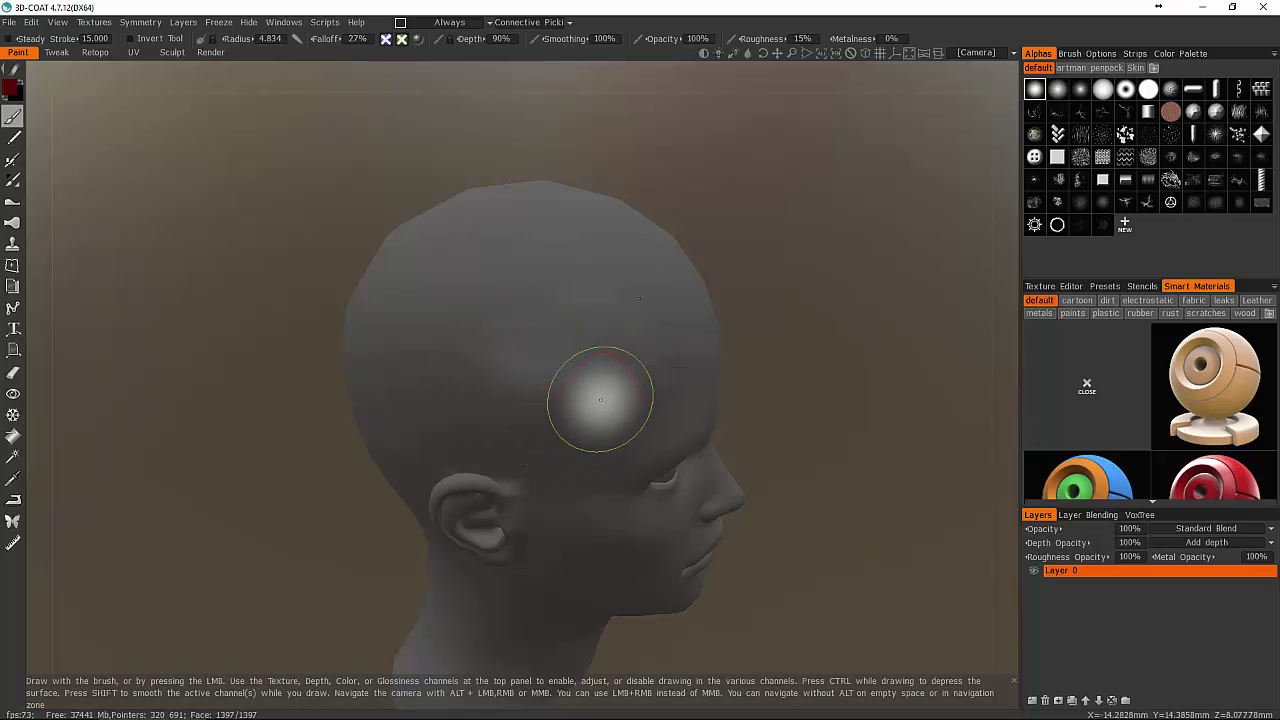
mouse_move(605, 394)
left_mouse_down("alt")
mouse_move(486, 351)
mouse_move(449, 357)
mouse_move(408, 311)
left_mouse_up("alt")
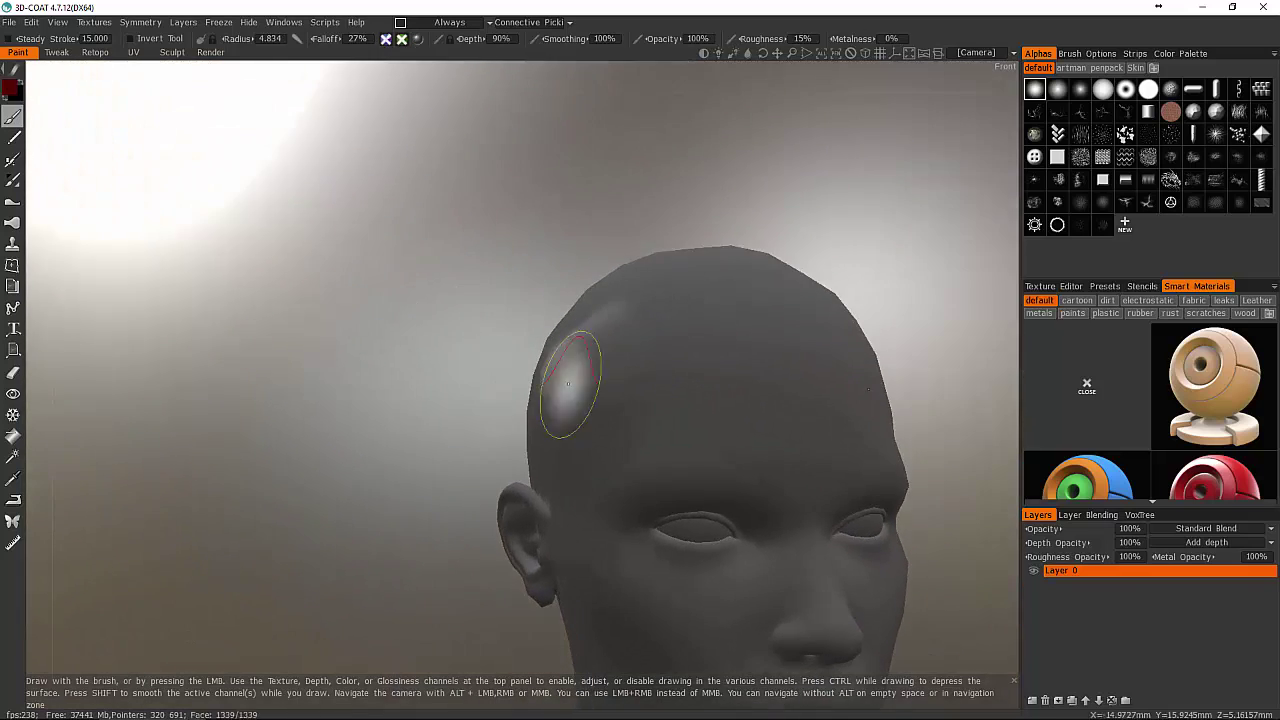
mouse_move(566, 372)
left_mouse_down("alt")
mouse_move(616, 382)
mouse_move(577, 429)
mouse_move(626, 440)
left_mouse_up("alt")
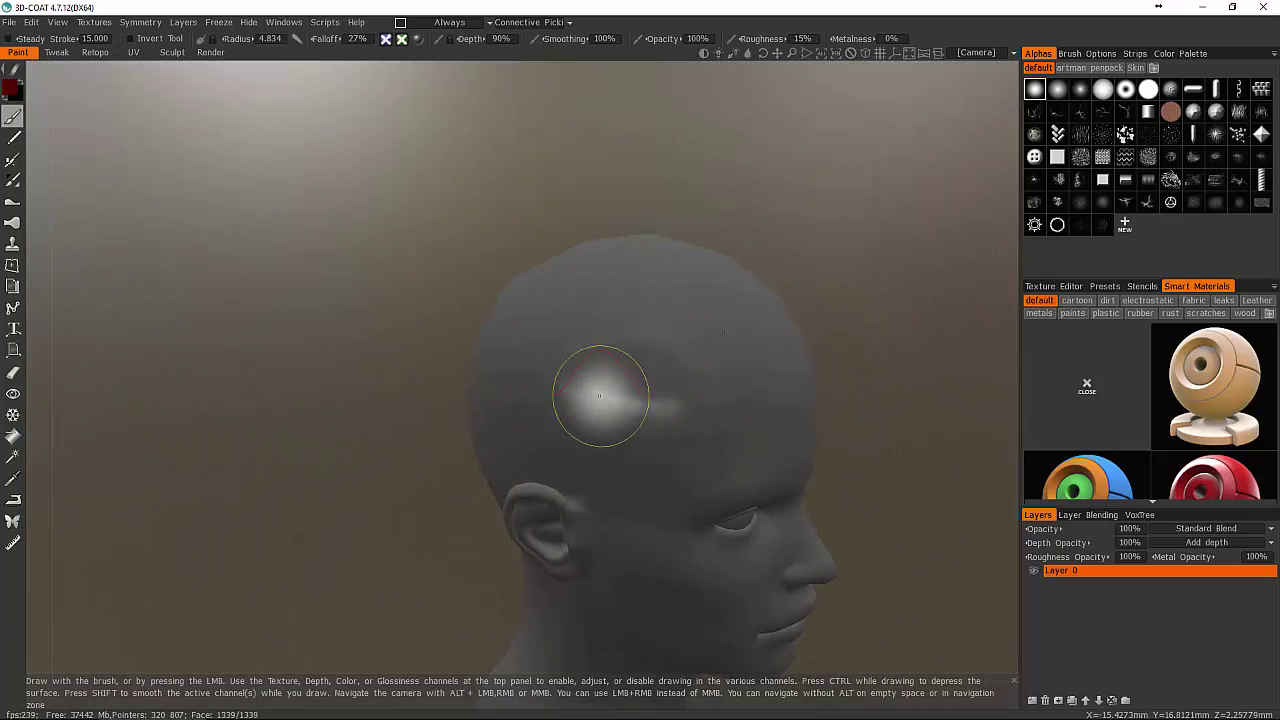
mouse_move(603, 388)
left_mouse_down("alt")
mouse_move(629, 400)
mouse_move(606, 426)
left_mouse_up("alt")
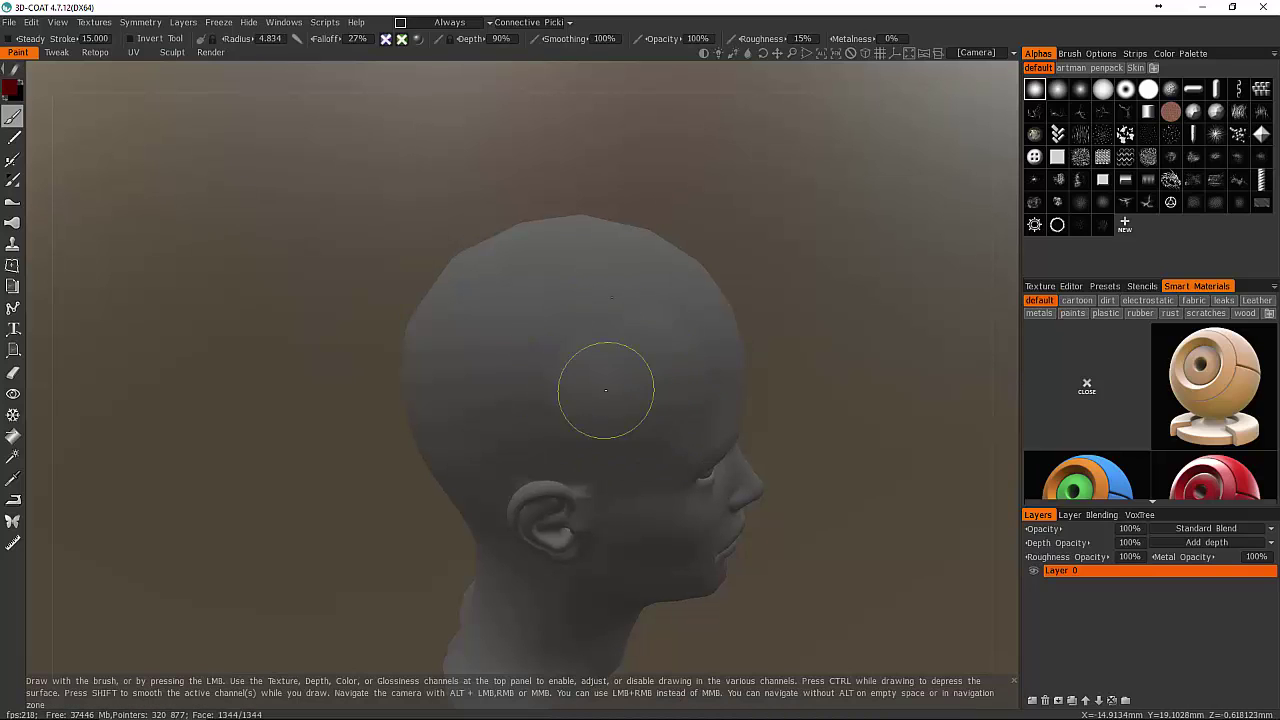
Smooth the glossiness on the side of the head and re-enable the brush's depth and colour channels.
left_click(529, 442)
key("shift")
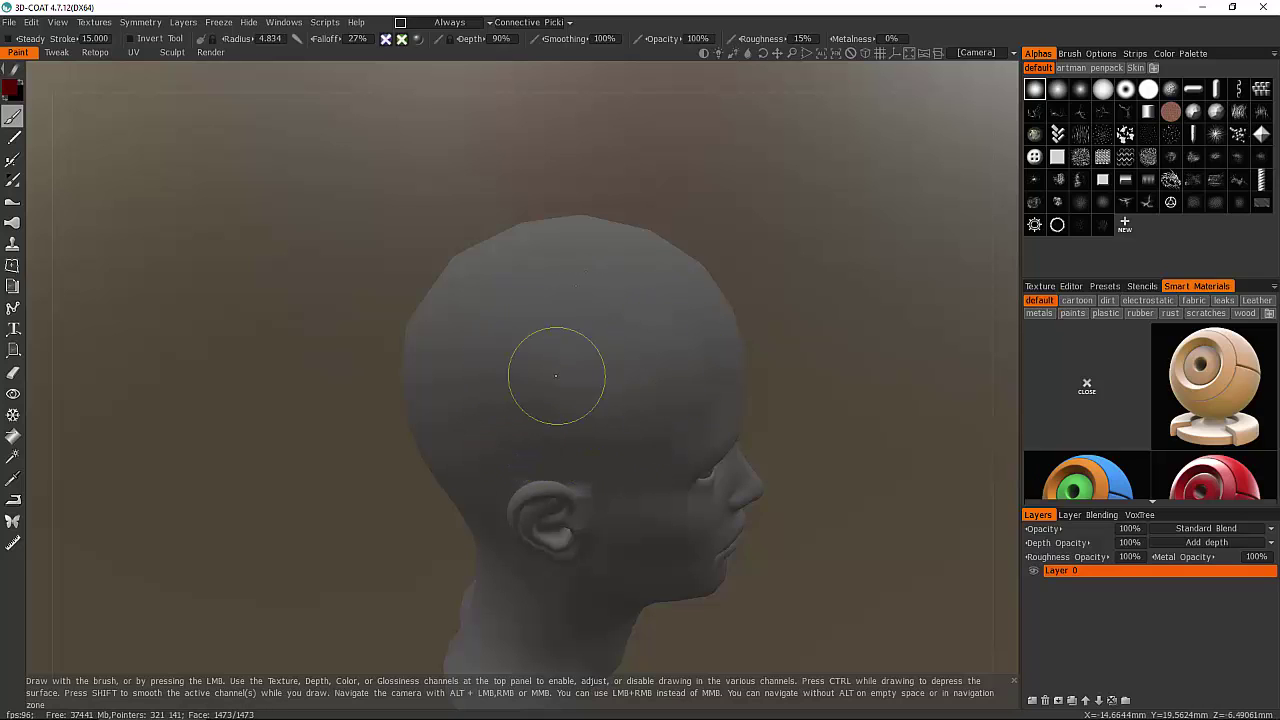
key("shift")
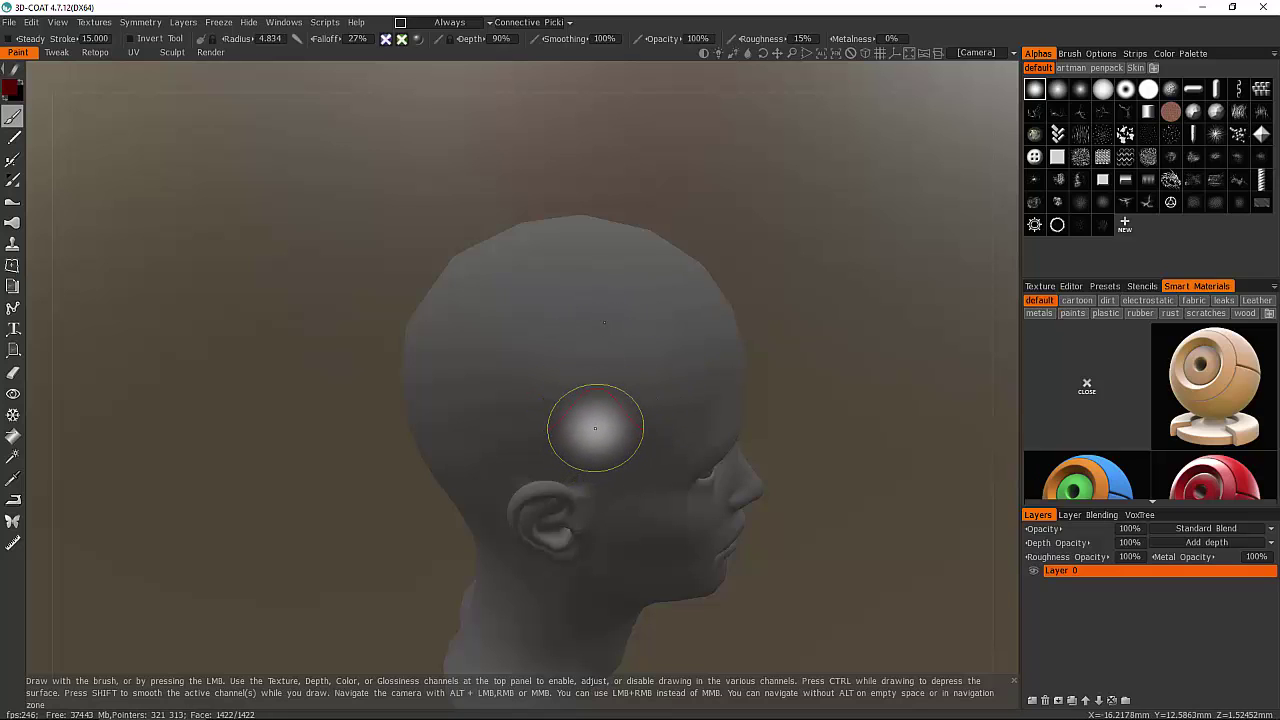
left_click(388, 40)
left_click(450, 98)
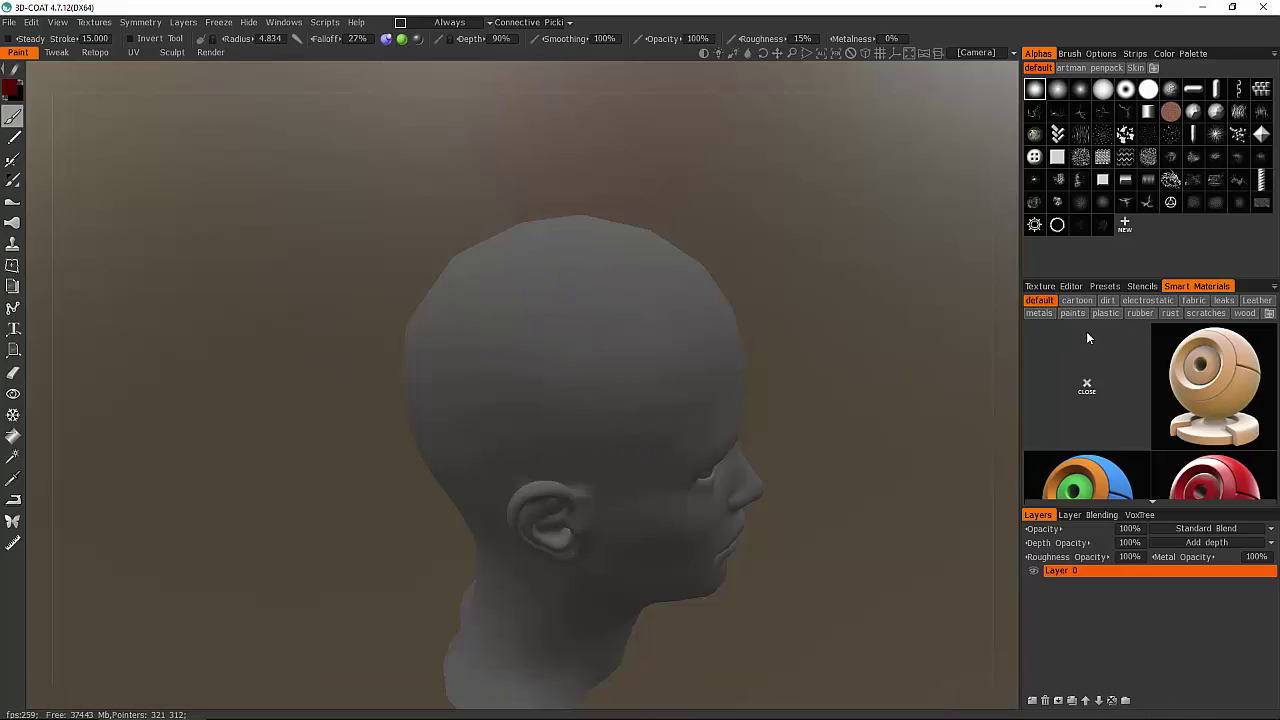
Try a cartoon smart material, calculating its ambient occlusion into a new layer with Sphere light sources and a light count of 2048.
left_click(1077, 301)
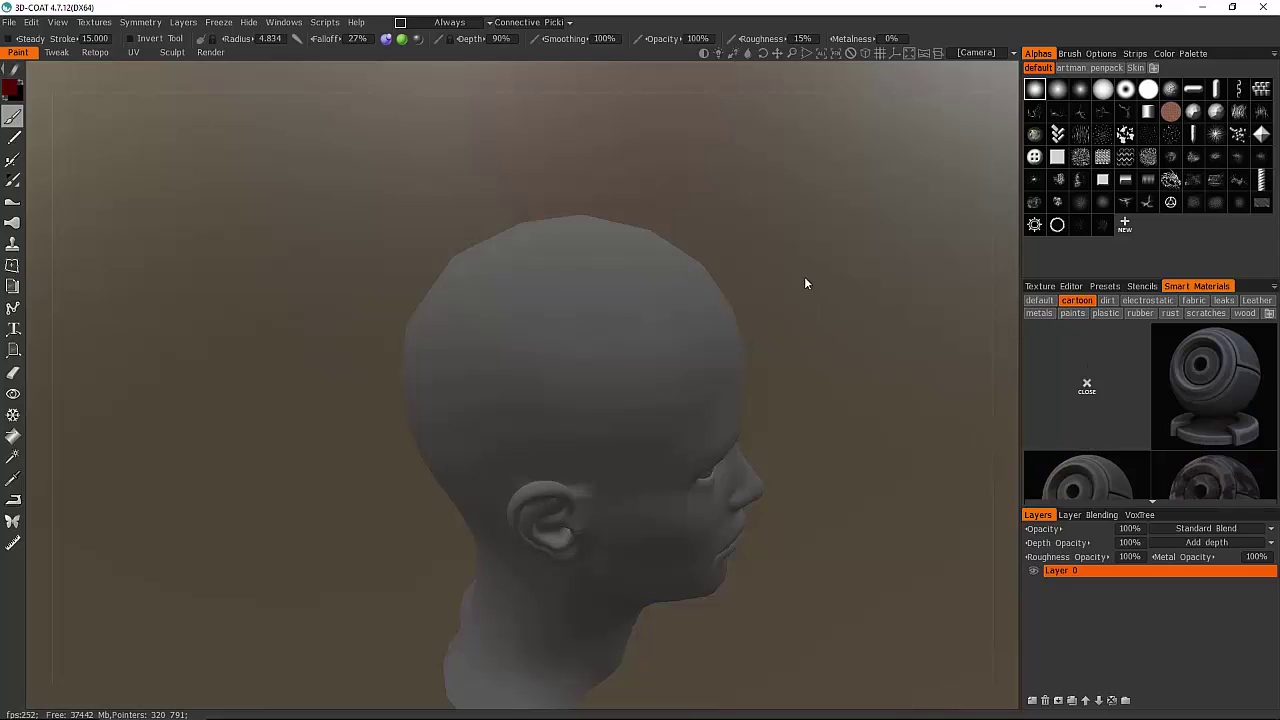
left_click(661, 339)
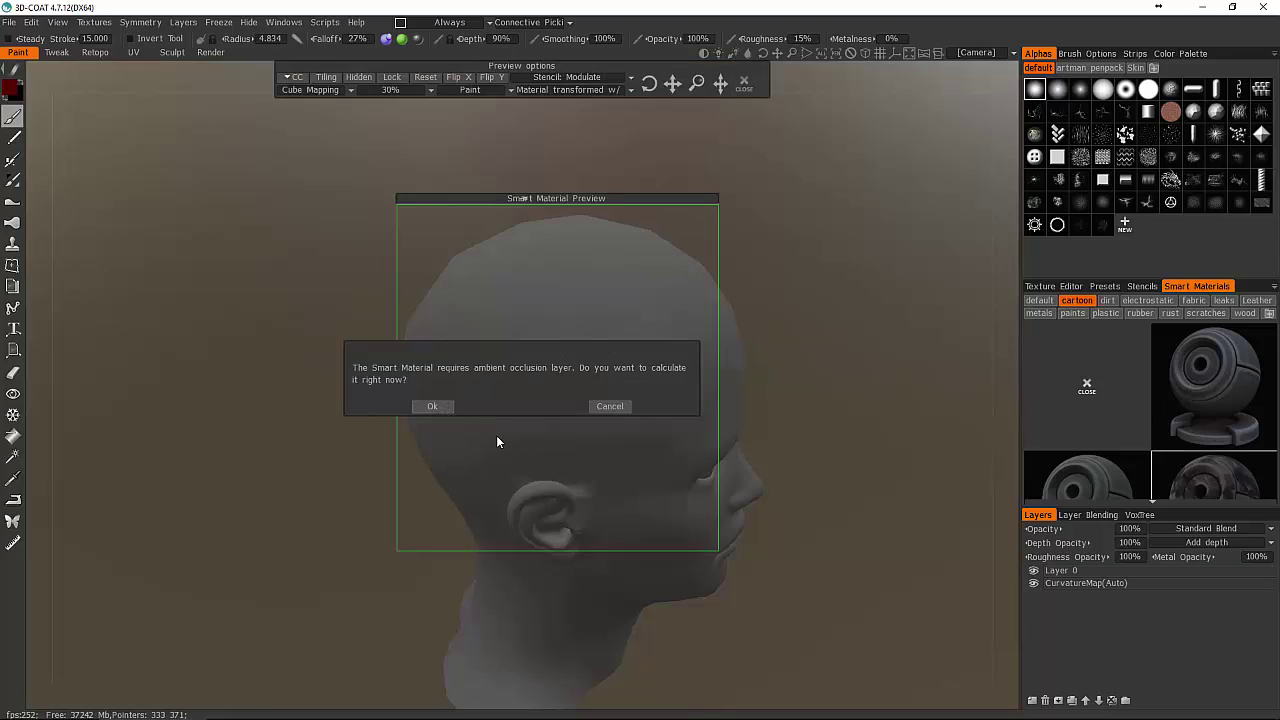
left_click(426, 406)
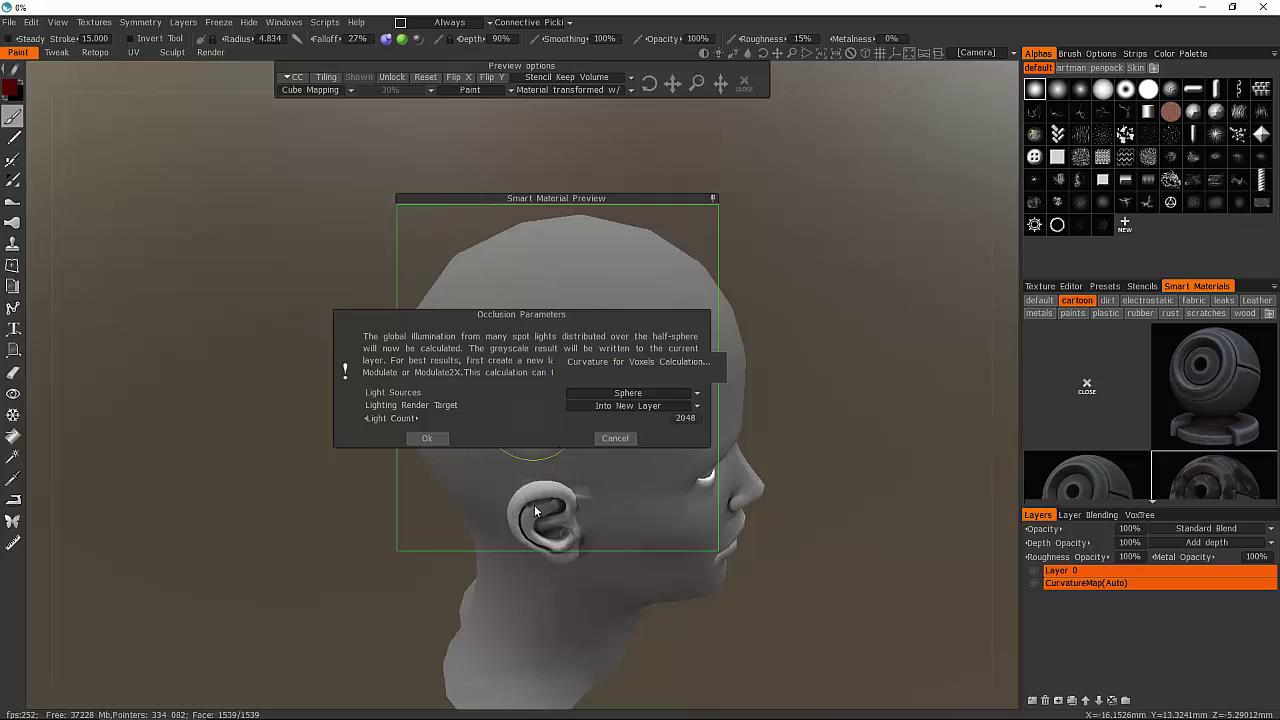
key("Return")
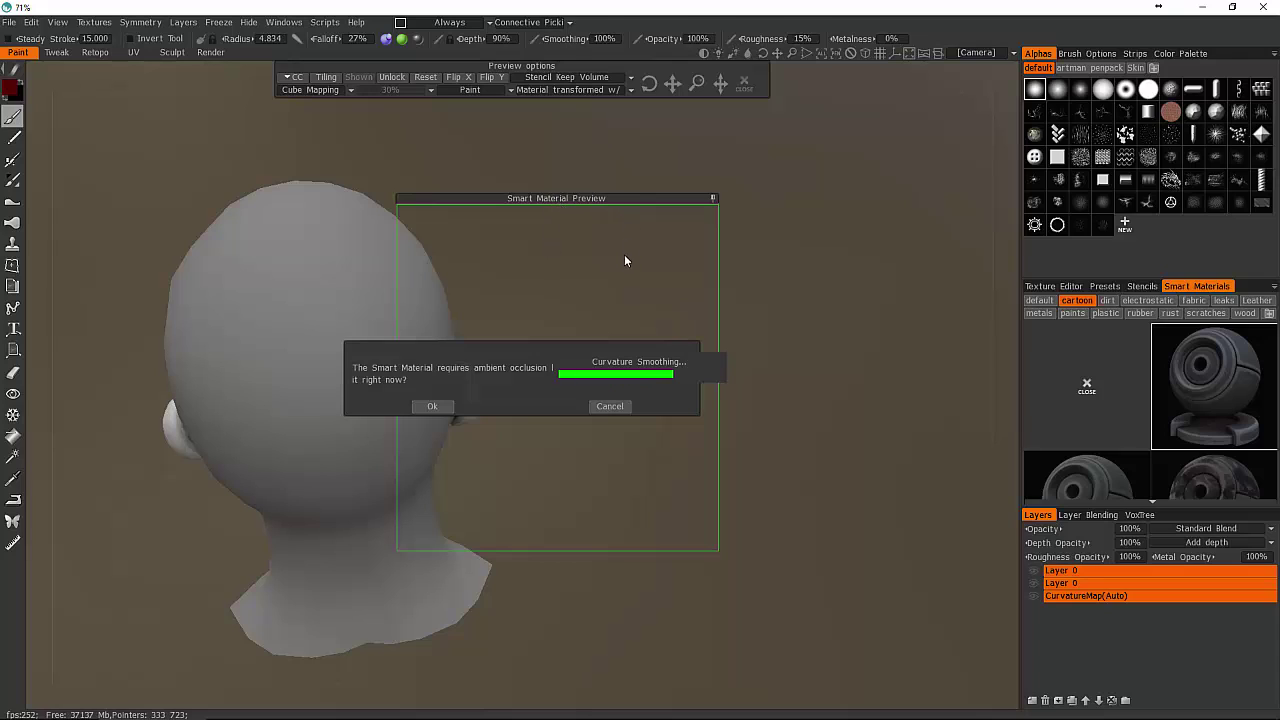
Decline the ambient occlusion calculation and close the smart material, returning to the default material category.
left_click(607, 406)
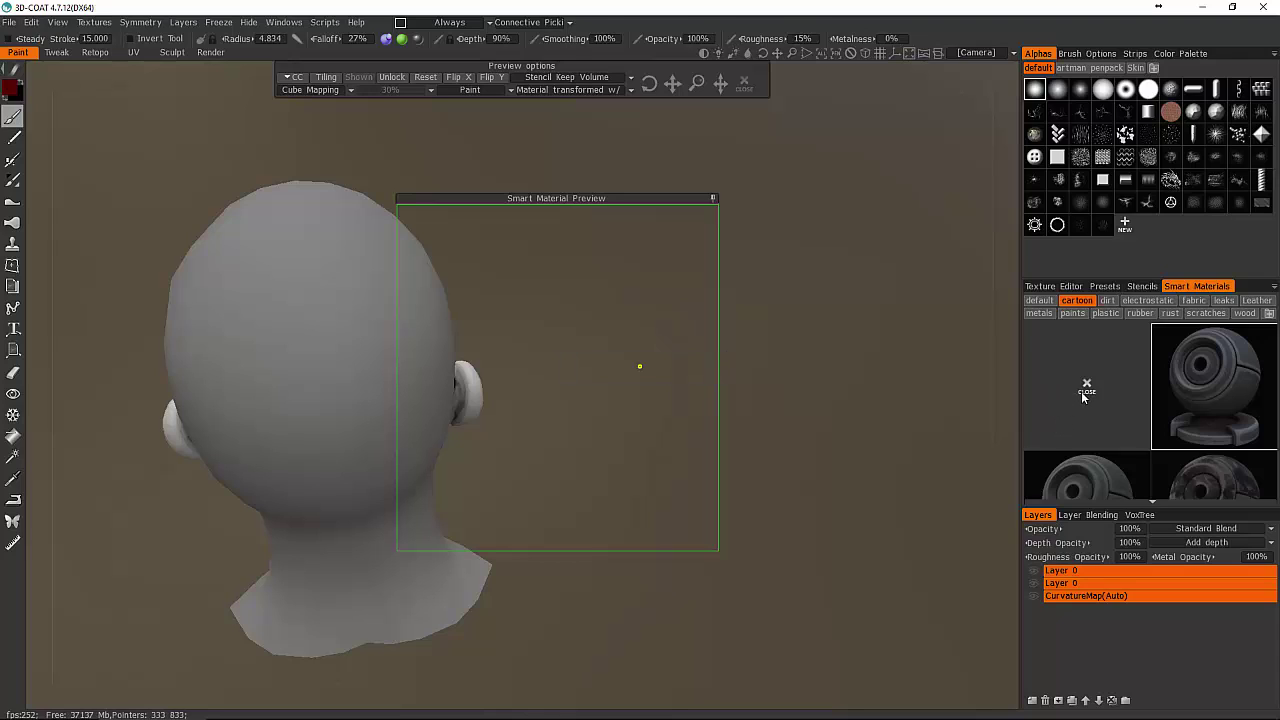
left_click(1082, 396)
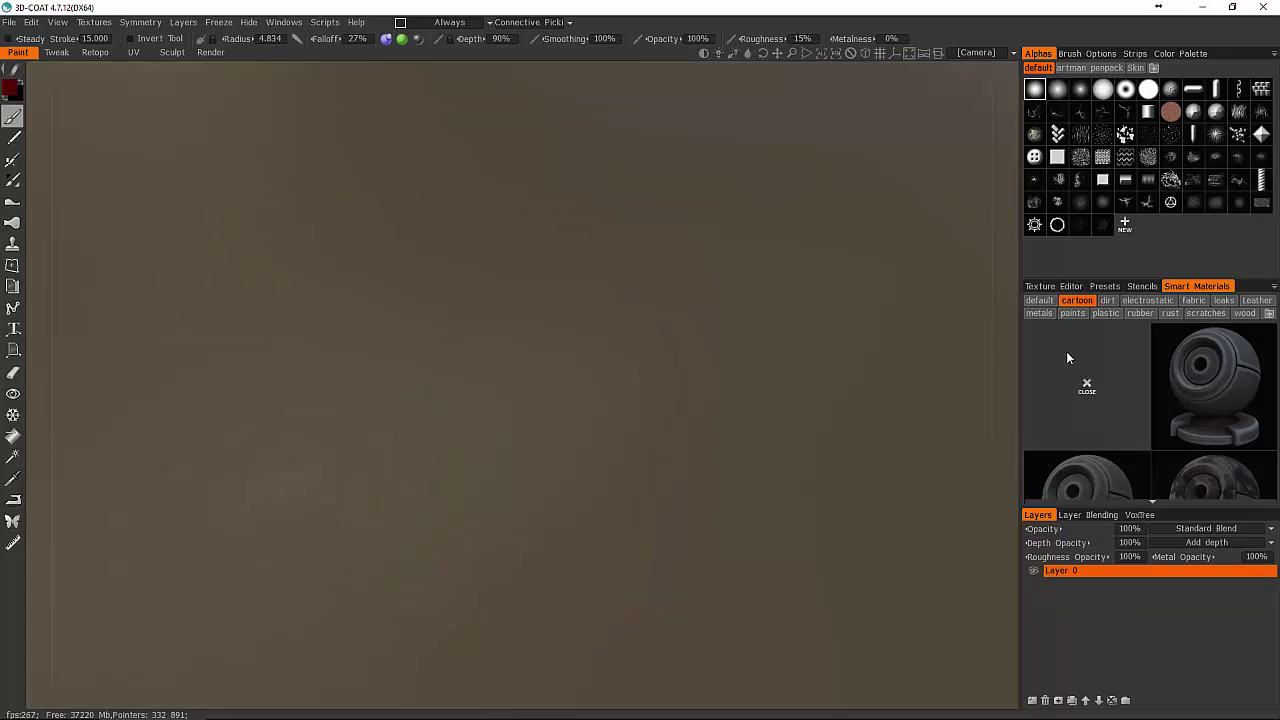
left_click(1039, 300)
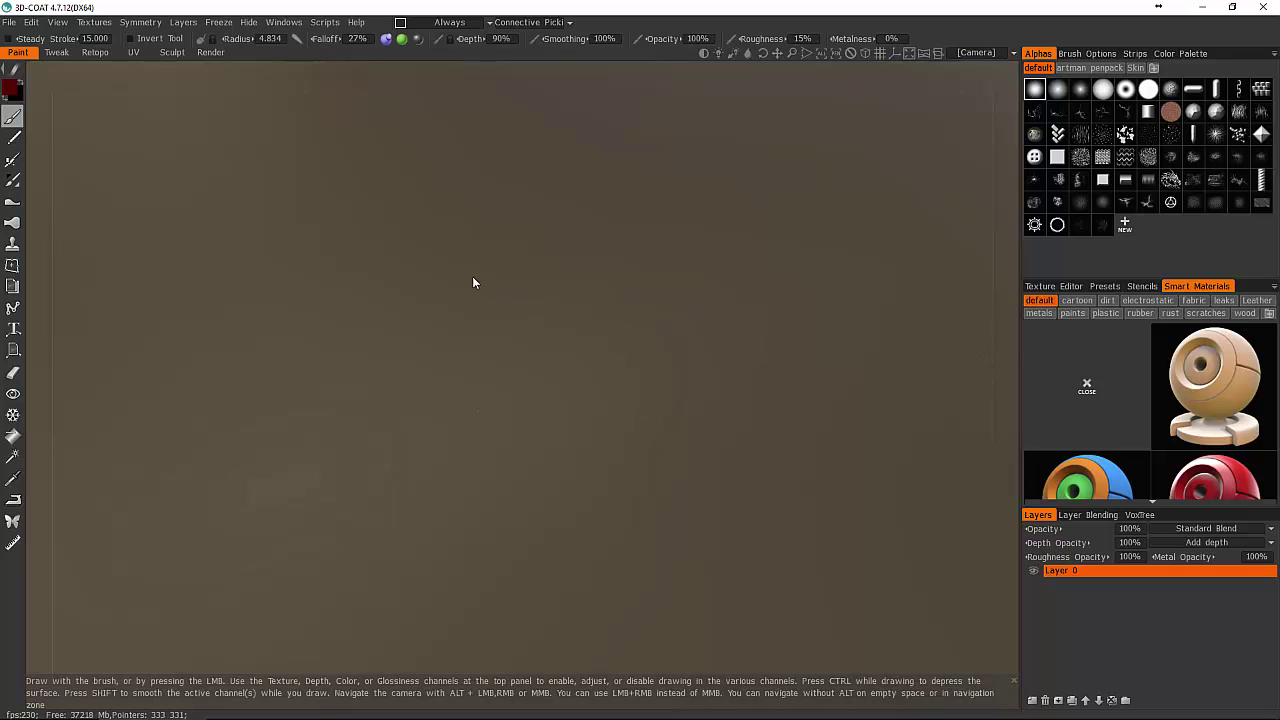
Try filling the whole paint object glava02 with the Fill tool.
mouse_move(491, 452)
left_mouse_down()
mouse_move(466, 457)
mouse_move(437, 380)
left_mouse_up()
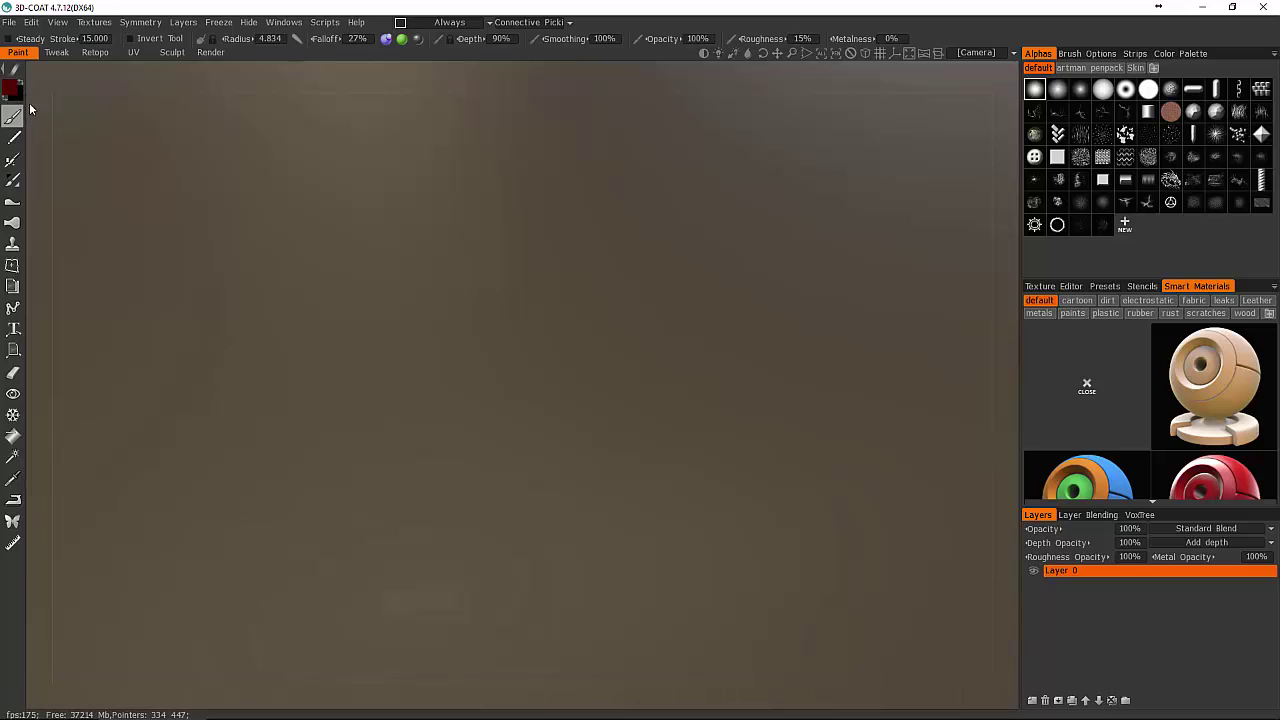
left_click(13, 436)
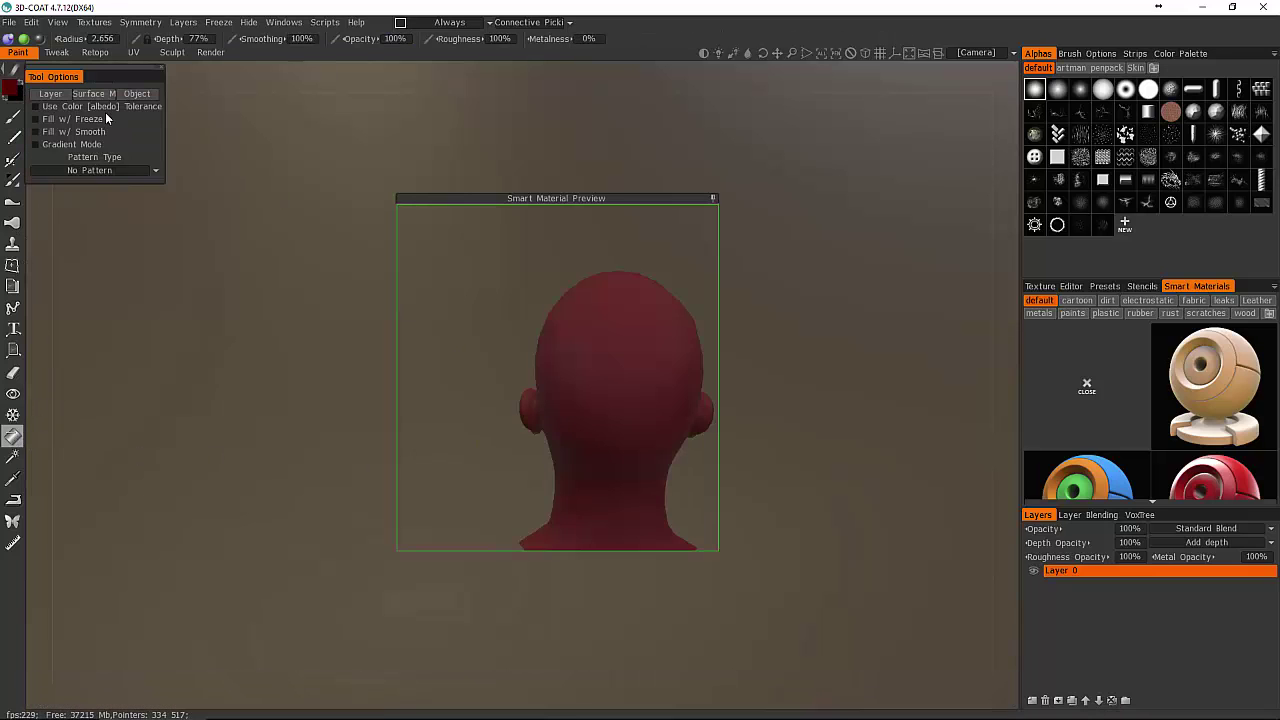
left_click(139, 94)
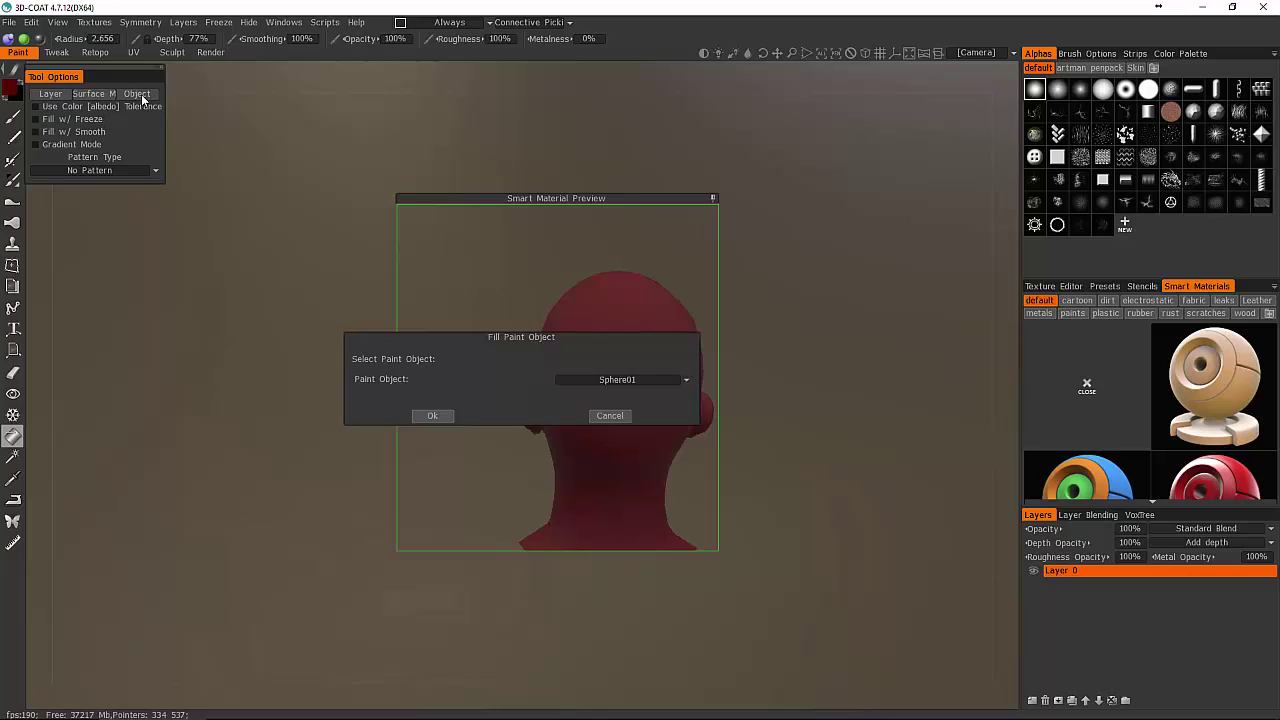
left_click(602, 378)
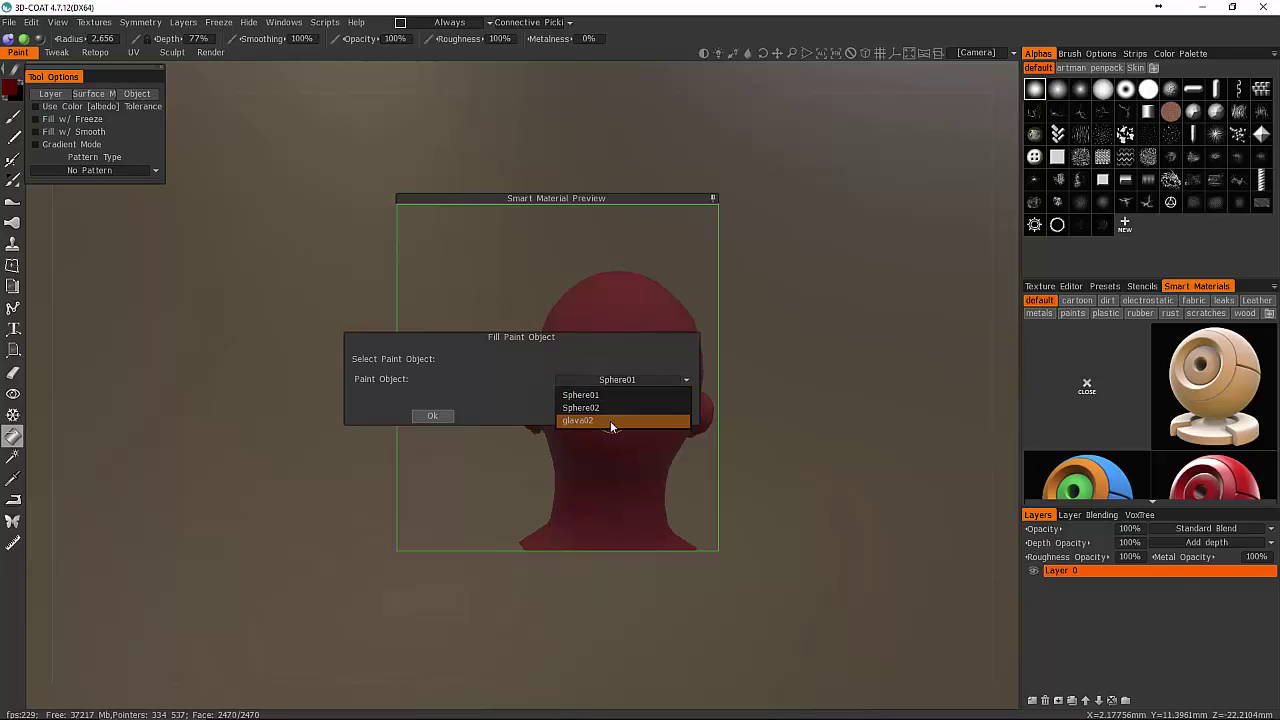
left_click(612, 421)
left_click(432, 416)
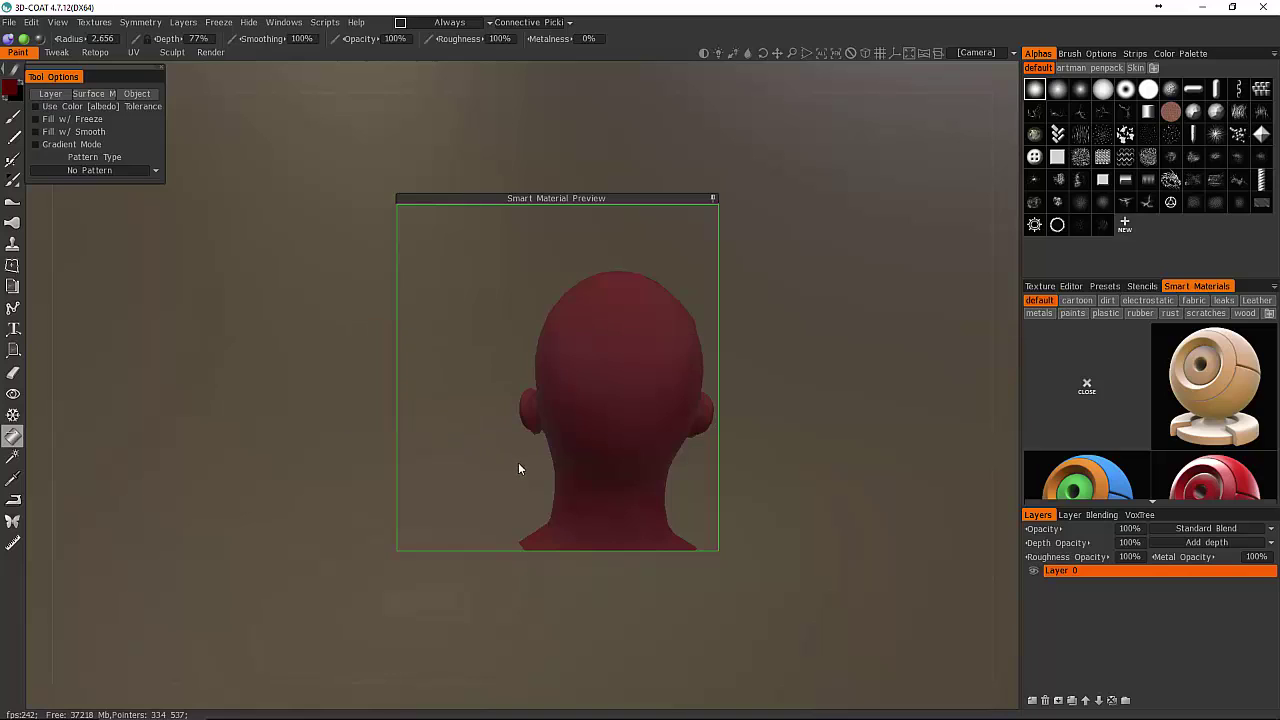
Try filling the surface material 01___Default with the Fill tool, close the tool options and return to the brush.
left_click(13, 117)
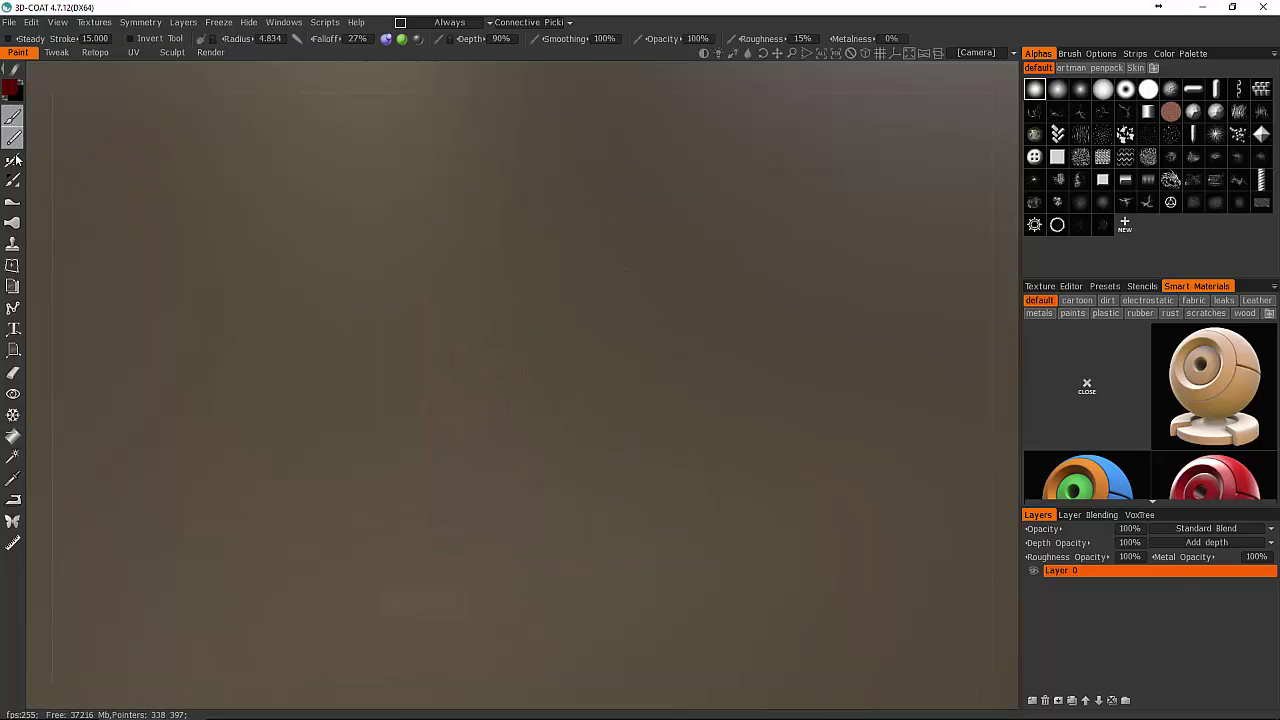
left_click(13, 438)
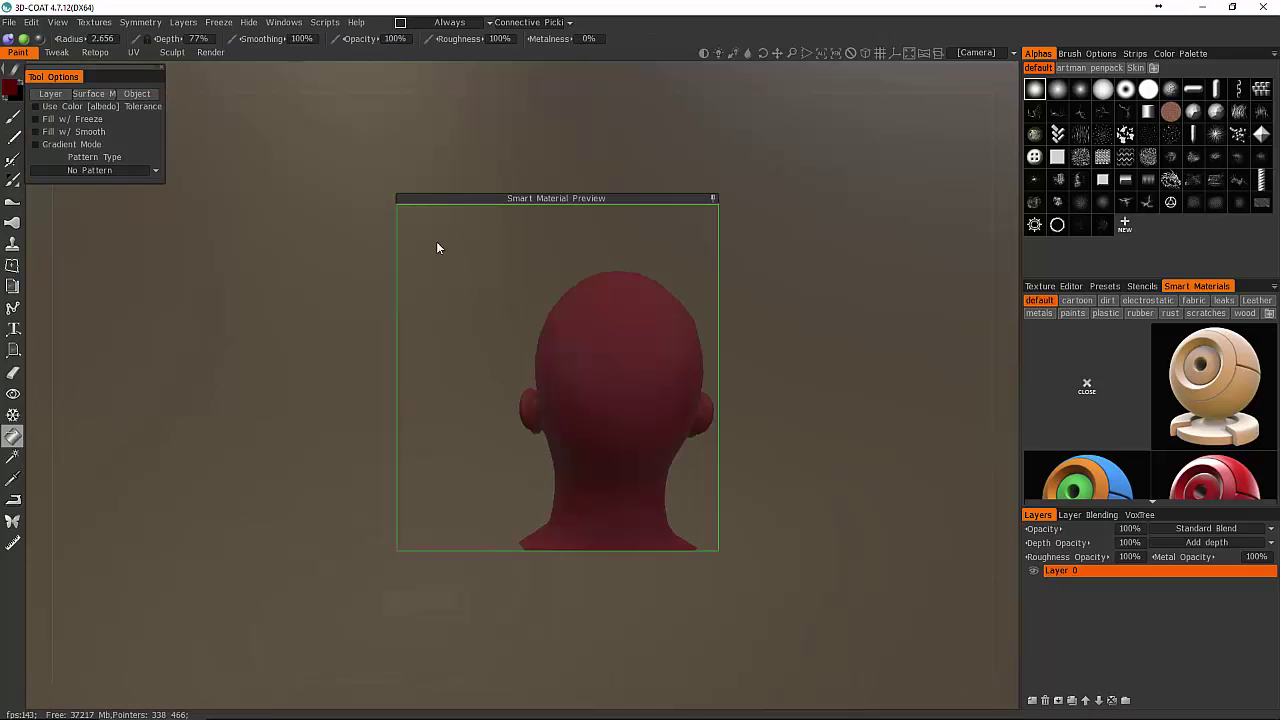
left_click(91, 95)
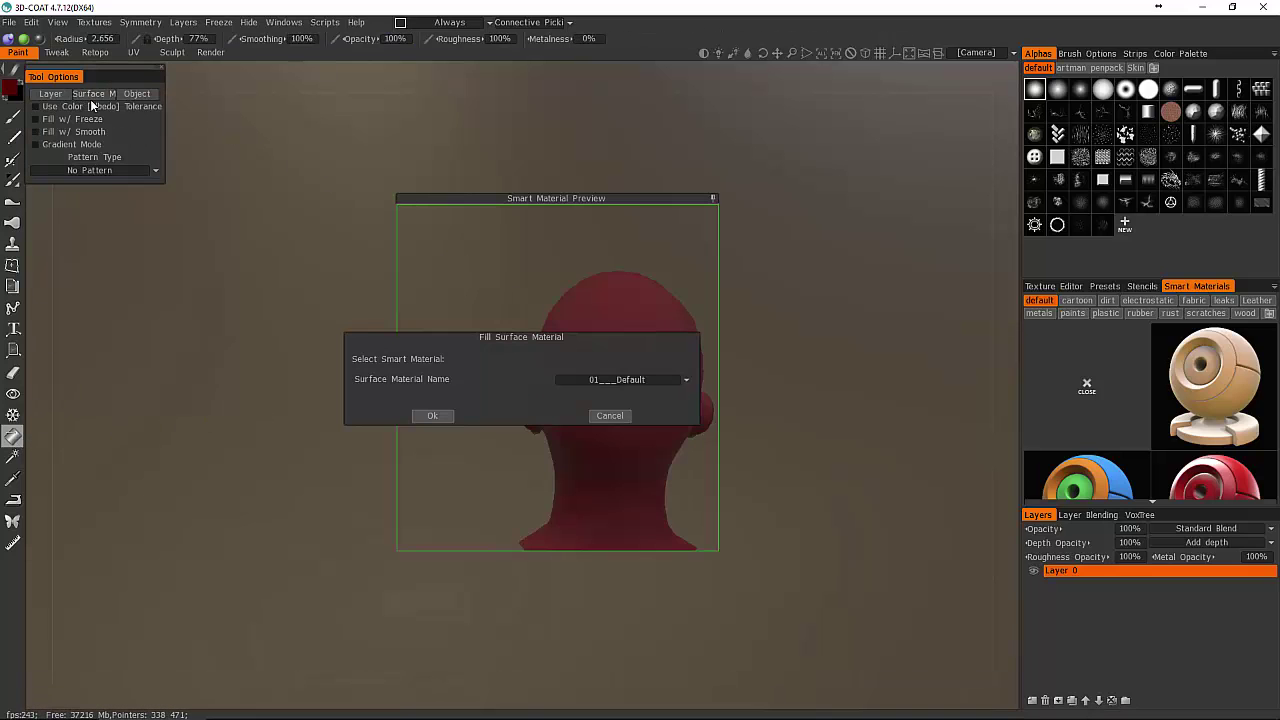
left_click(432, 415)
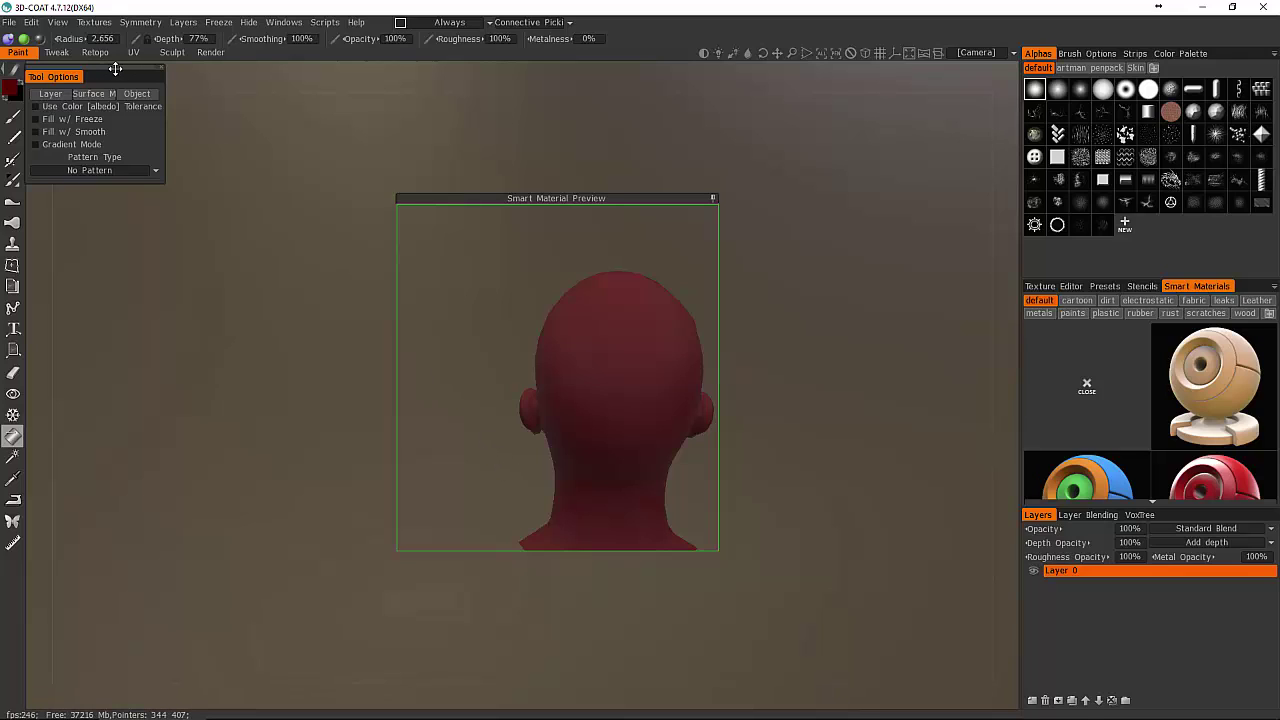
left_click(161, 68)
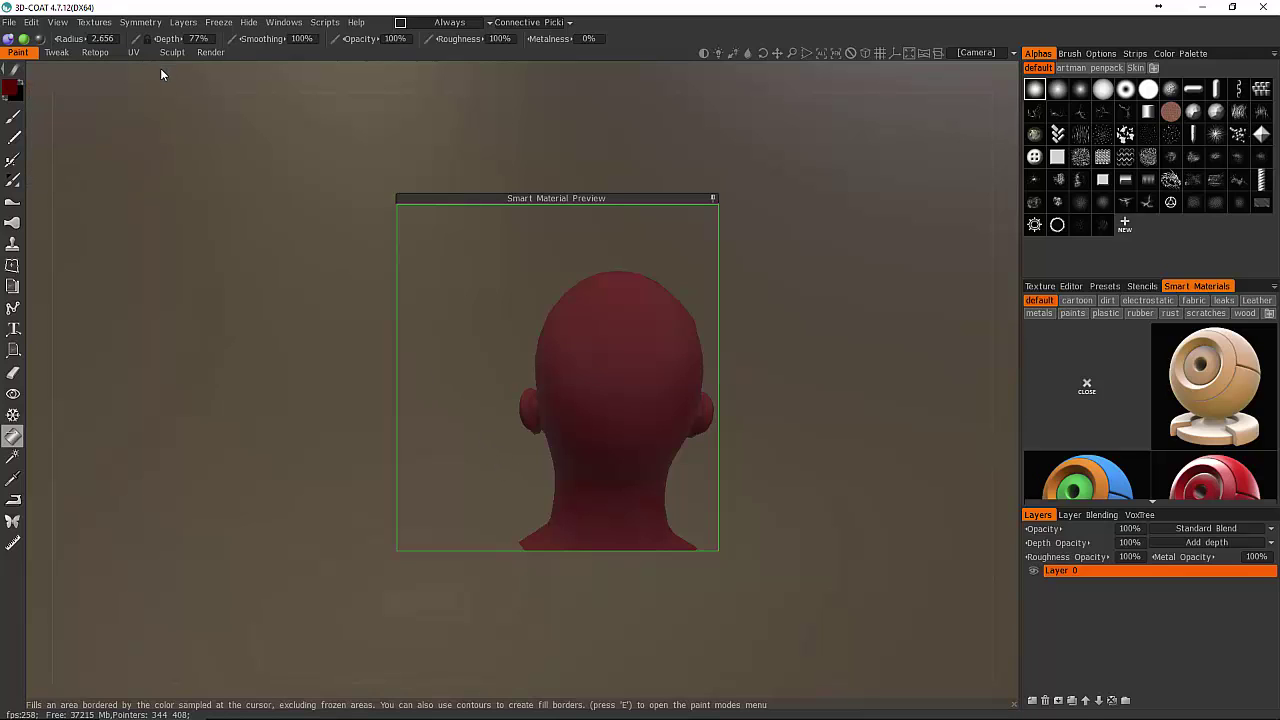
left_click(14, 119)
left_click_drag(409, 343, 441, 259)
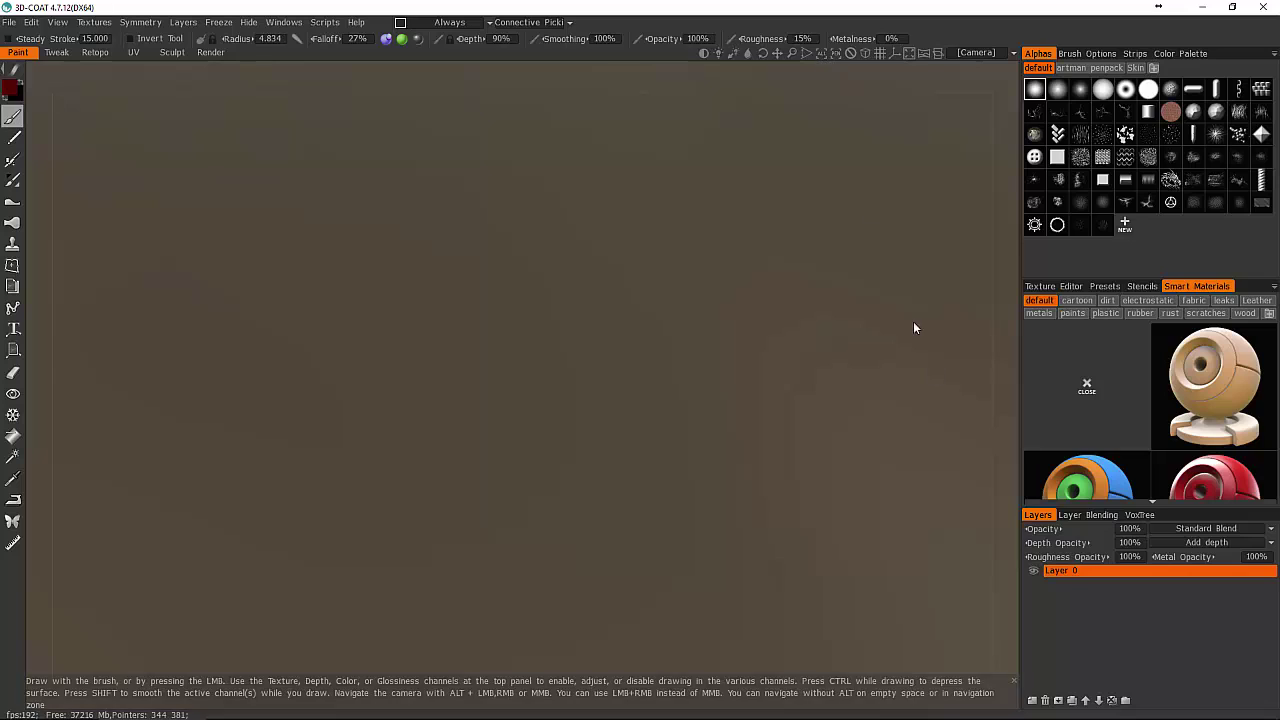
left_click(1031, 701)
key("F9")
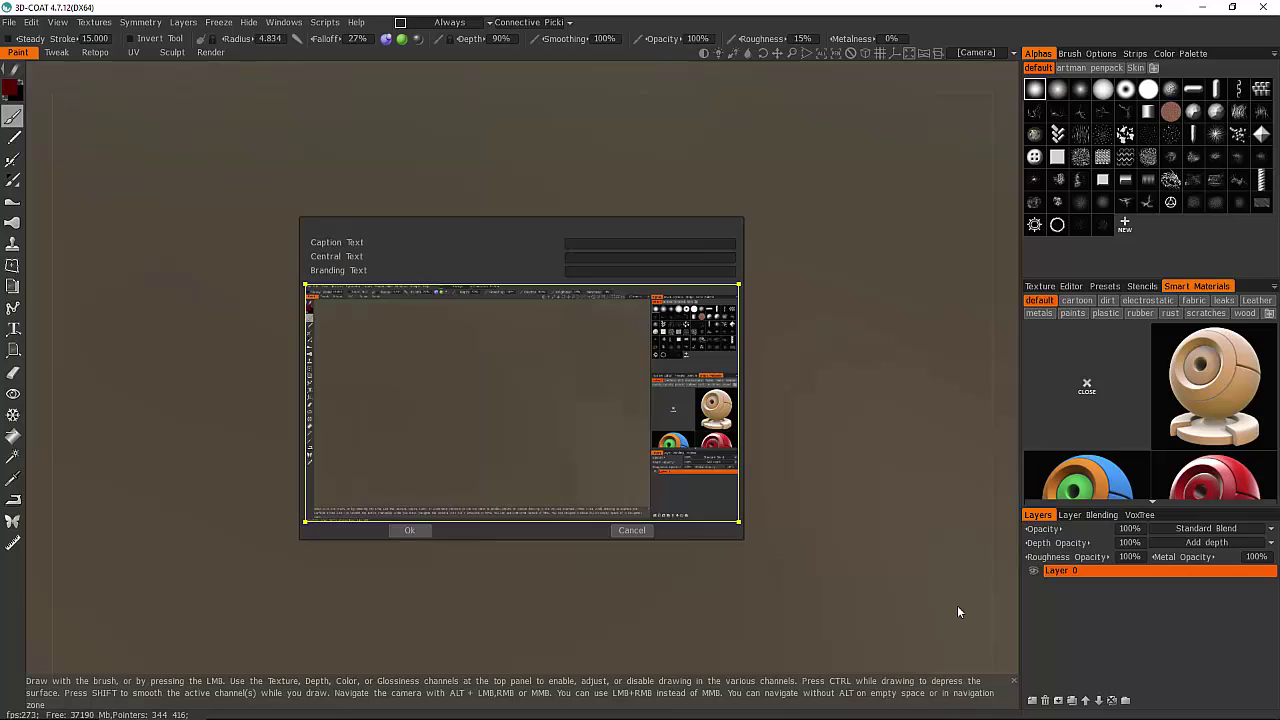
left_click(631, 530)
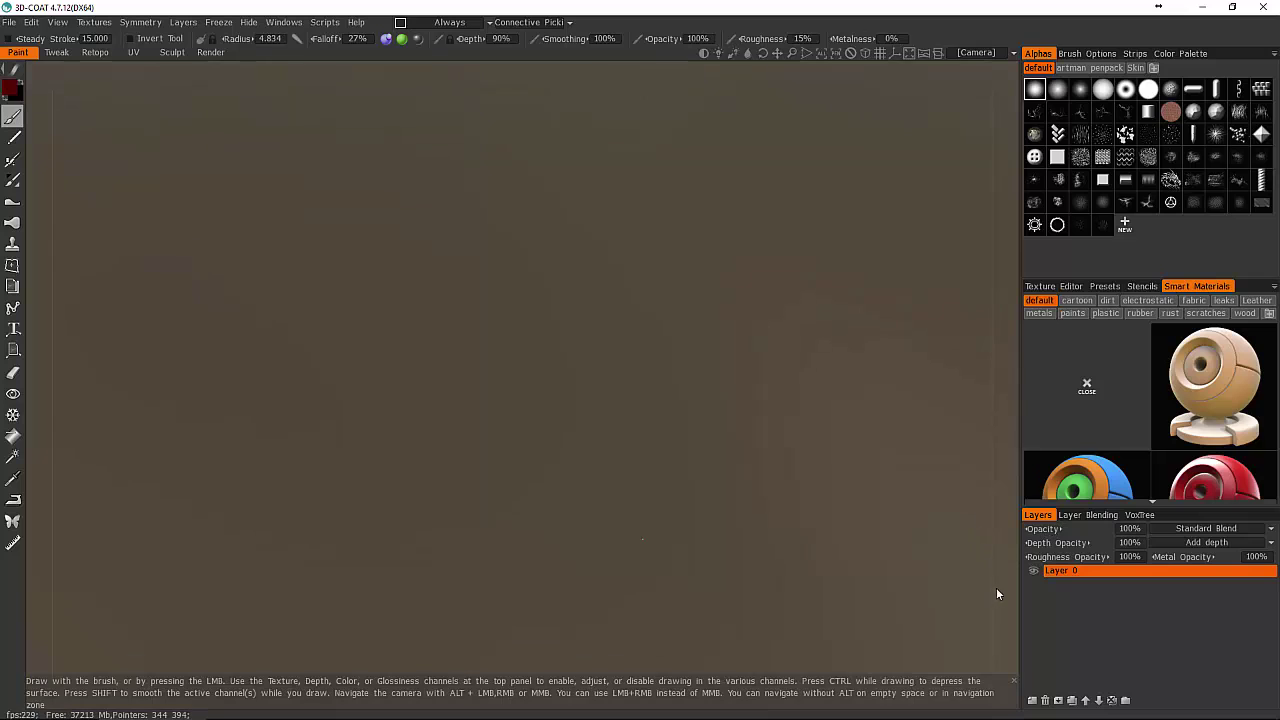
Check the layer blending and VoxTree contents for the missing head, return to the layer list and undo the last change.
left_click(1100, 515)
left_click(1139, 517)
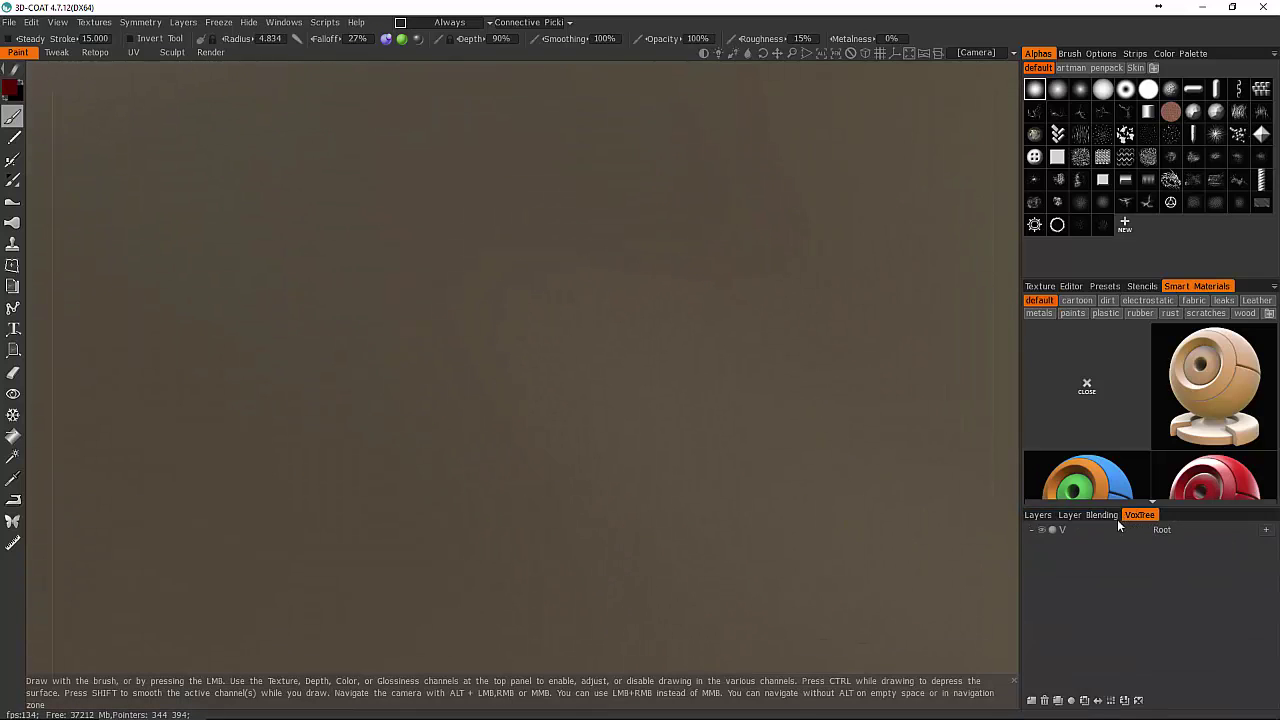
left_click(1038, 515)
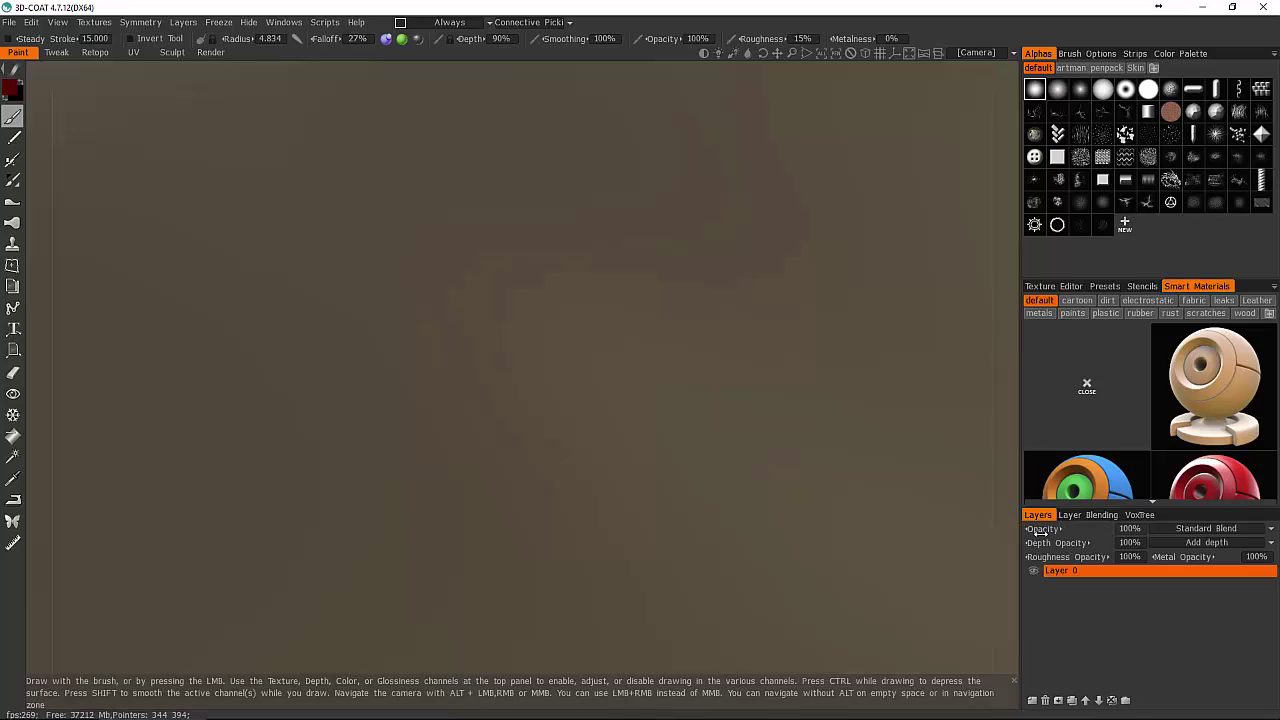
left_click(1059, 701)
key("ctrl+z")
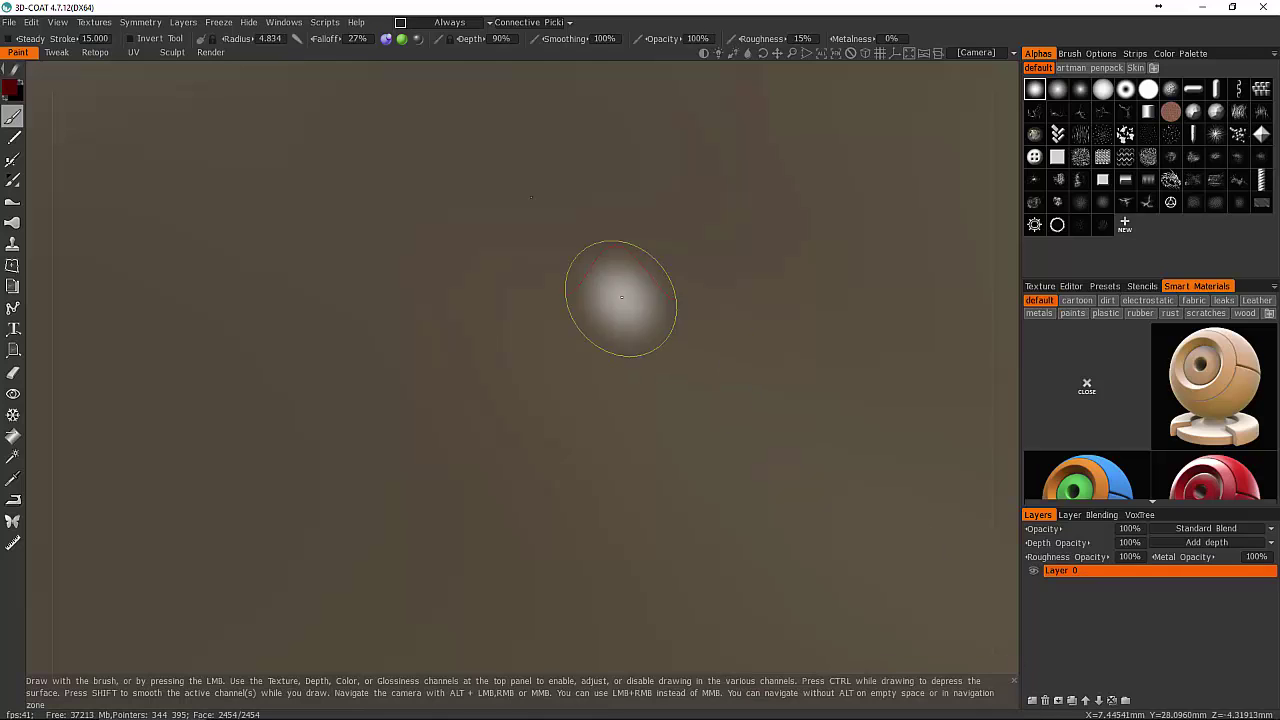
Save the project to the Desktop as TEST in 3b format.
left_click(11, 22)
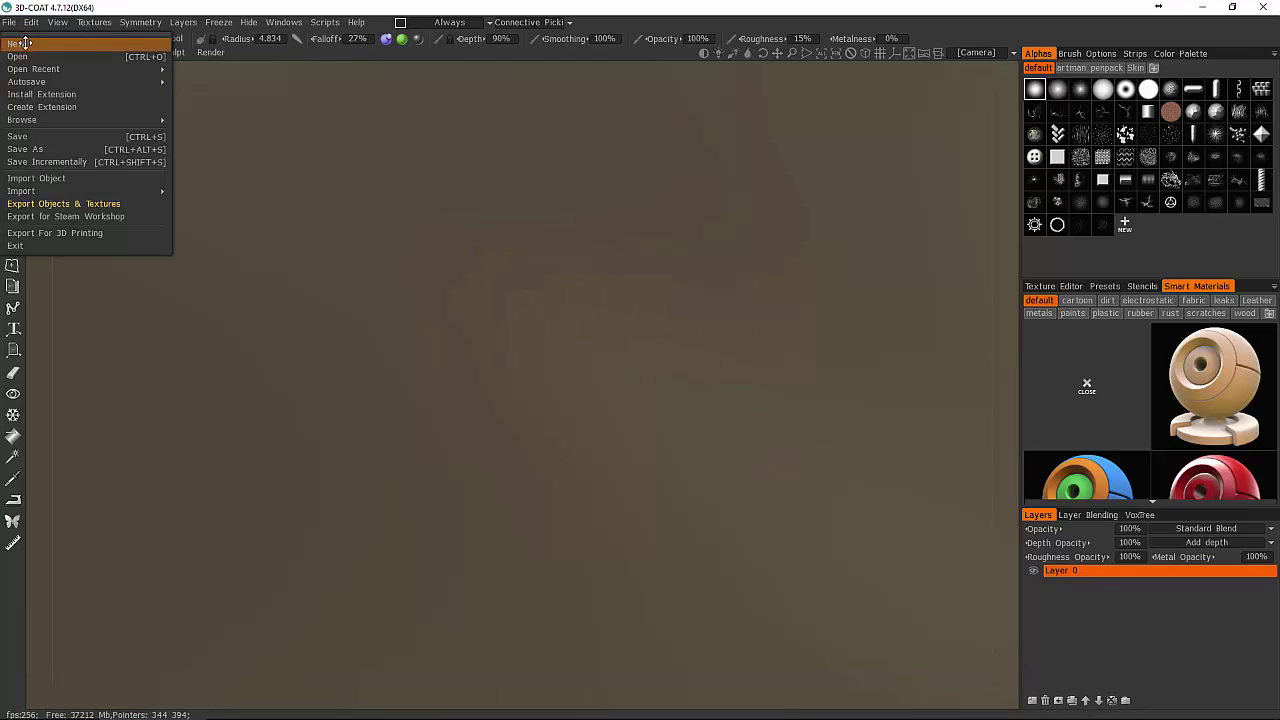
left_click(60, 149)
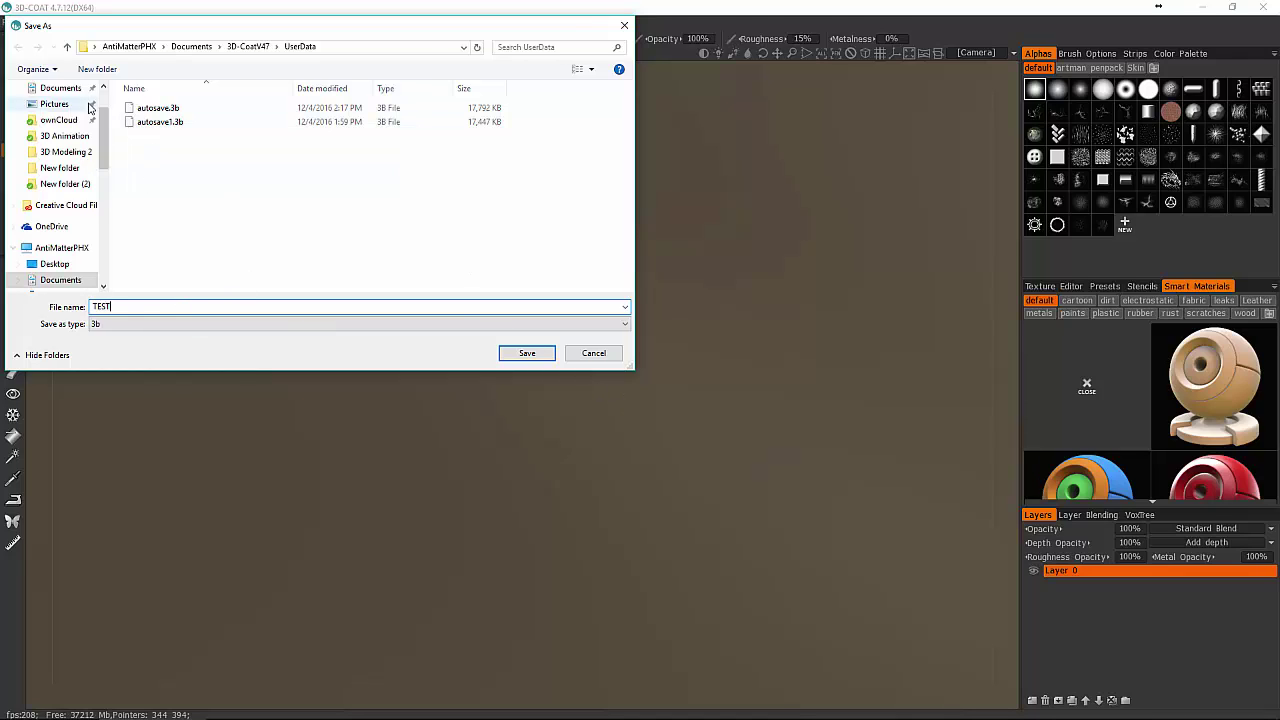
scroll(102, 89, "up", 2)
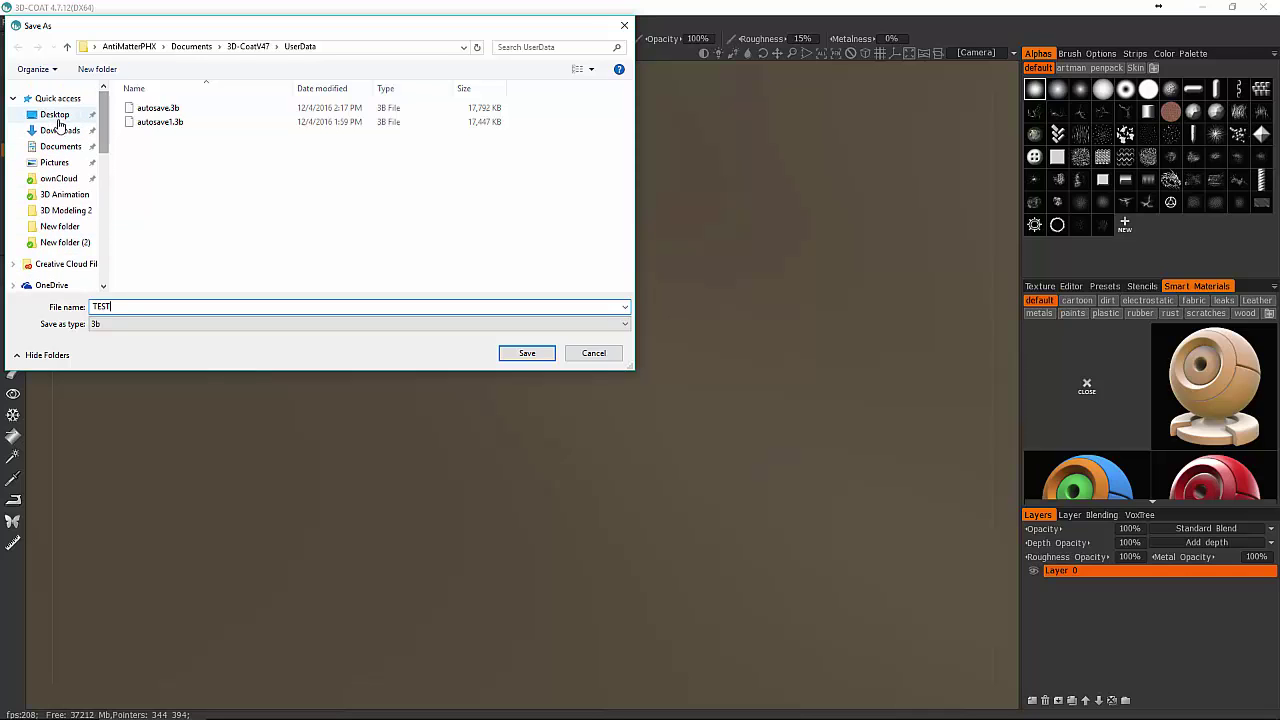
left_click(55, 114)
left_click(512, 354)
Exit 3D-Coat, relaunch its DX64 version from Windows and dismiss the startup dialog.
left_click(10, 23)
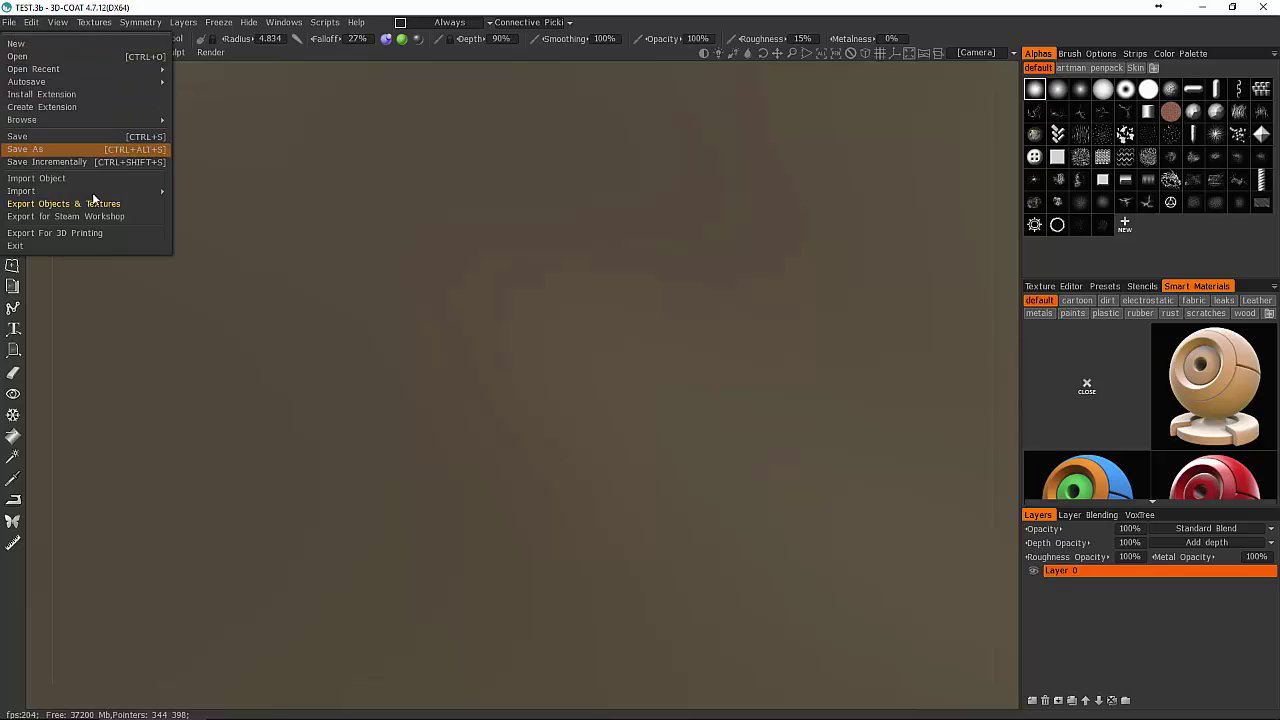
left_click(81, 247)
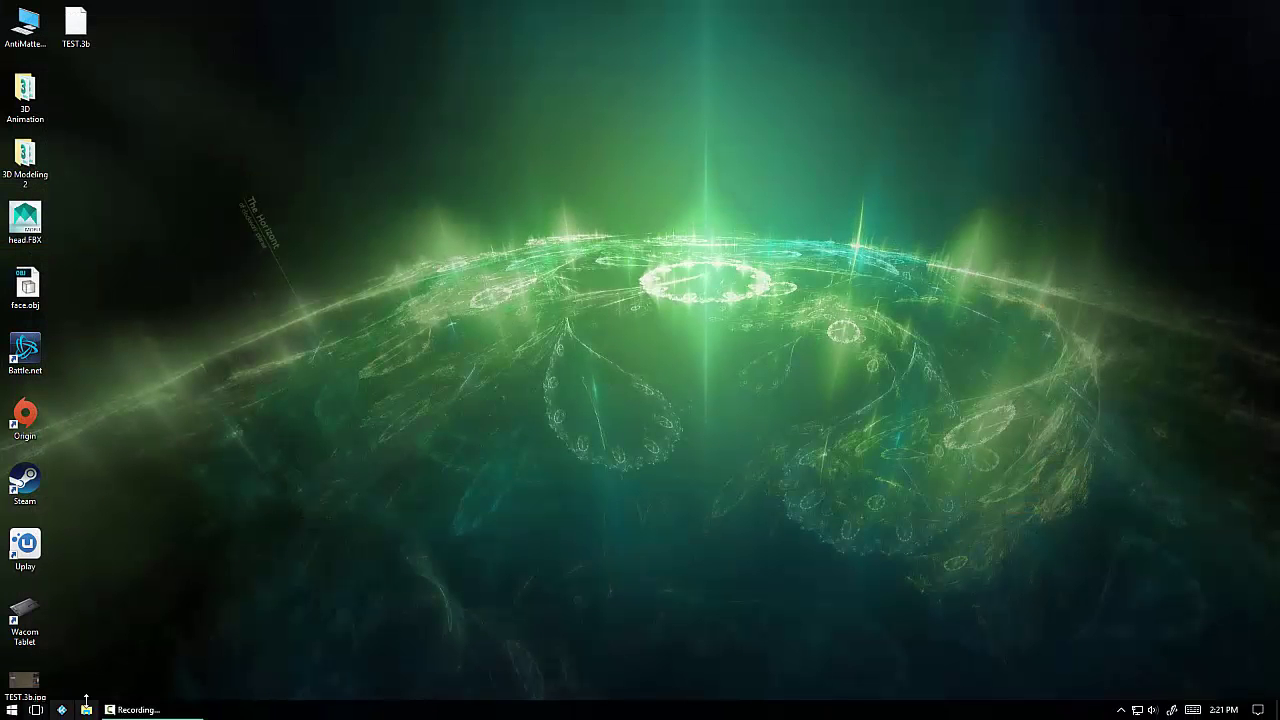
left_click(11, 709)
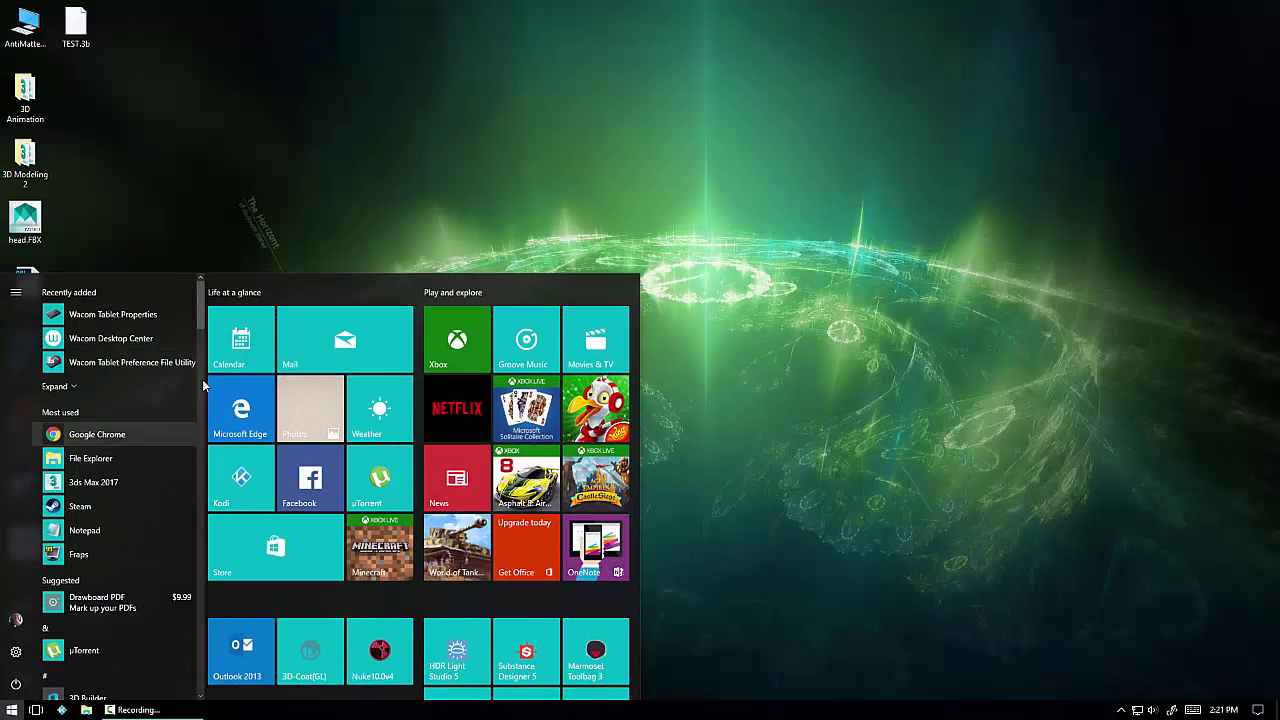
left_click_drag(202, 315, 201, 358)
left_click(136, 343)
left_click(114, 390)
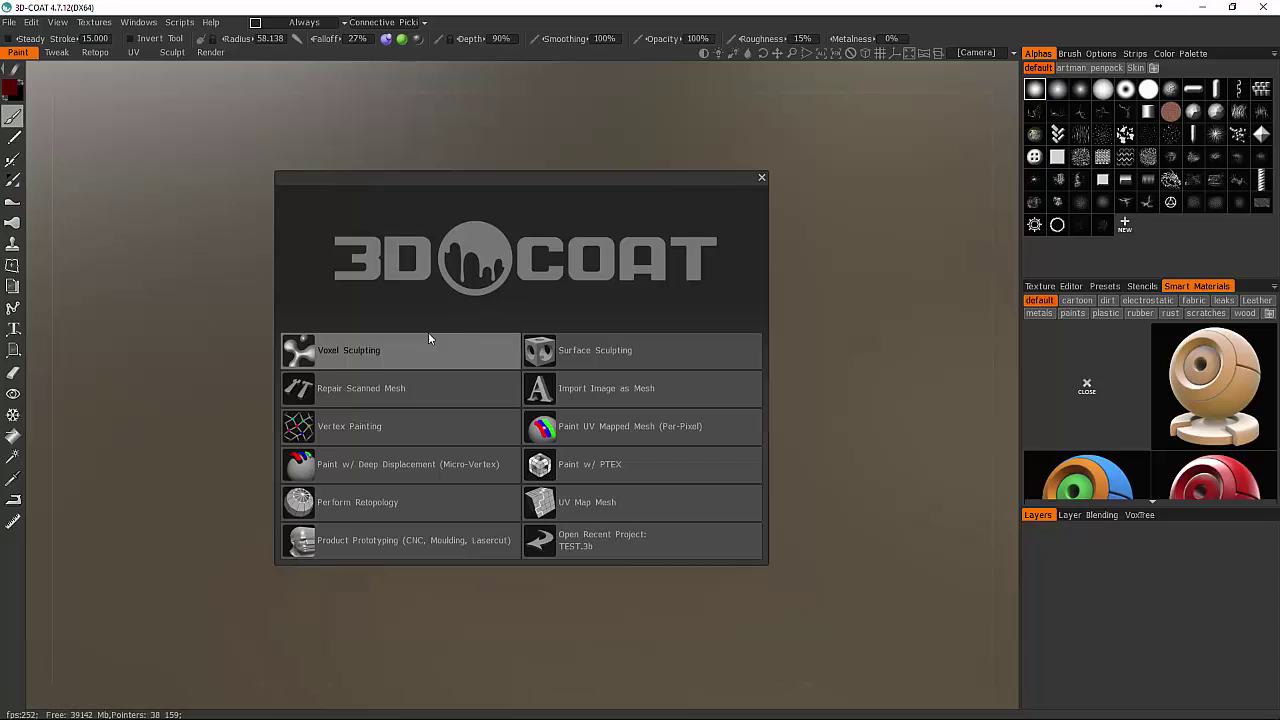
left_click(761, 177)
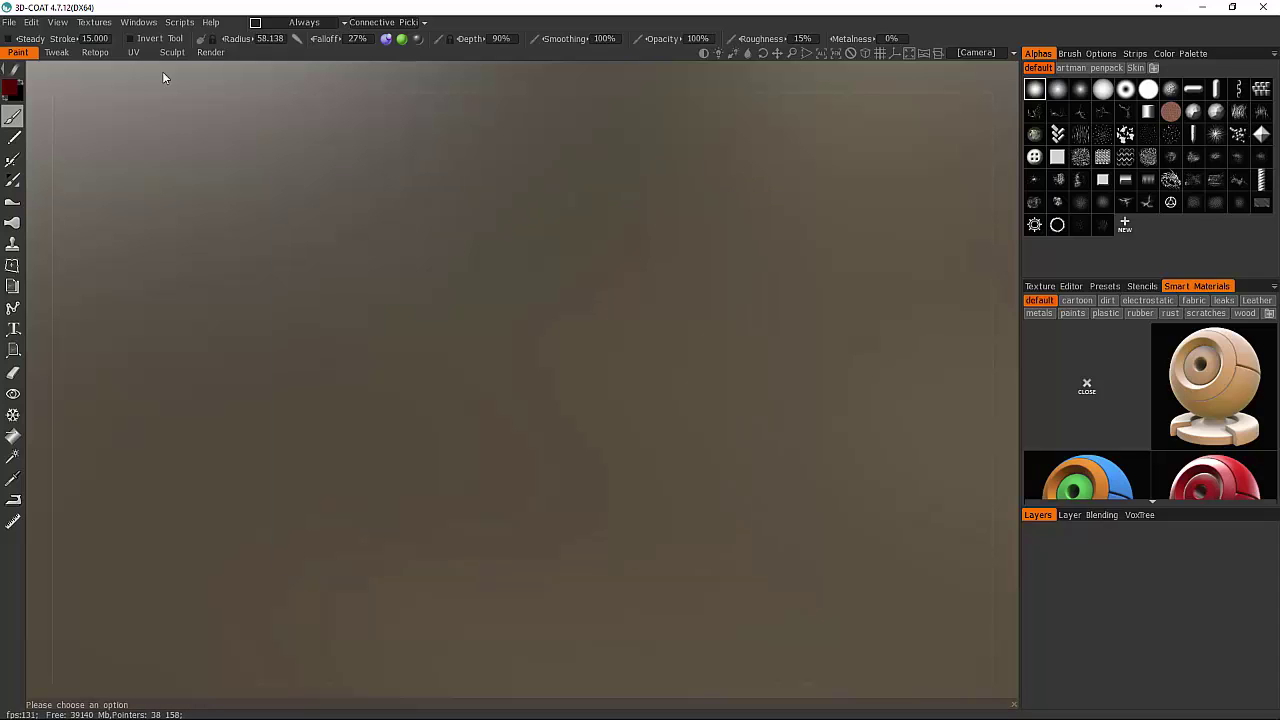
Reopen the recent project TEST.3b and inspect the head from a three-quarter front angle.
left_click(16, 26)
mouse_move(50, 121)
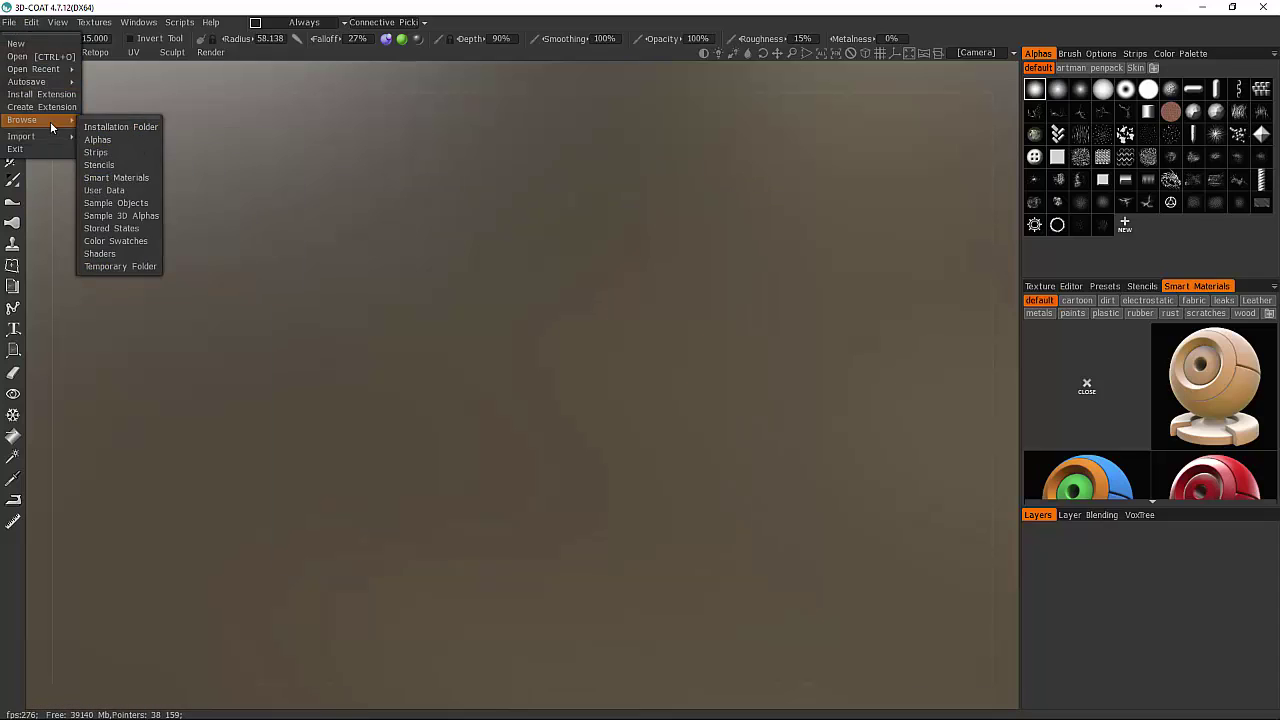
mouse_move(53, 68)
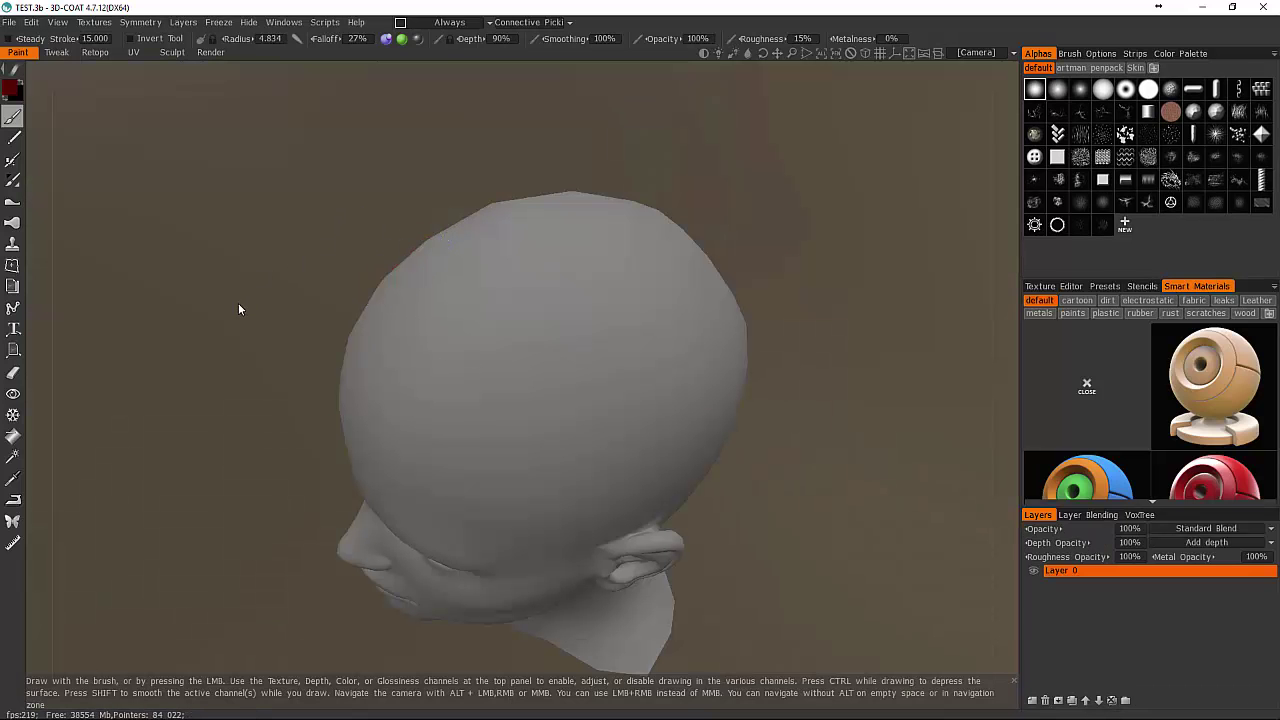
left_click_drag(238, 305, 440, 205)
mouse_move(295, 205)
right_mouse_down()
mouse_move(181, 133)
mouse_move(246, 146)
mouse_move(301, 209)
right_mouse_up()
middle_click_drag(304, 311, 294, 220)
left_click_drag(236, 255, 264, 254)
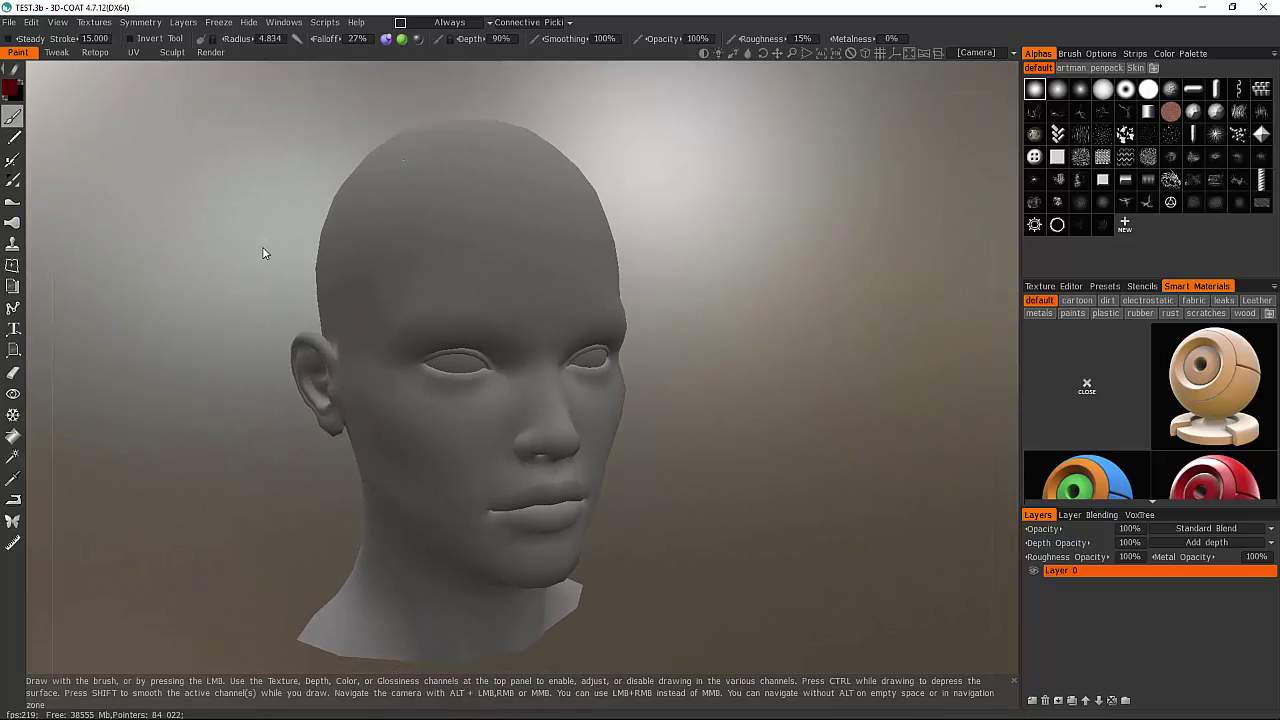
Try calculating the head's occlusion into a new layer with Sphere light sources and a light count of 2048.
left_click(92, 23)
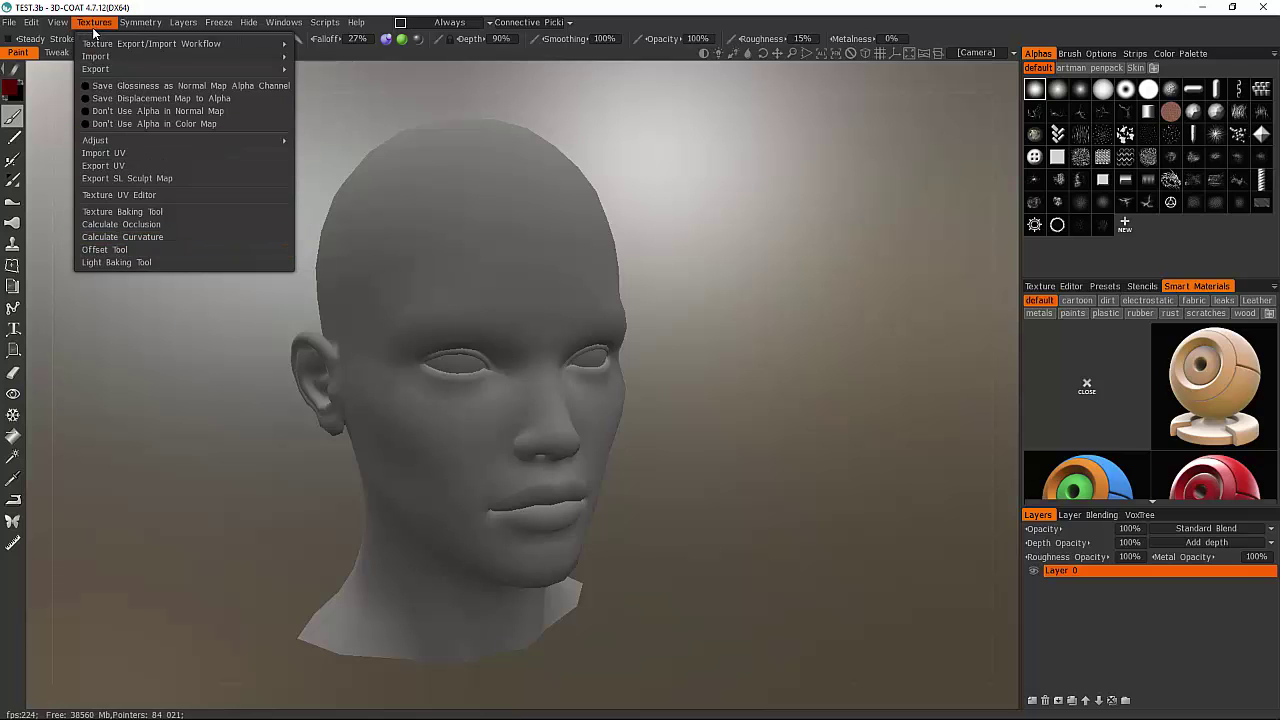
left_click(124, 224)
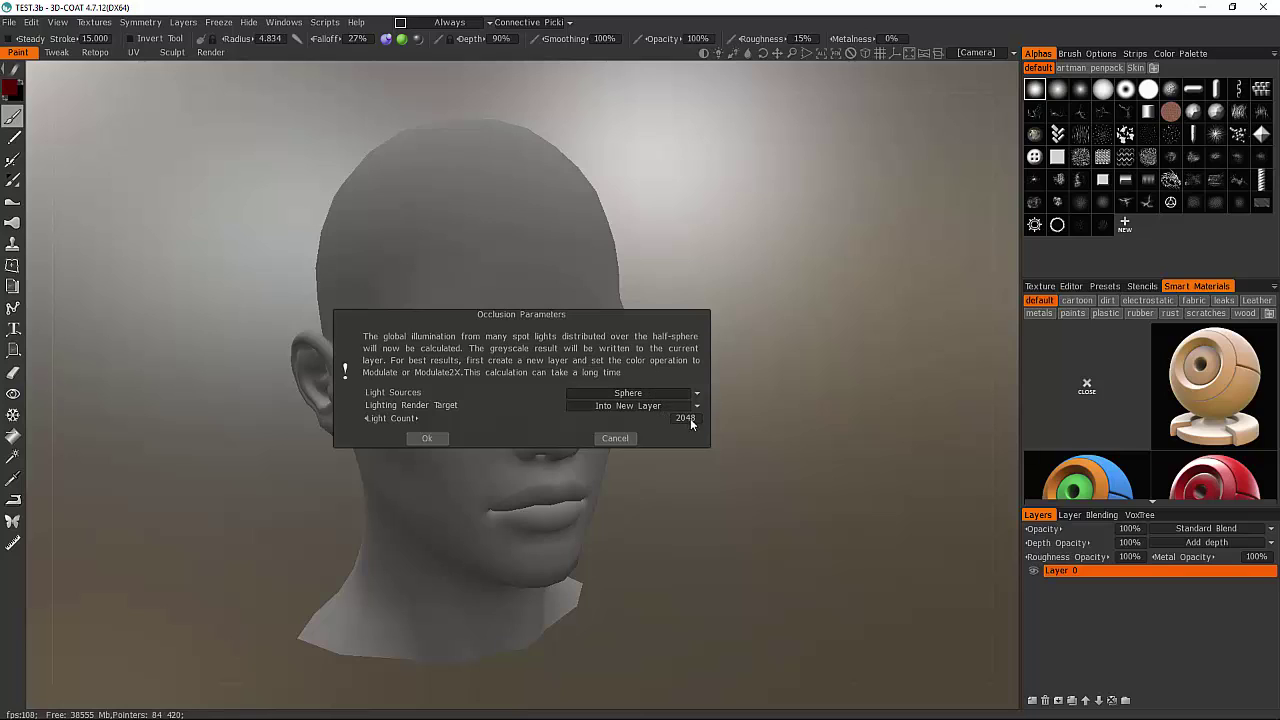
left_click(426, 440)
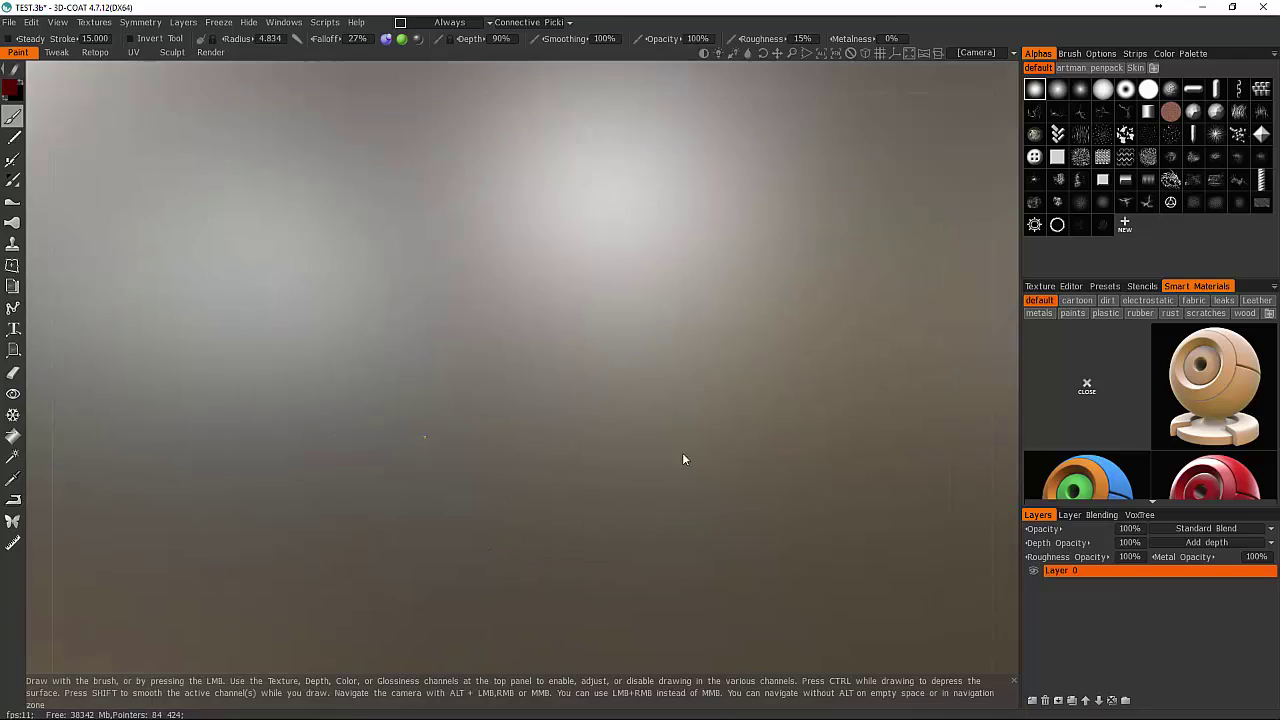
left_click_drag(683, 457, 686, 431)
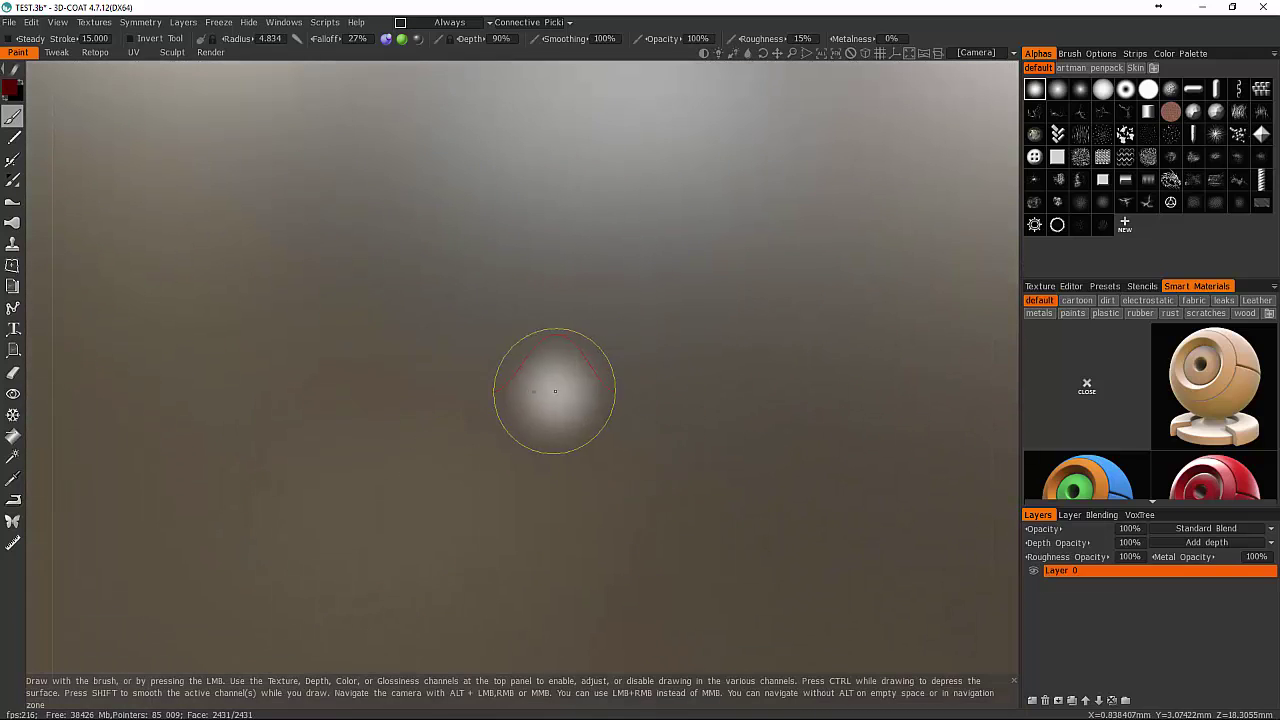
Close the DX64 session, launch 3D-Coat(GL) from Windows and dismiss the startup dialog.
left_click(1262, 12)
left_click(522, 406)
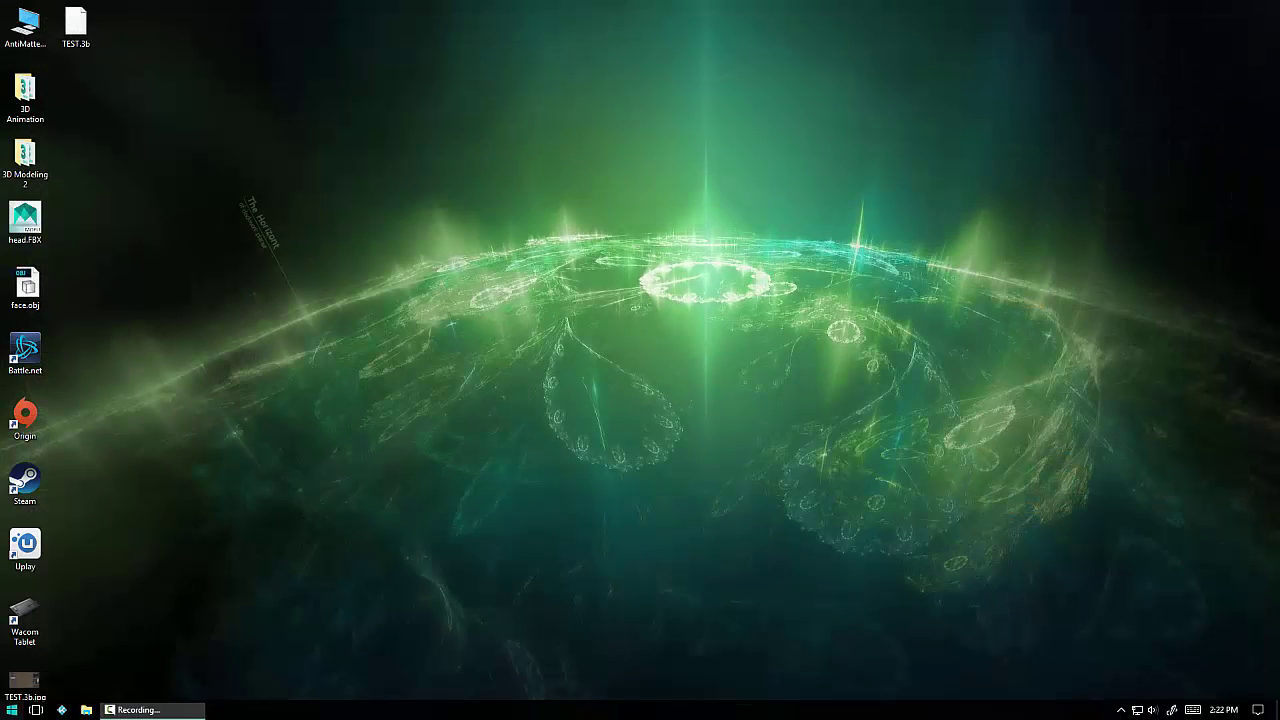
left_click(12, 710)
left_click(310, 650)
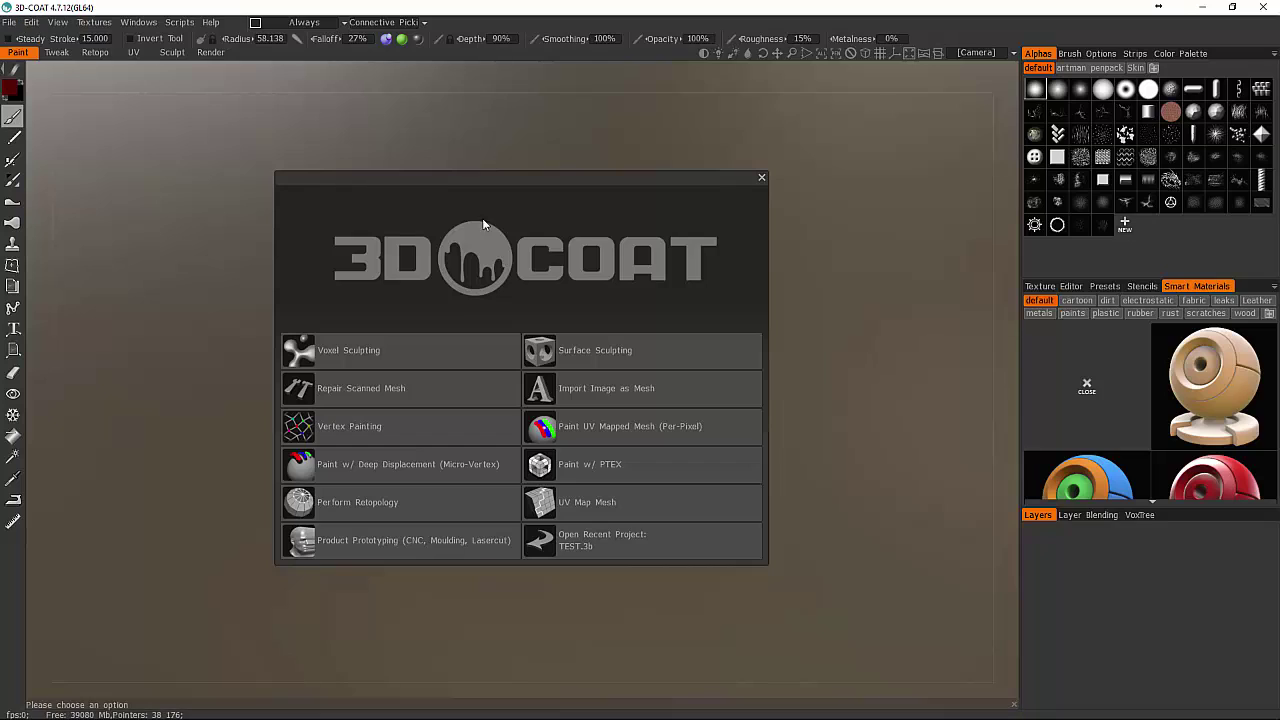
left_click(761, 177)
Open the recent project TEST.3b in the GL version and view the head from its side.
left_click(8, 22)
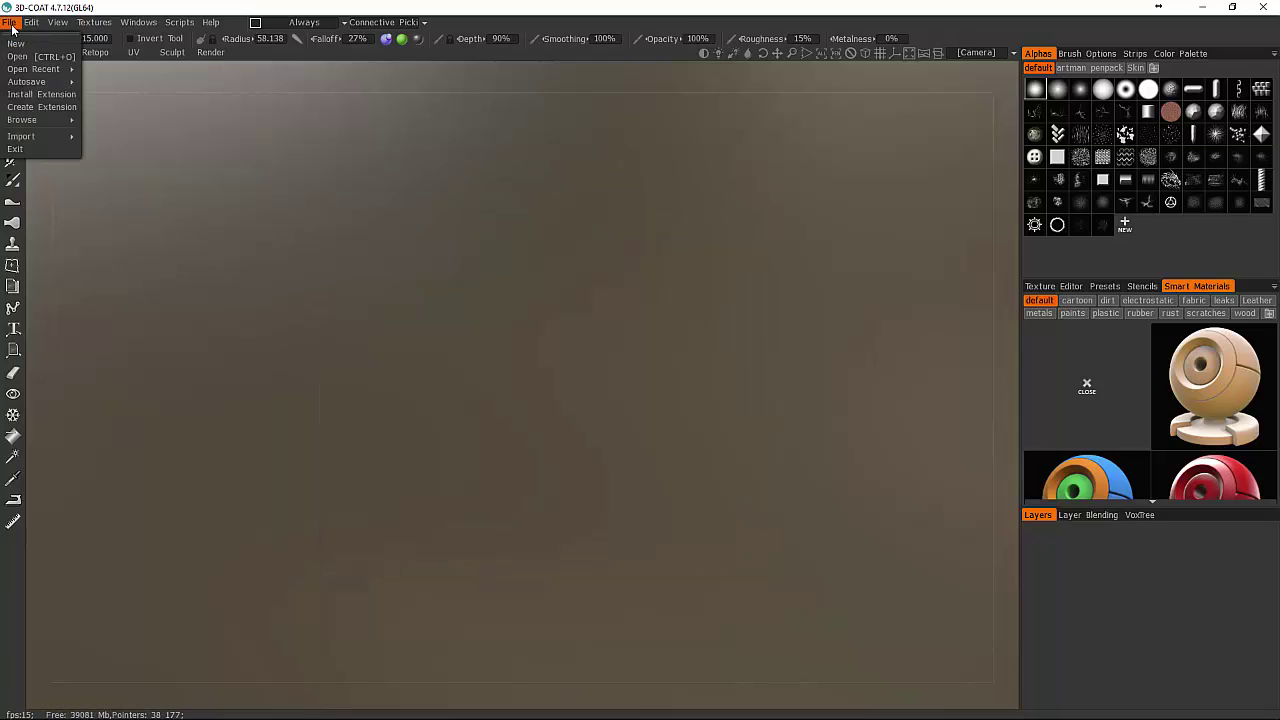
mouse_move(29, 80)
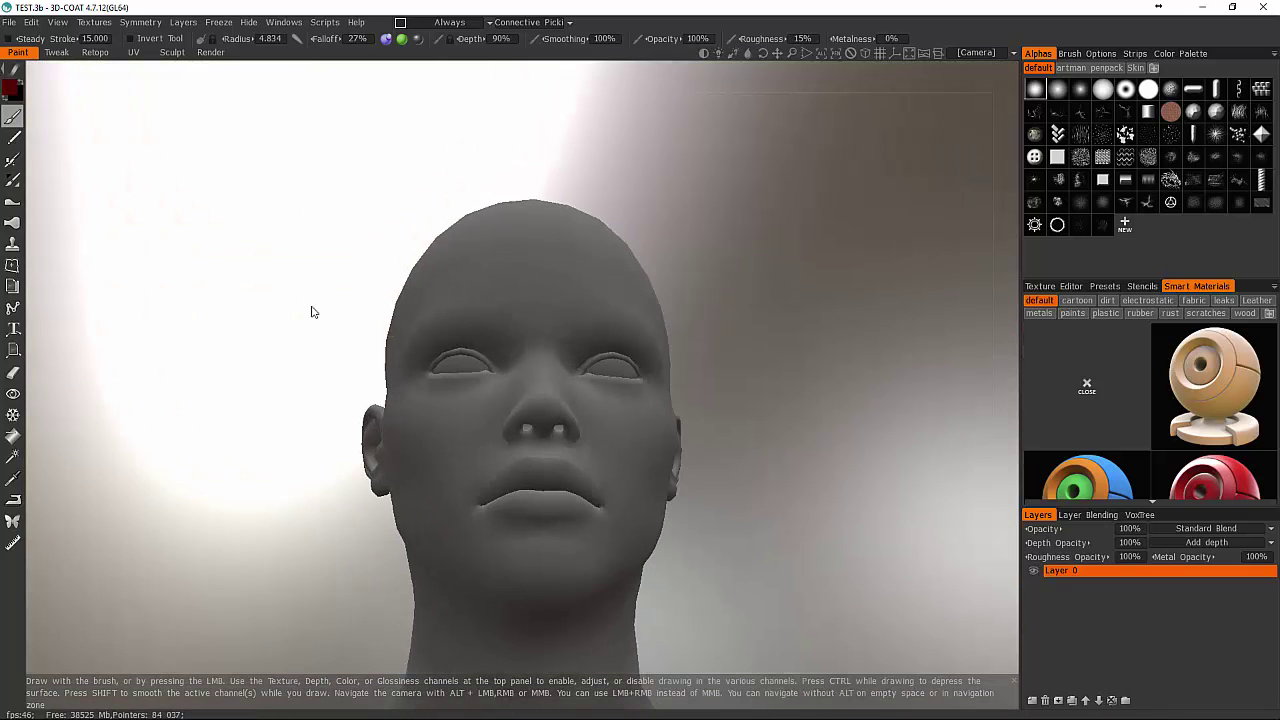
left_click_drag(295, 311, 263, 197)
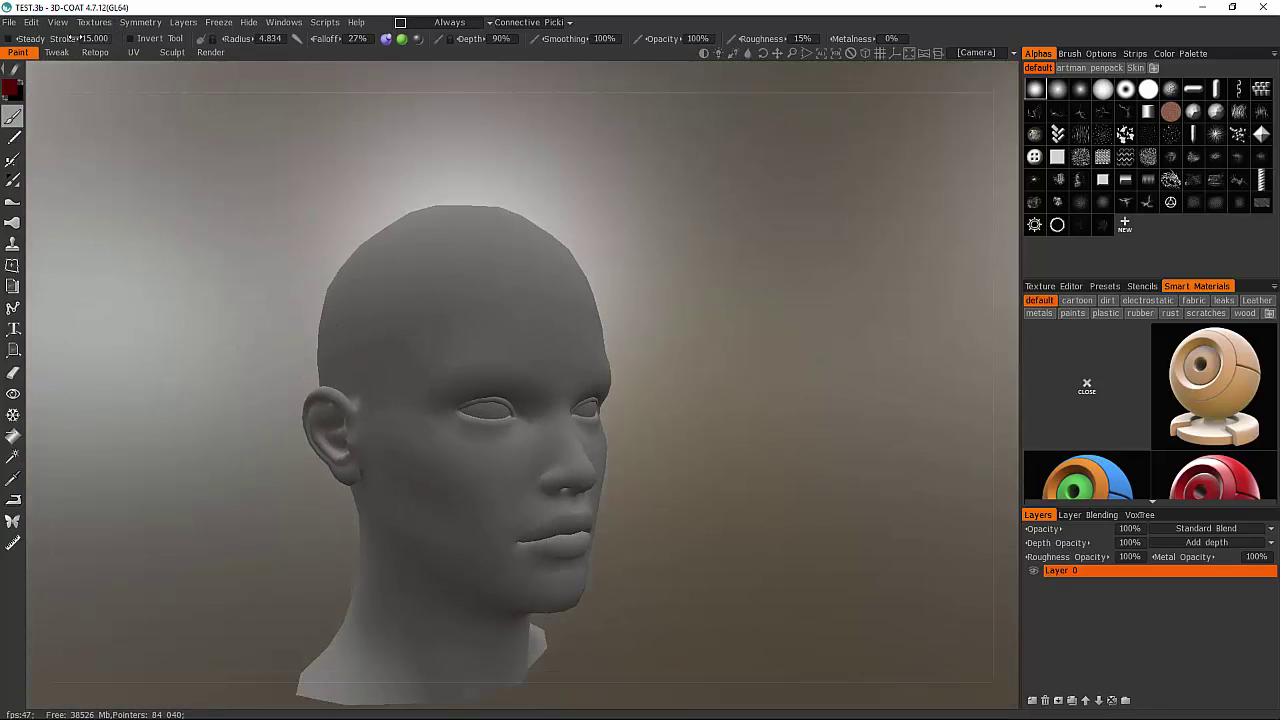
Calculate the curvature map for the head model.
left_click(94, 22)
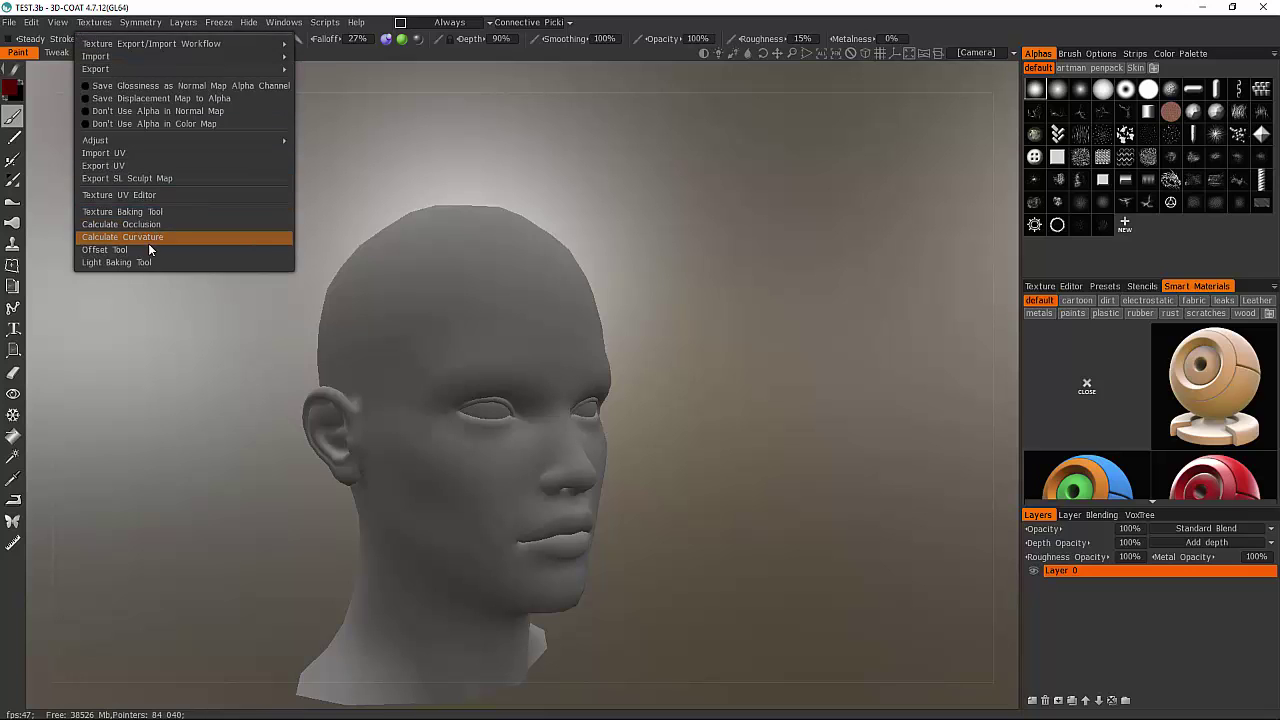
left_click(58, 22)
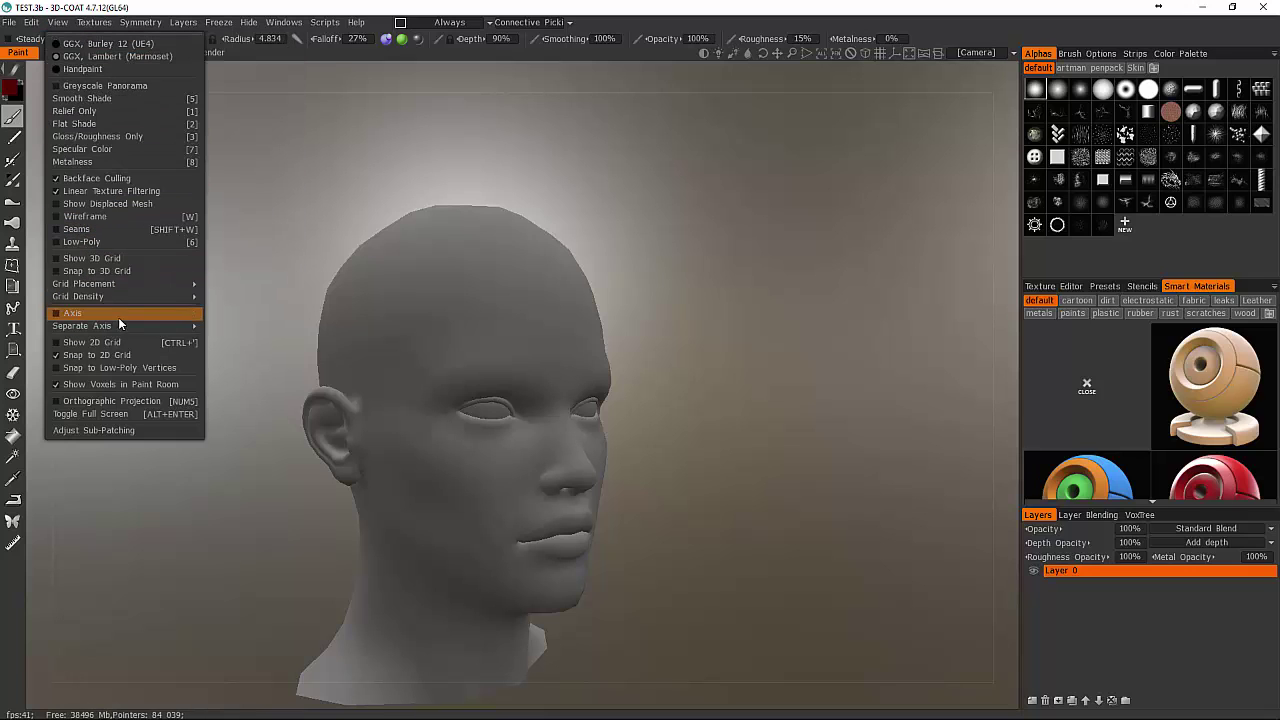
left_click(94, 22)
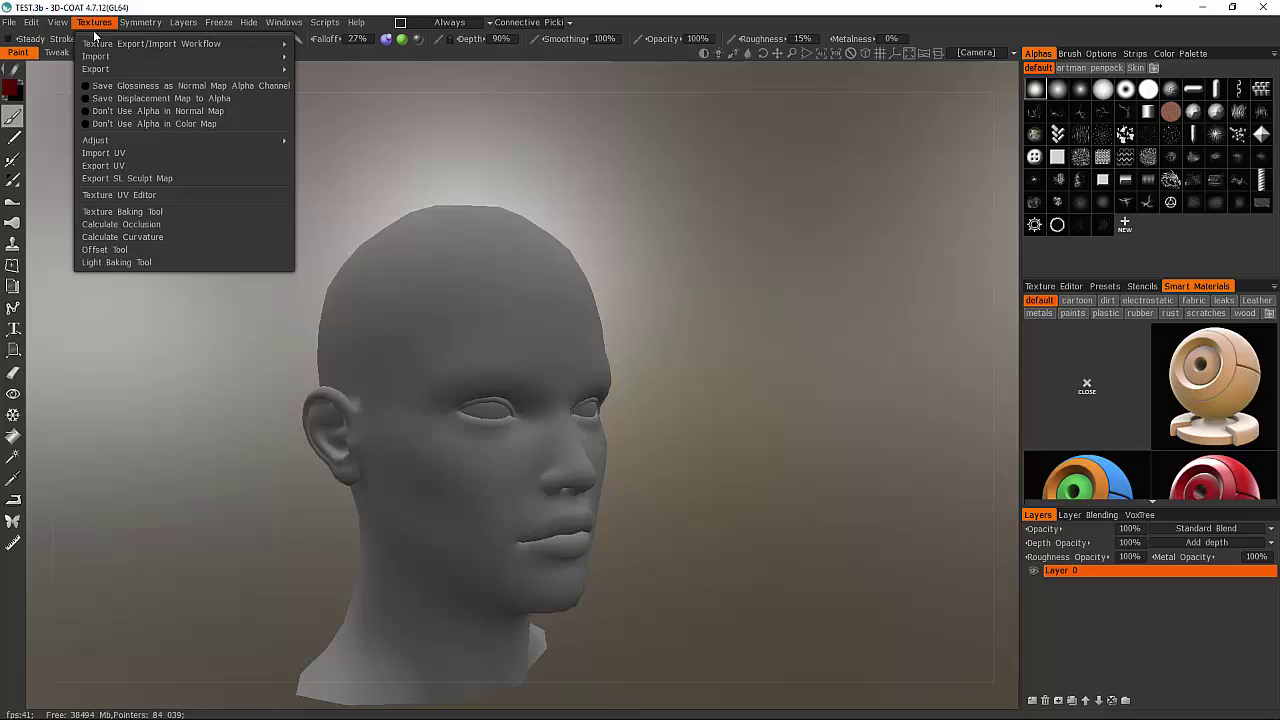
left_click(166, 238)
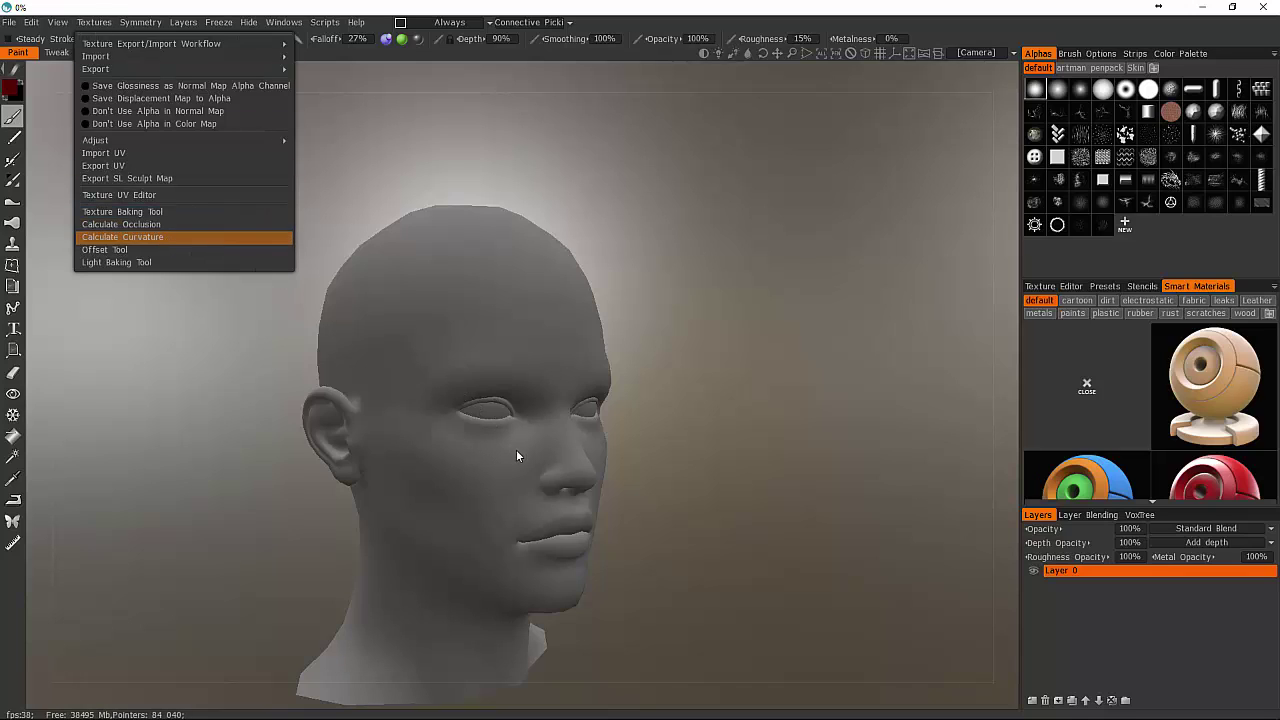